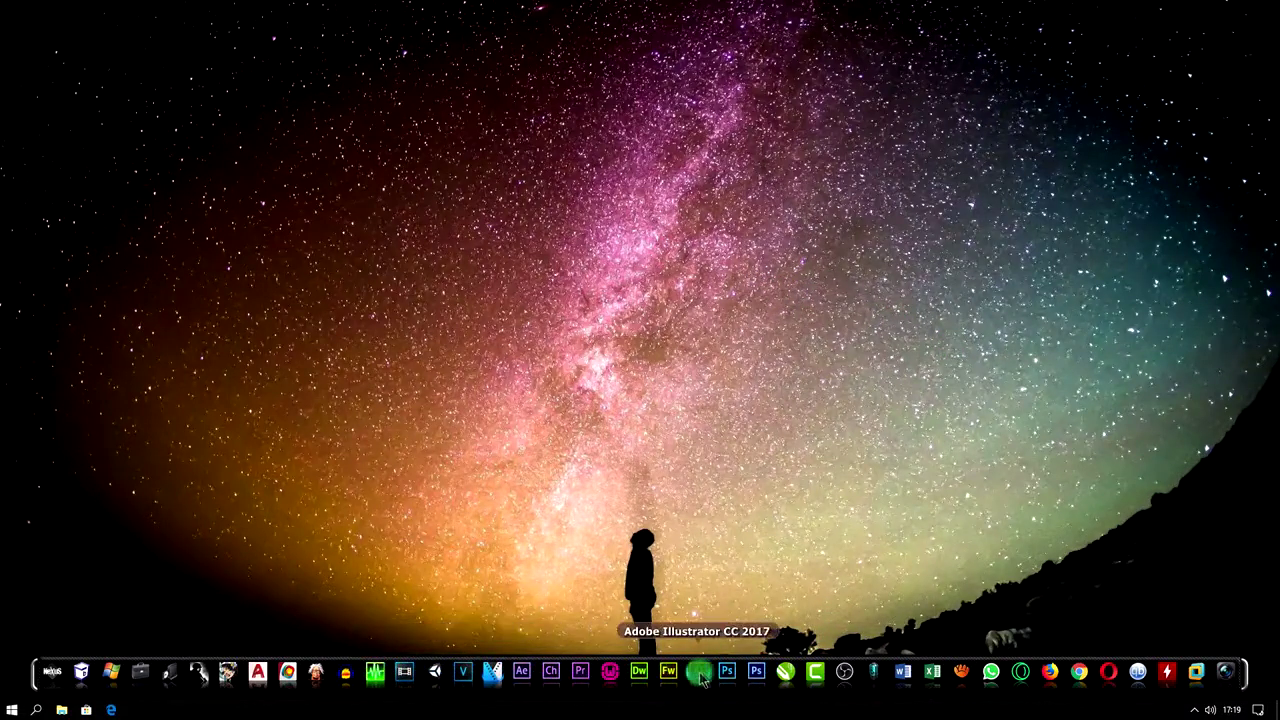
# - Open Excel on a blank workbook and zoom the sheet in six increments
pyautogui.click(932, 671)
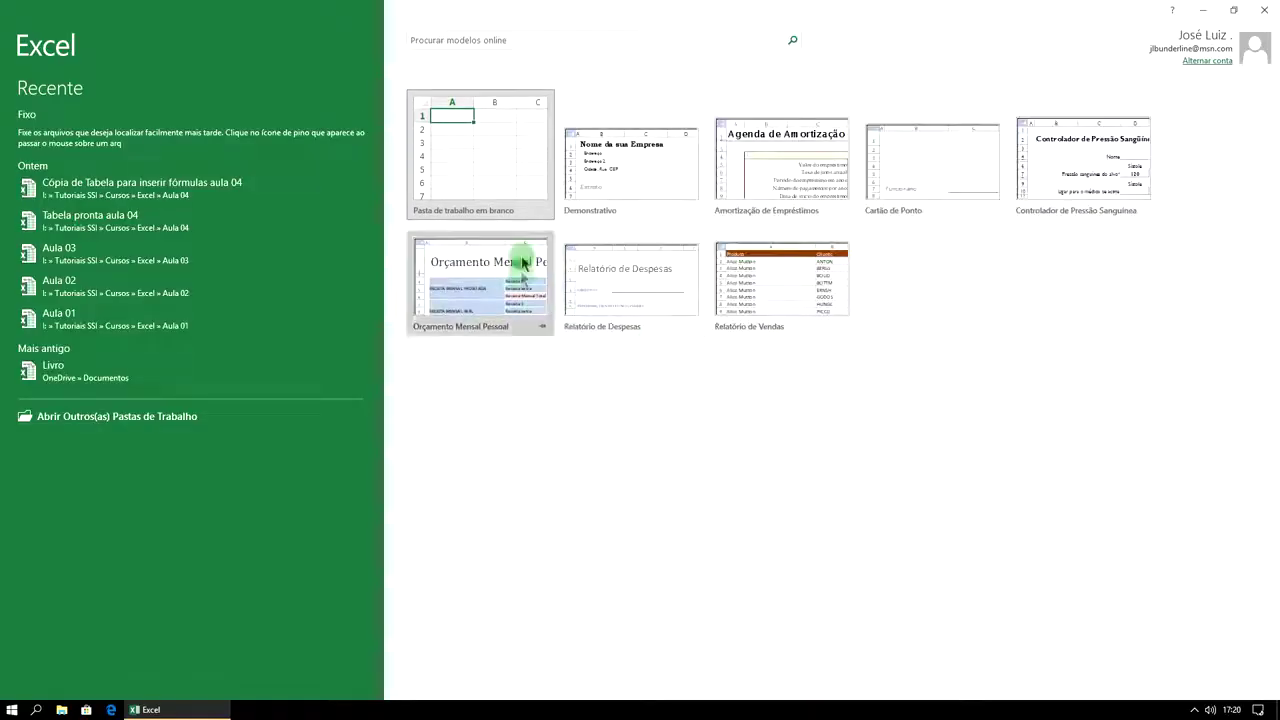
pyautogui.click(485, 150)
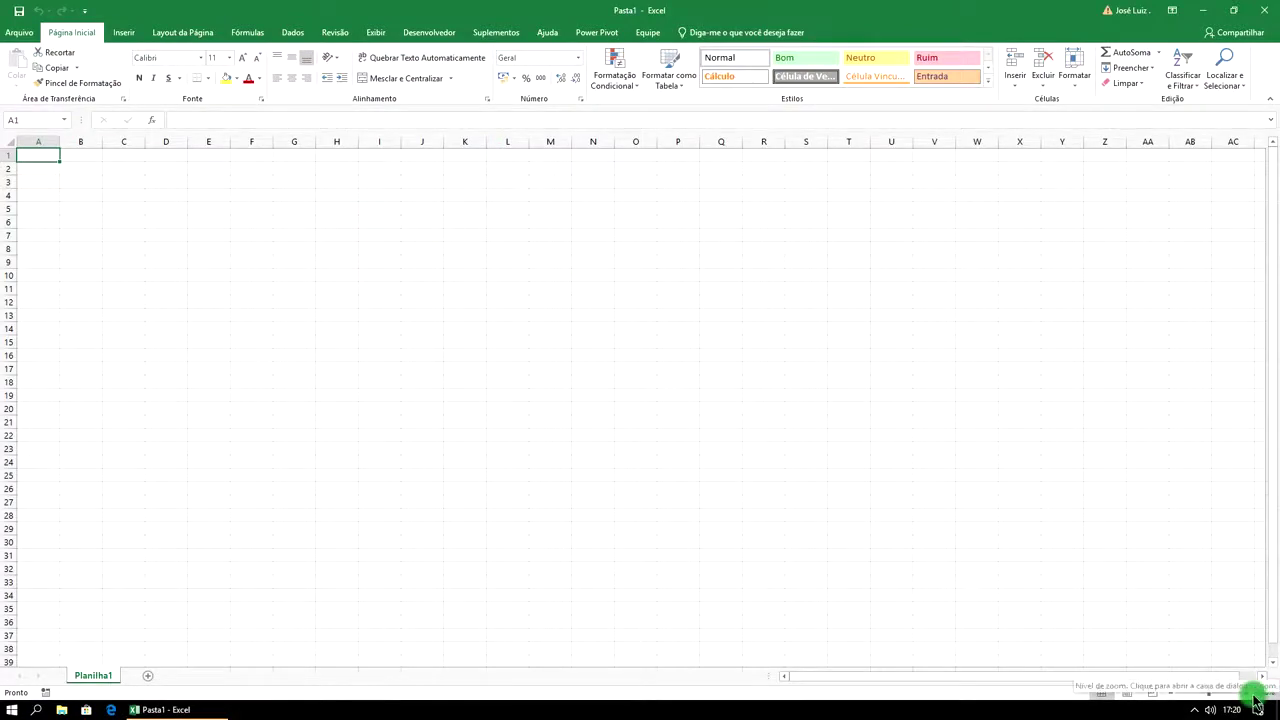
pyautogui.click(1250, 695)
pyautogui.click(1250, 695)
pyautogui.click(1250, 695)
pyautogui.click(1250, 695)
pyautogui.click(1250, 695)
pyautogui.click(1250, 695)
pyautogui.click(1250, 695)
pyautogui.click(1250, 695)
pyautogui.click(1250, 695)
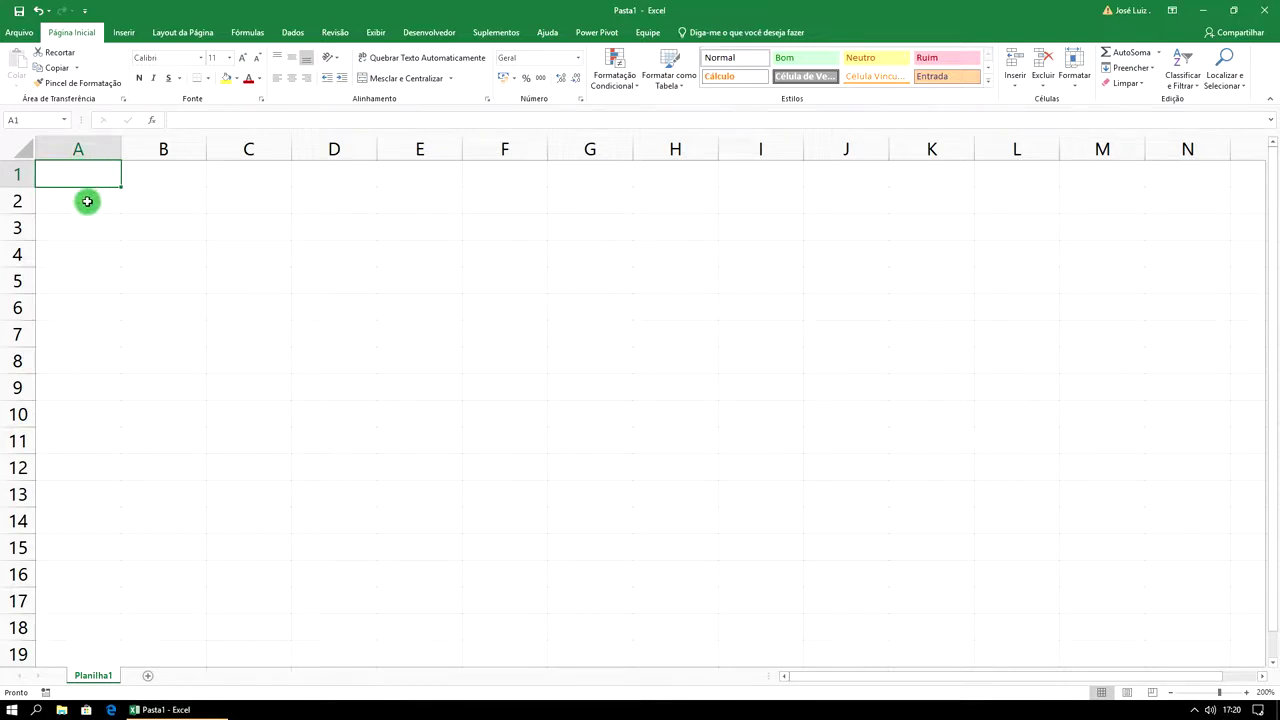
# - Enter the header Produto in A2, correcting the mistyped 'Produtos'
pyautogui.click(87, 202)
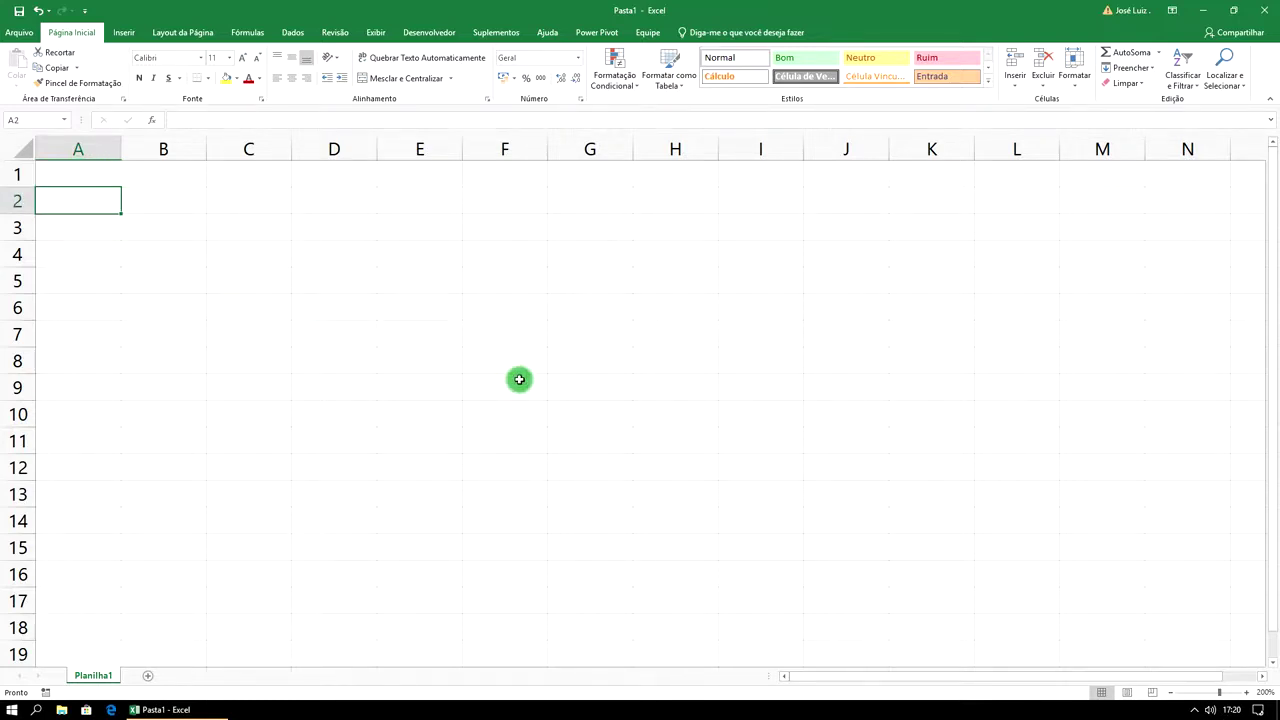
pyautogui.write('Produtos')
pyautogui.press('Tab')
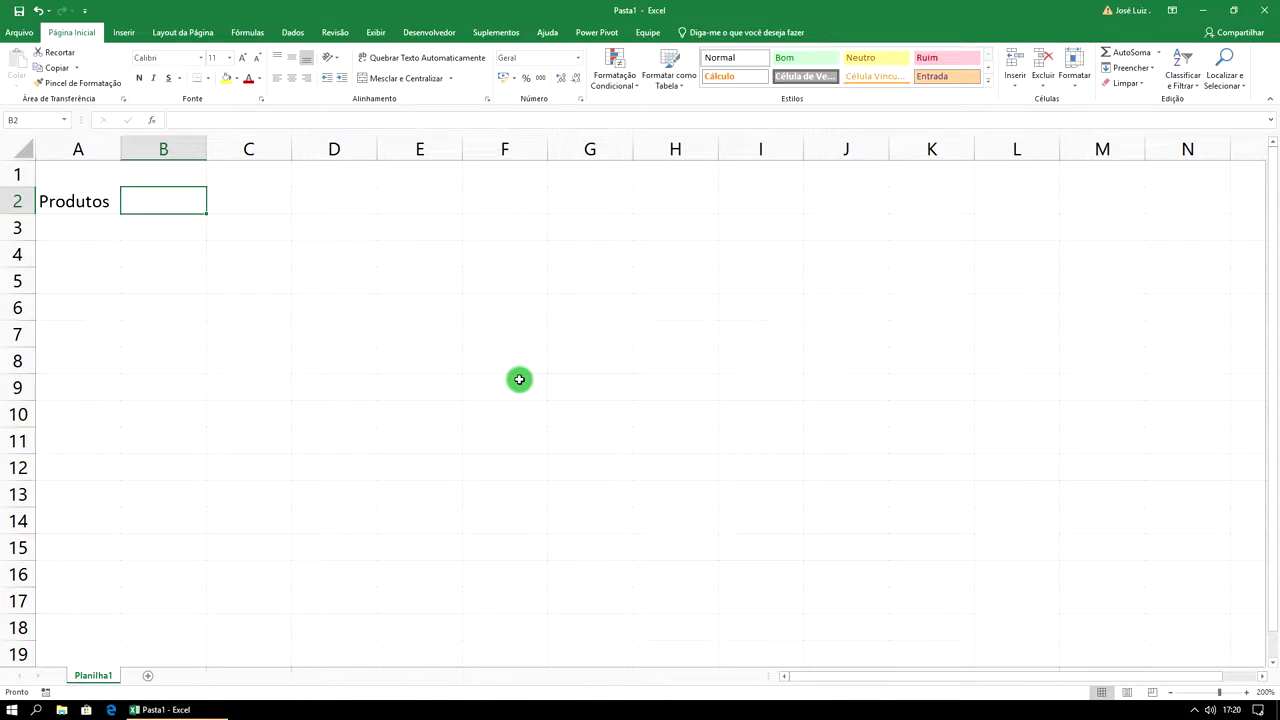
pyautogui.press('Left')
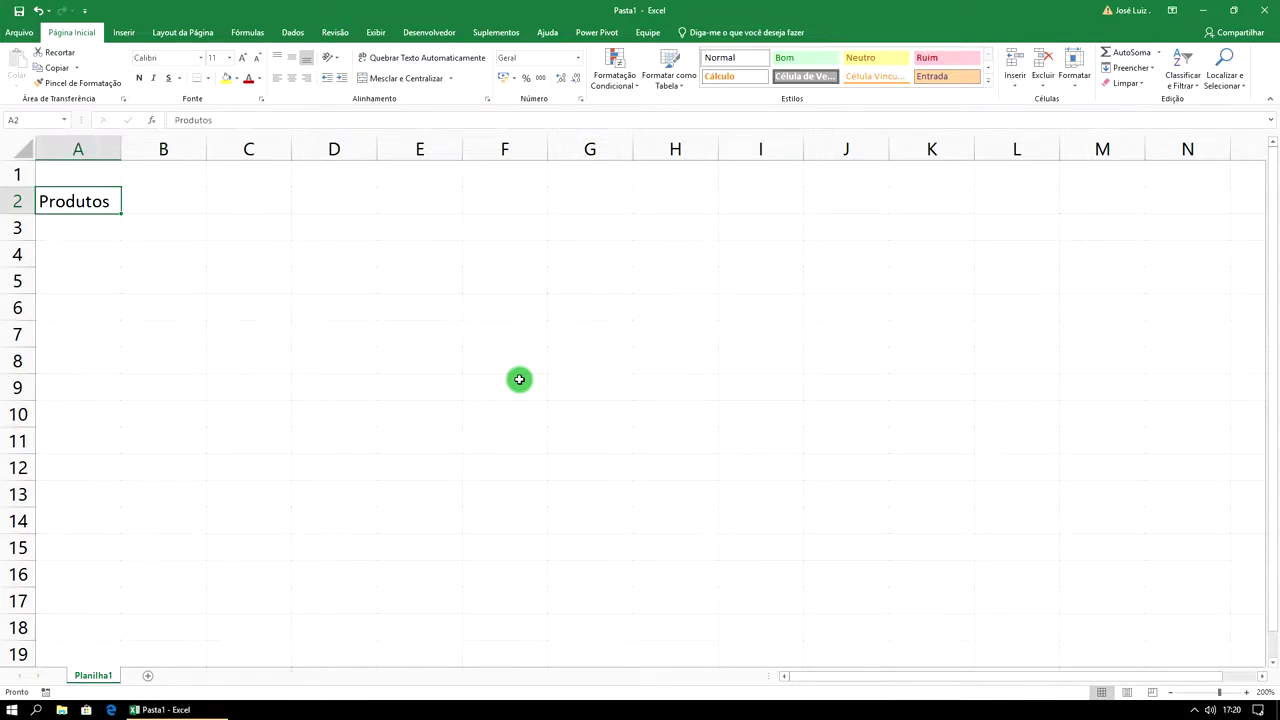
pyautogui.press('F2')
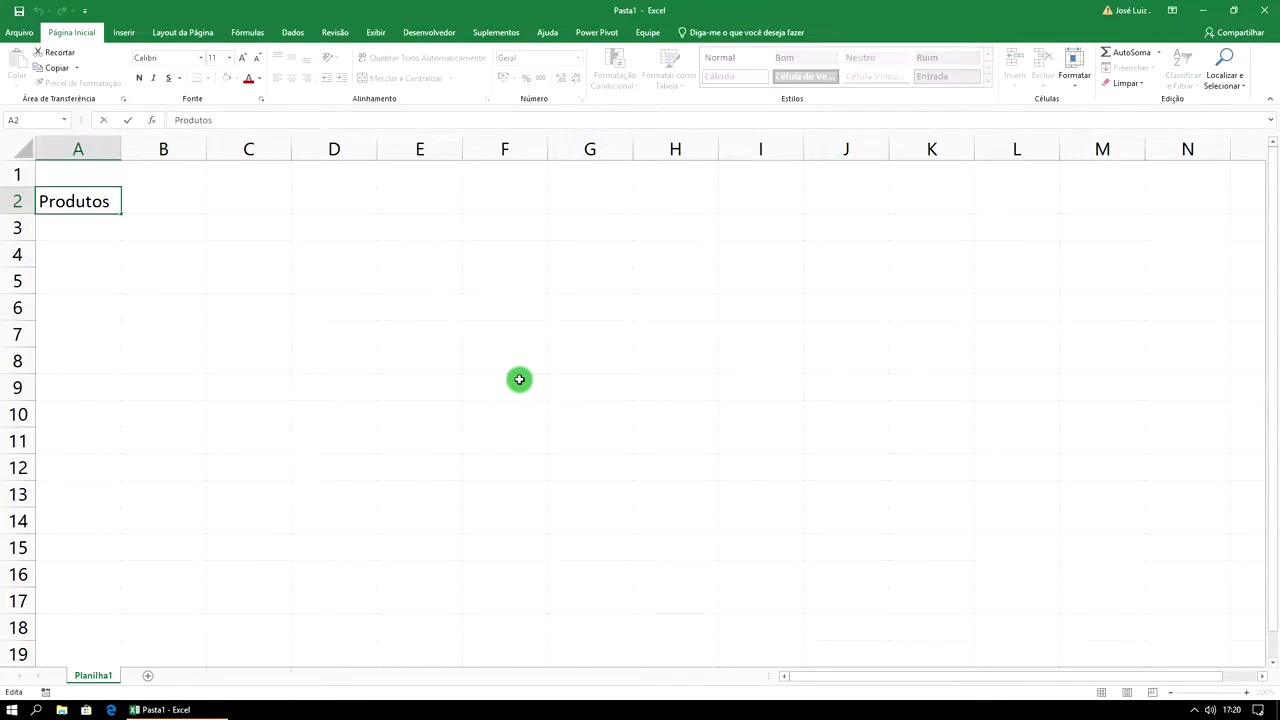
pyautogui.press('BackSpace')
pyautogui.press('Return')
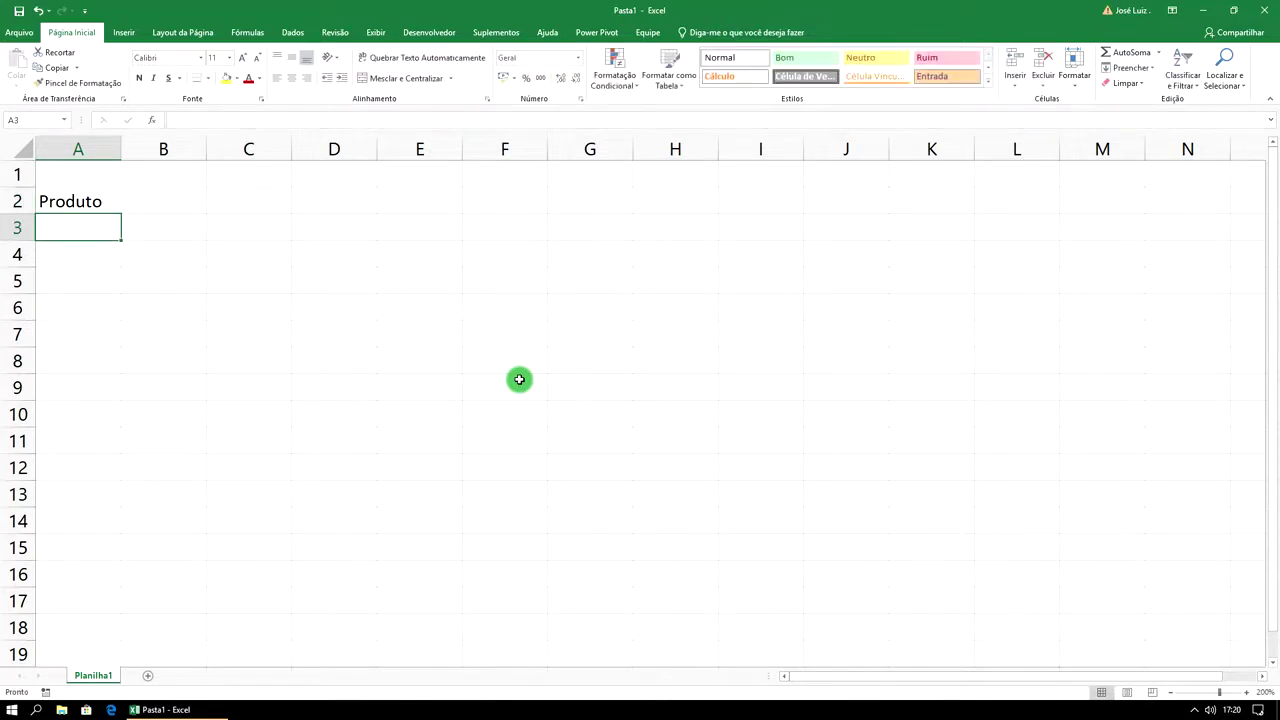
pyautogui.press('Right')
pyautogui.press('Up')
# - Add the headers Valor, QTD, Total and Total Final in B2 through E2
pyautogui.write('Valor')
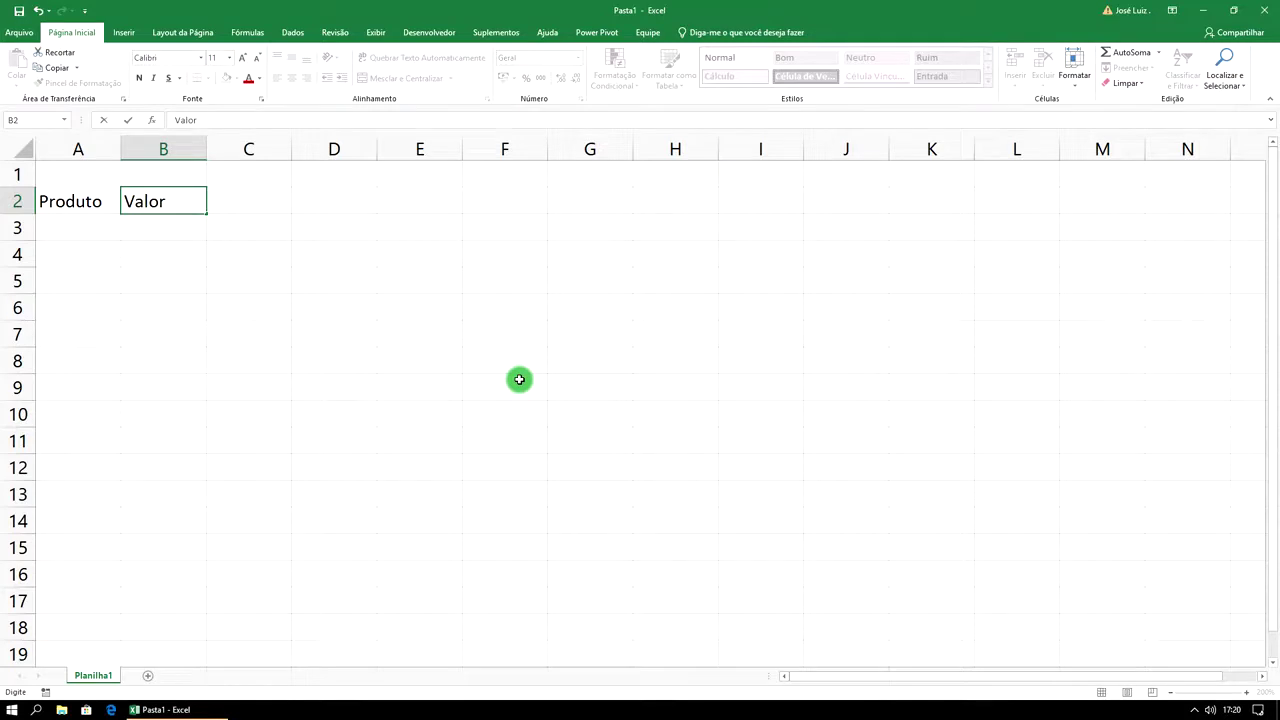
pyautogui.press('Tab')
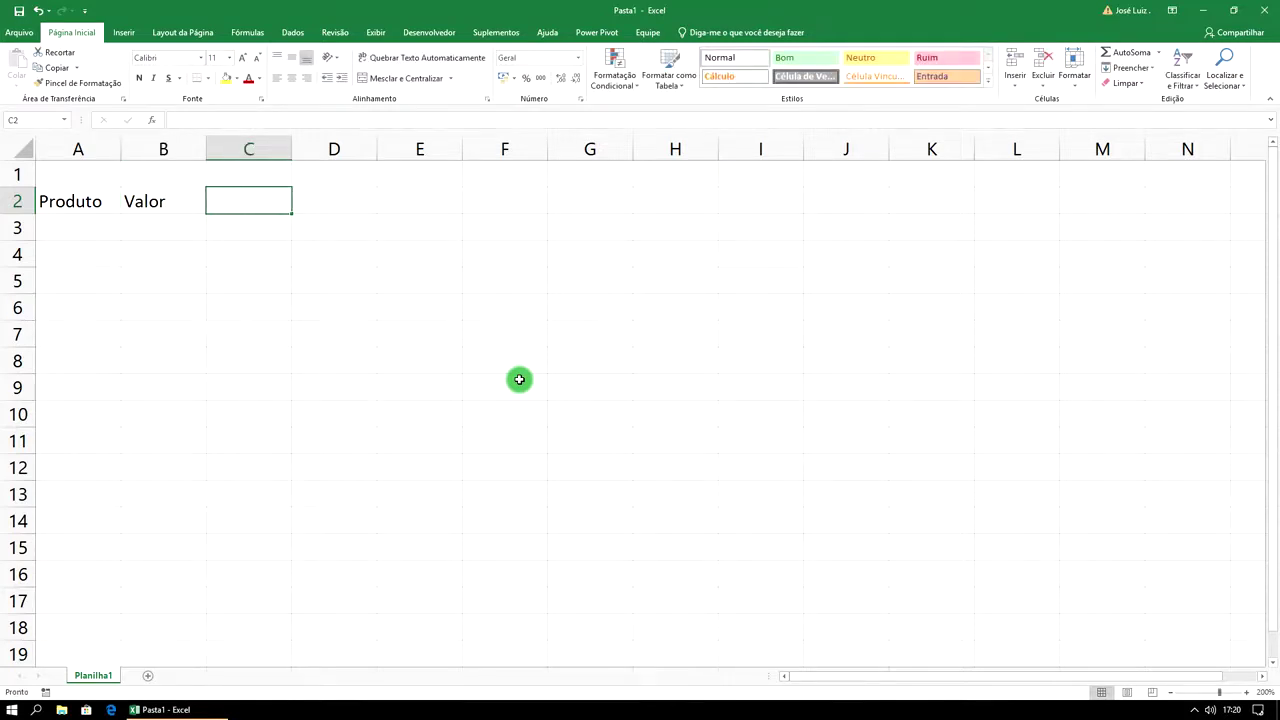
pyautogui.write('QTD')
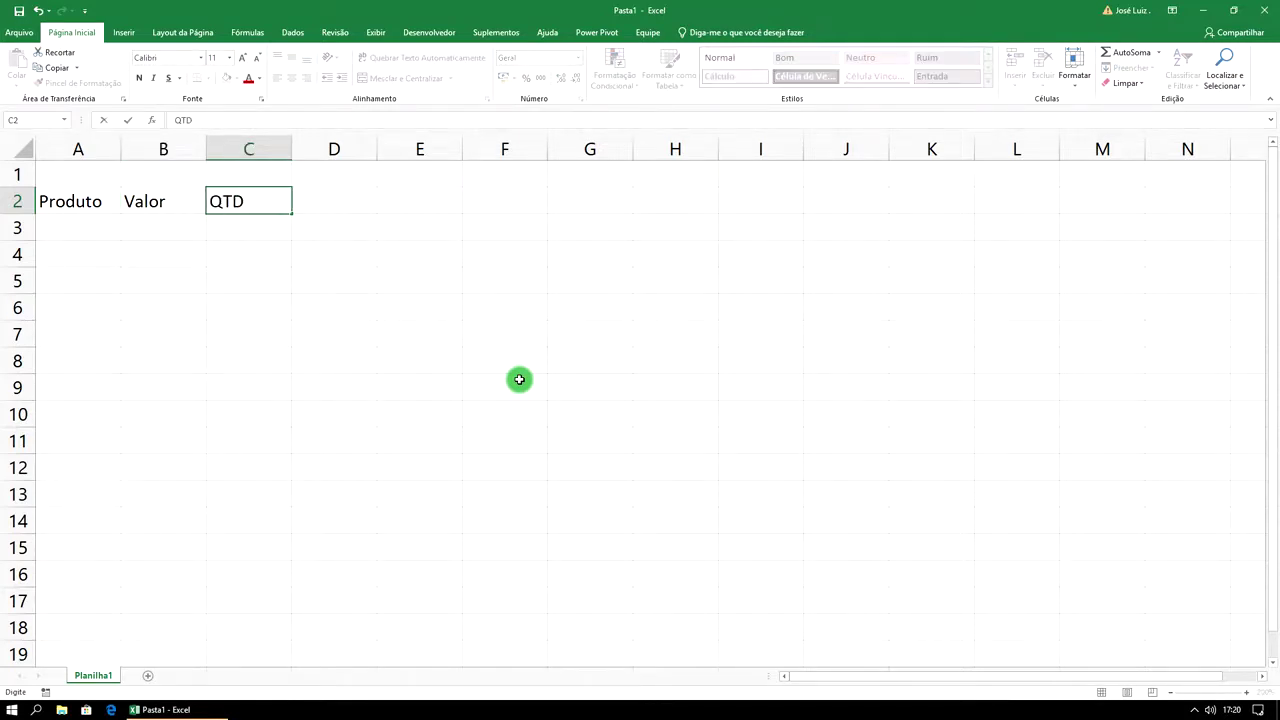
pyautogui.press('Tab')
pyautogui.write('Total')
pyautogui.press('Tab')
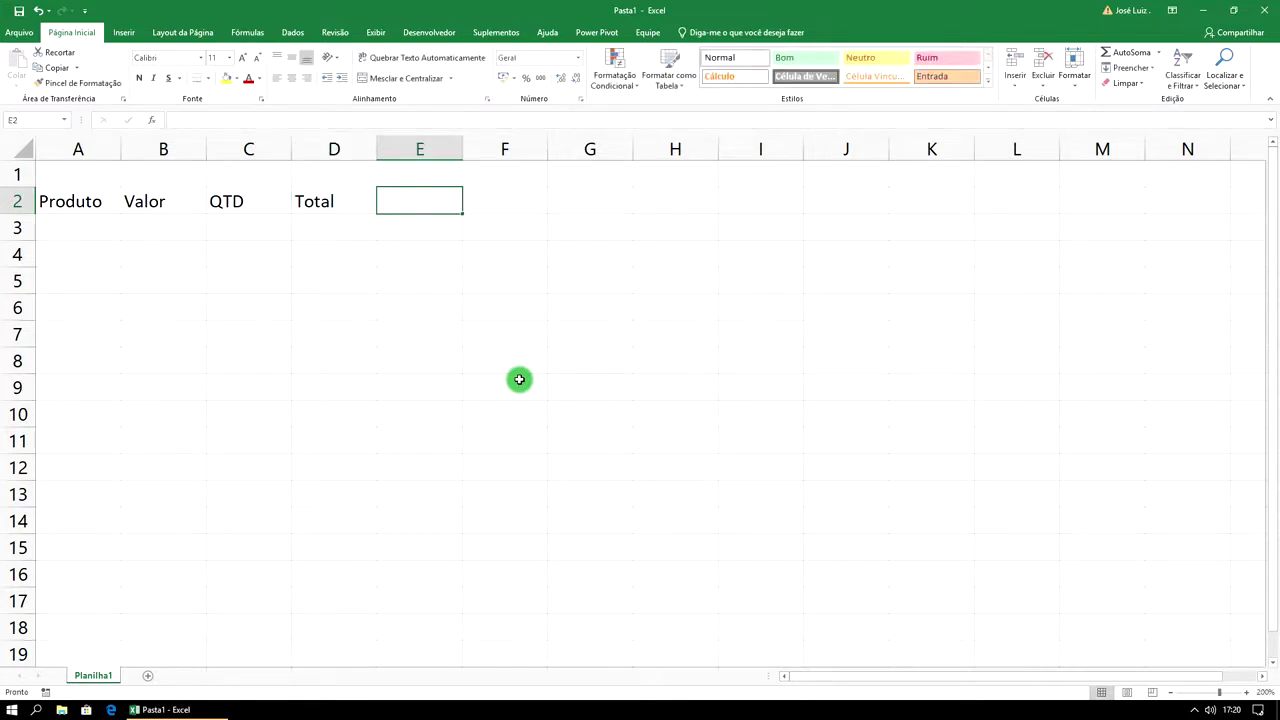
pyautogui.write('Total Fin')
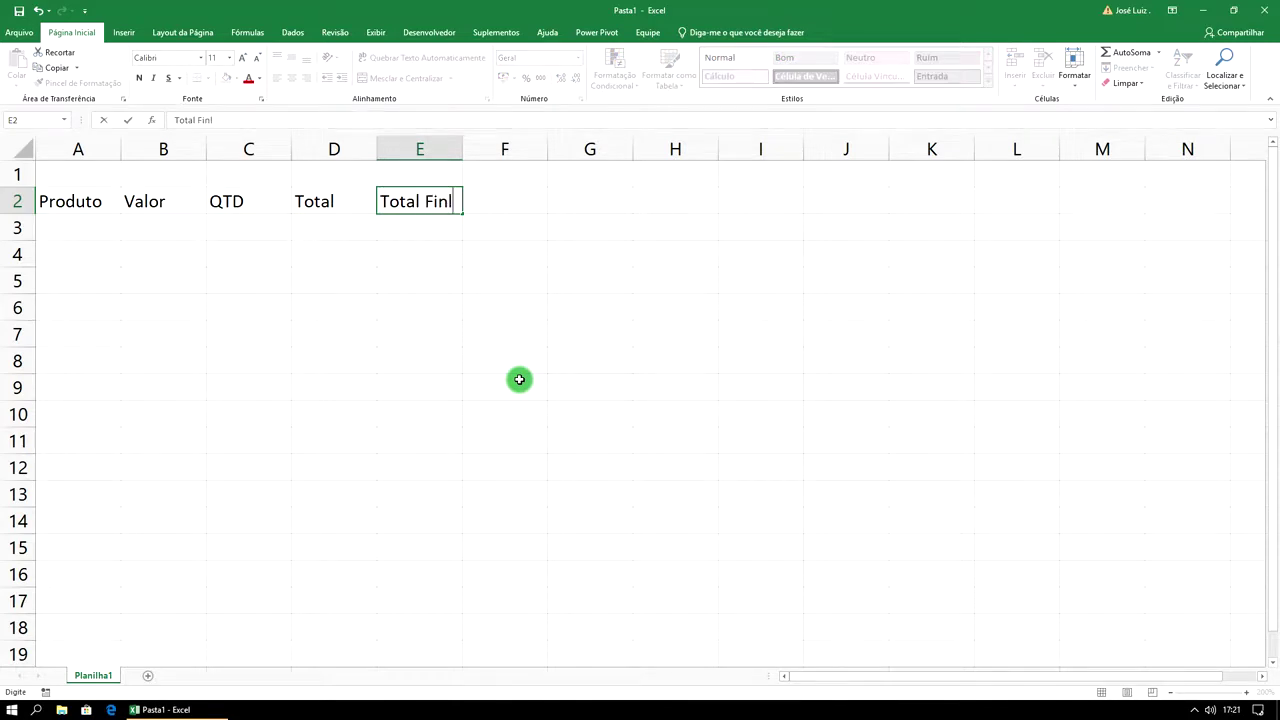
pyautogui.write('al')
pyautogui.press('Return')
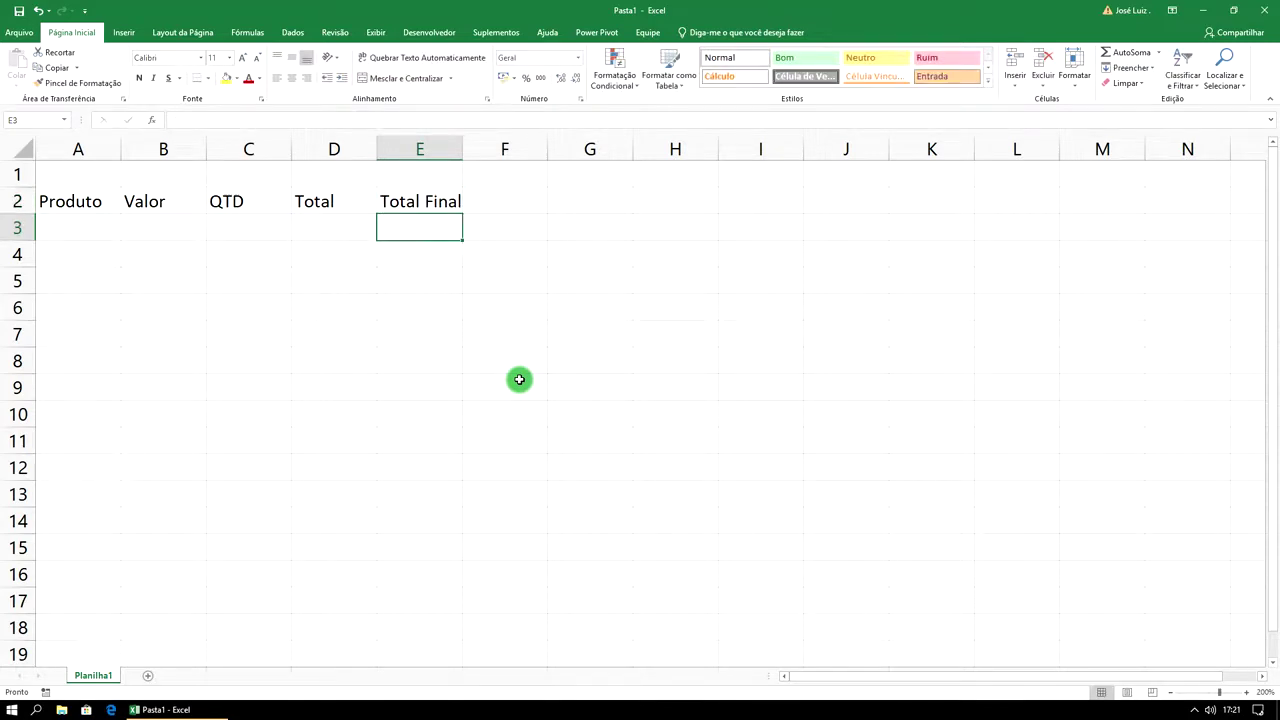
pyautogui.press('Left')
pyautogui.press('Left')
pyautogui.press('Left')
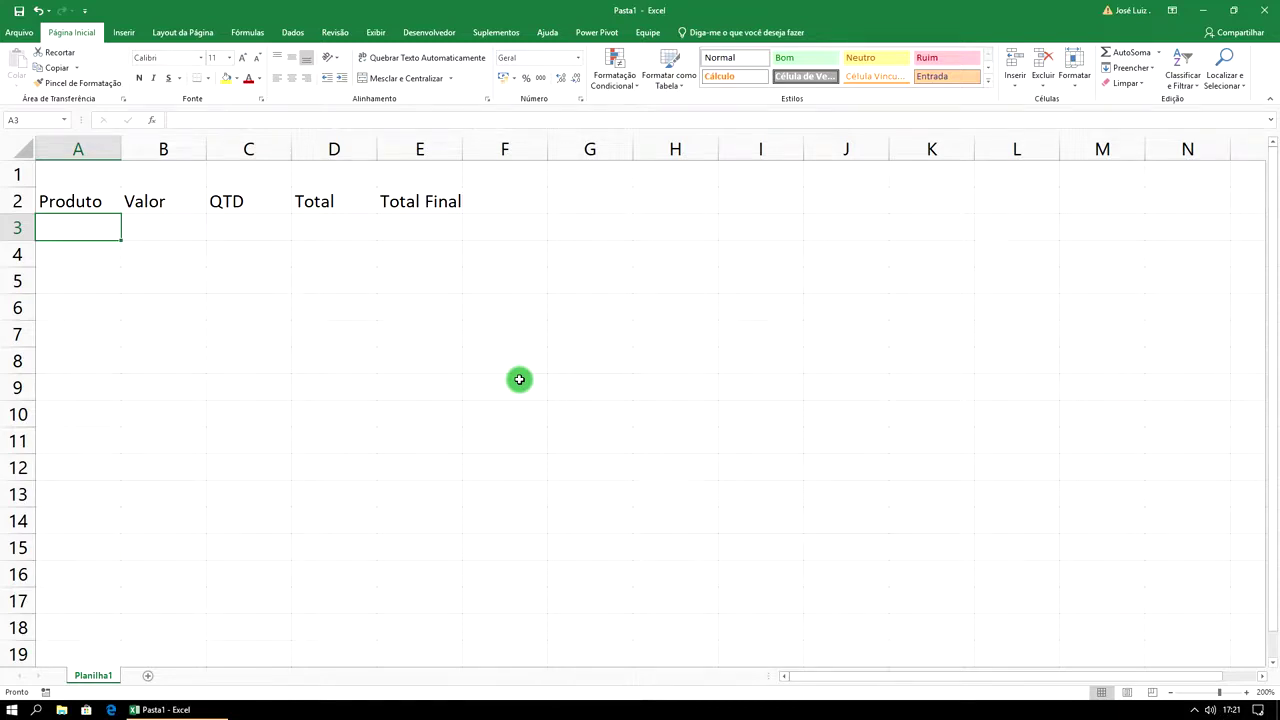
# - Enter the product name TV YR 40P in A3
pyautogui.write('TV')
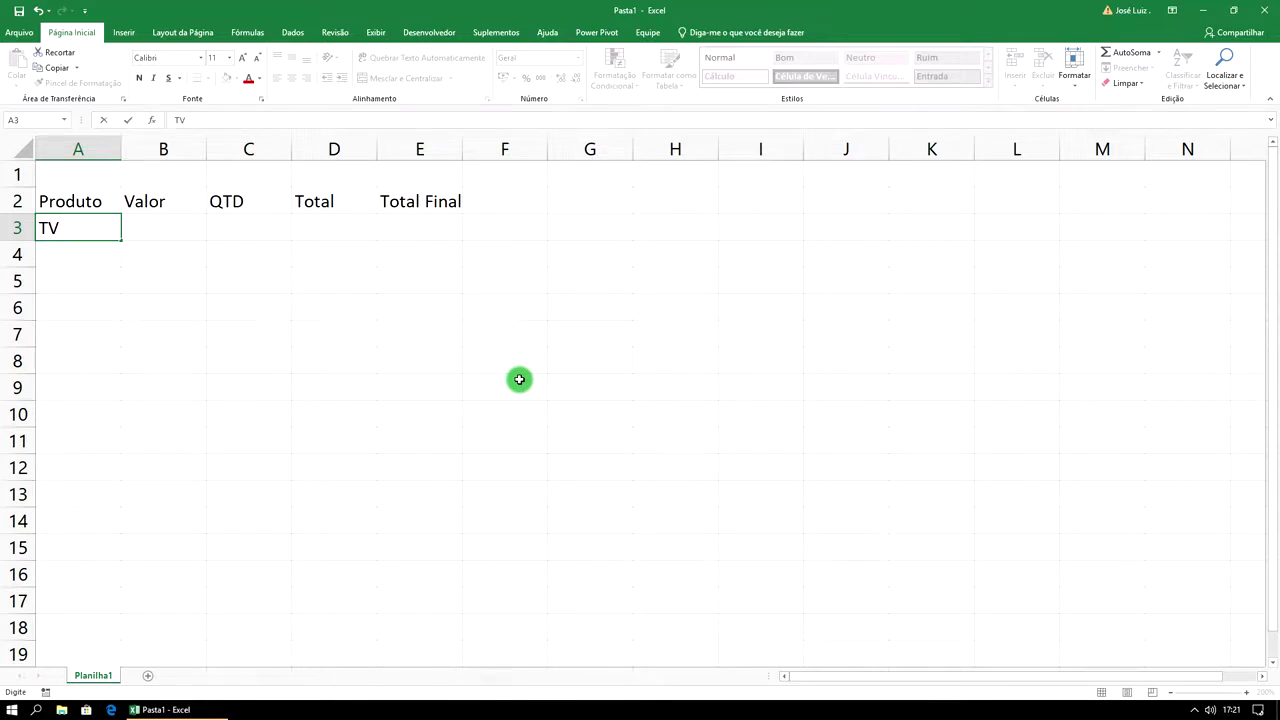
pyautogui.write('Yr')
pyautogui.press('BackSpace')
pyautogui.write('R')
pyautogui.write(' 40')
pyautogui.write('P')
pyautogui.press('Tab')
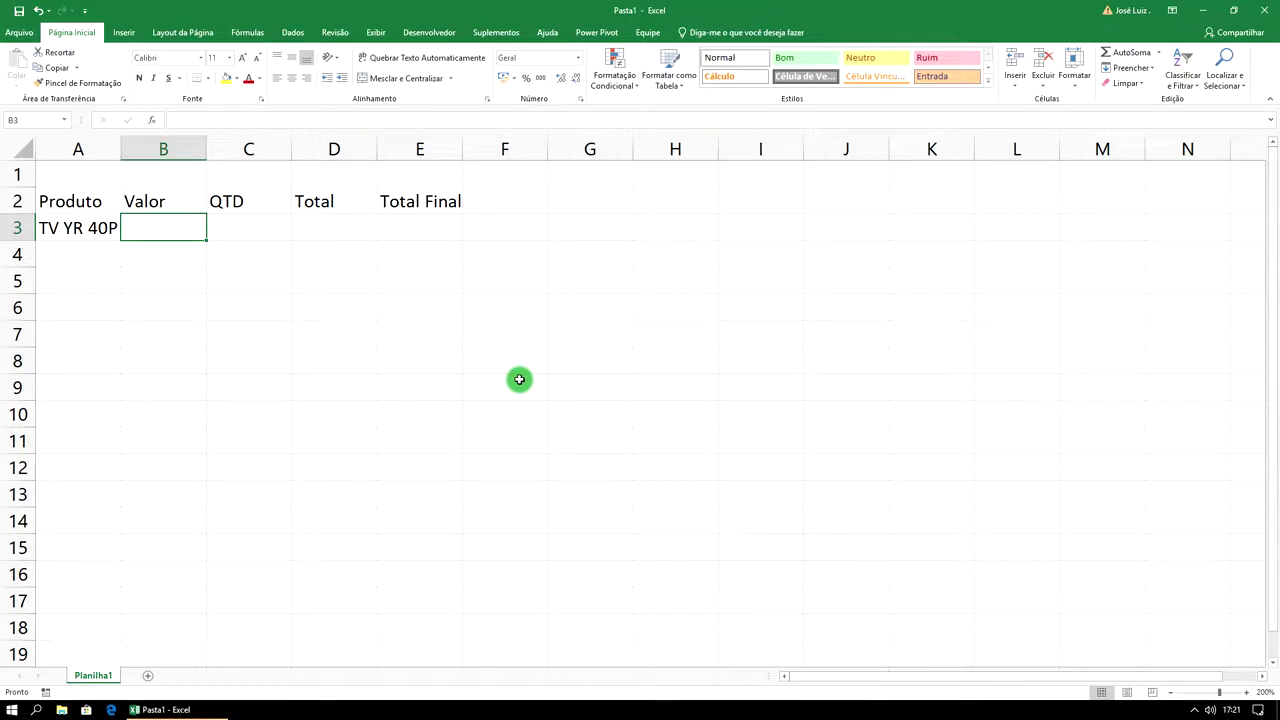
# - Enter value 1845 in B3 and quantity 2 in C3
pyautogui.write('1')
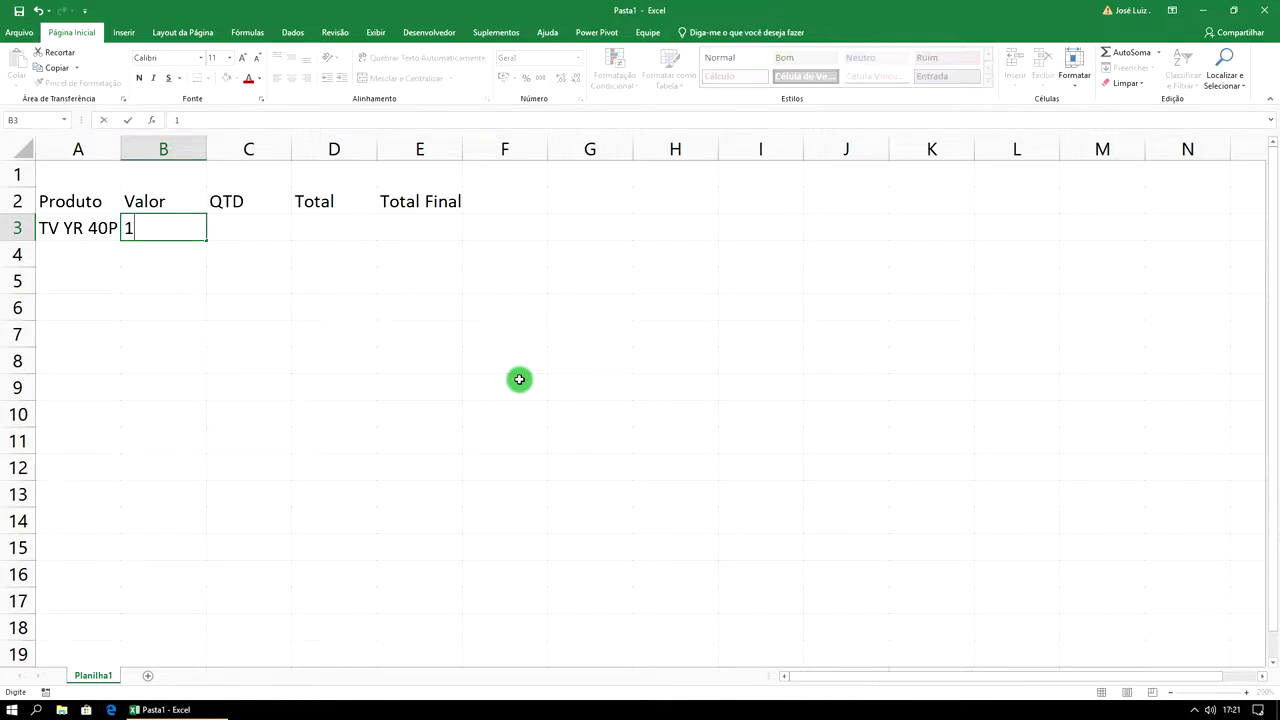
pyautogui.write('845')
pyautogui.press('Tab')
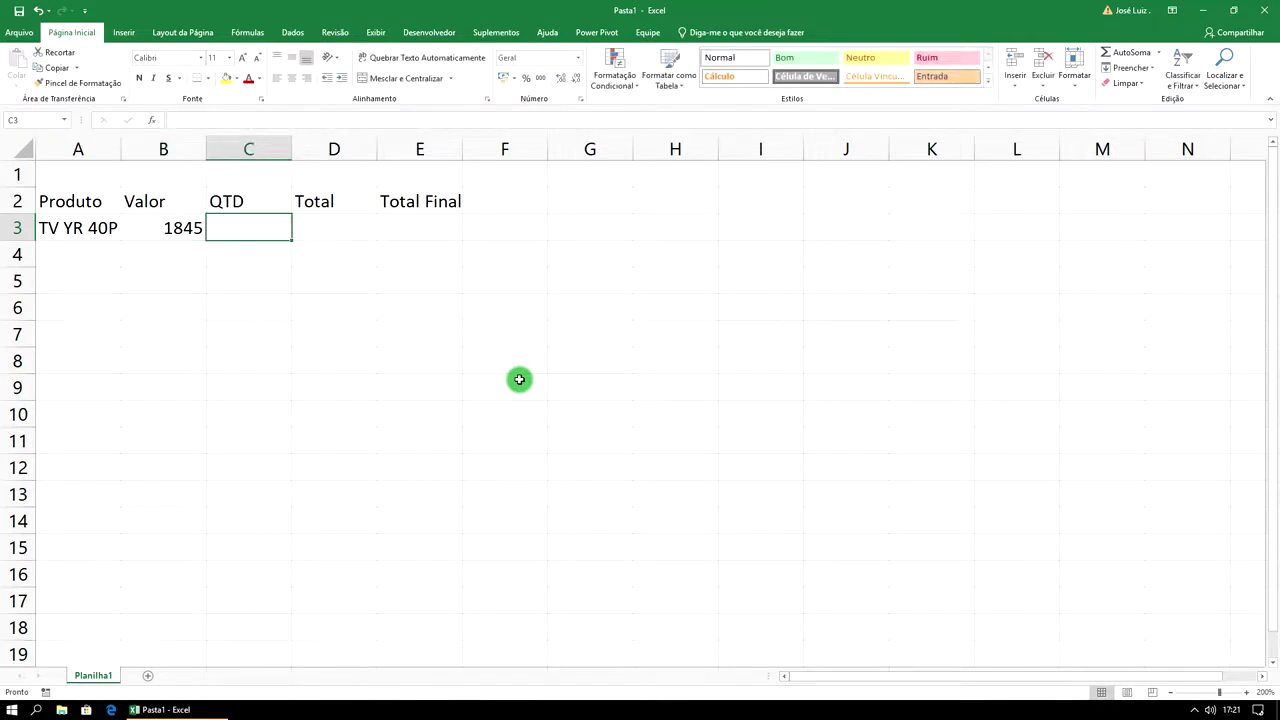
pyautogui.write('2')
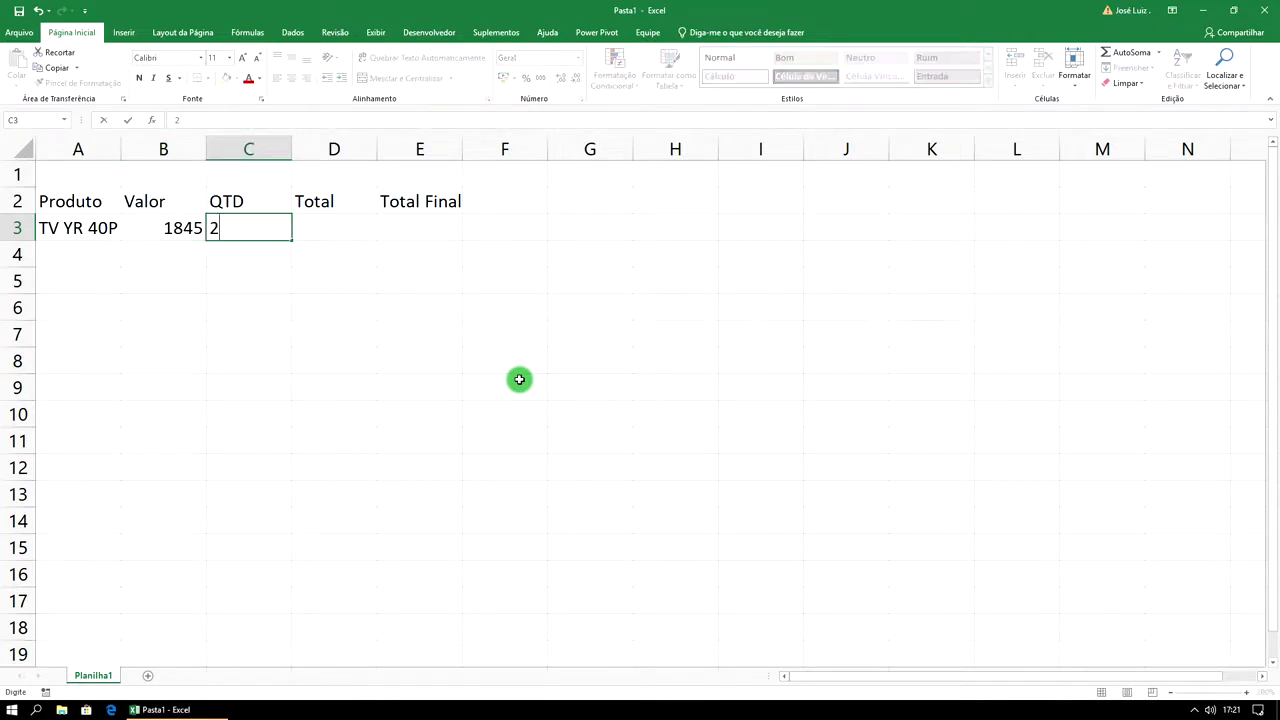
pyautogui.press('Tab')
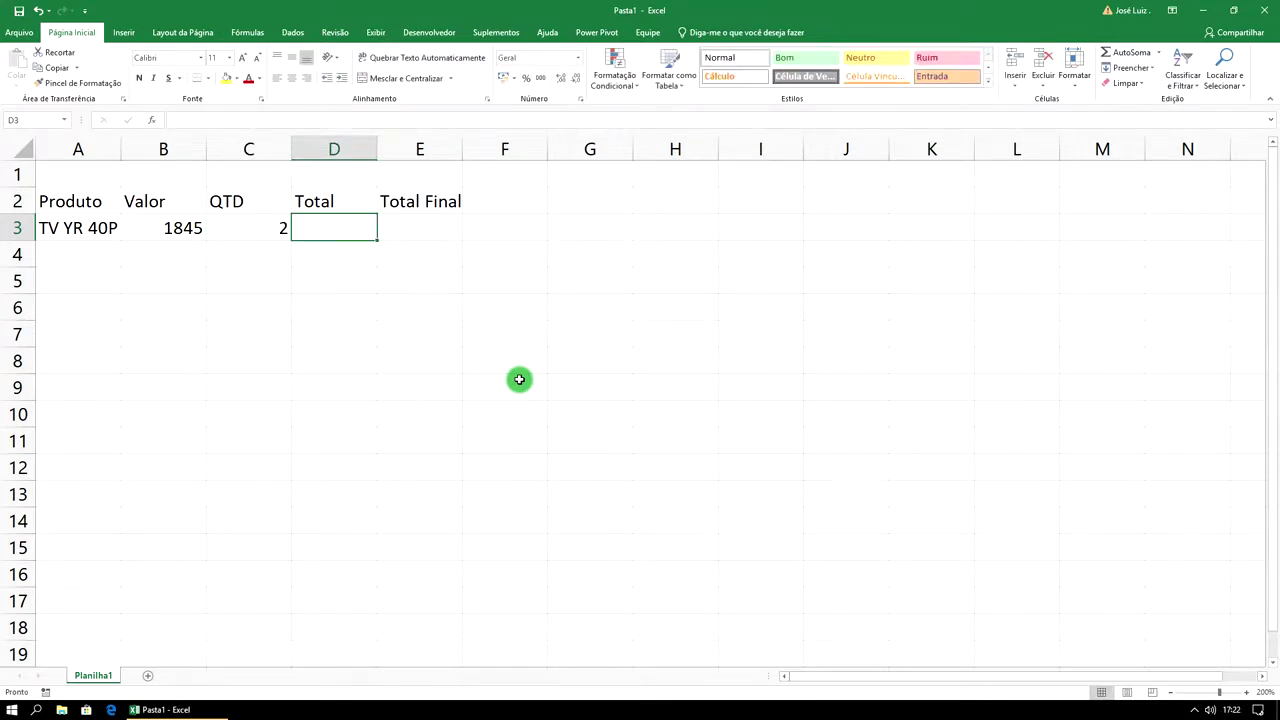
# - Abandon the started D3 formula and select the Valor column
pyautogui.write('=')
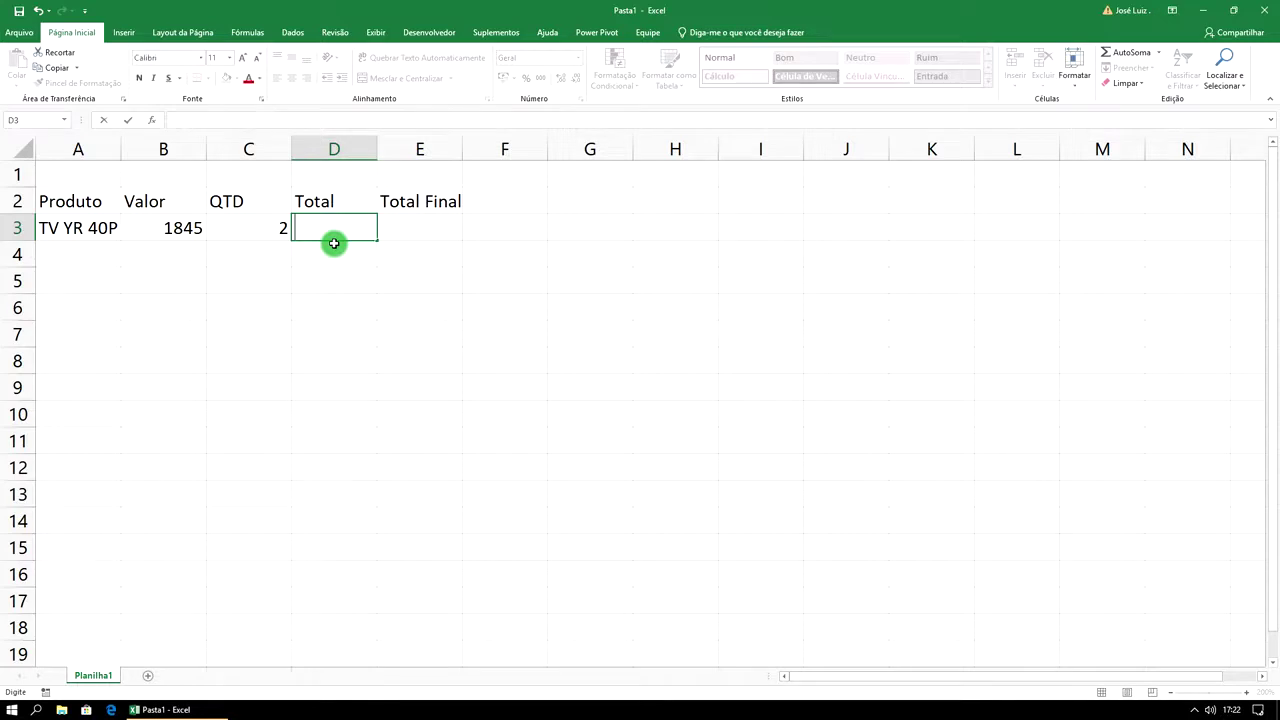
pyautogui.press('Escape')
pyautogui.click(162, 229)
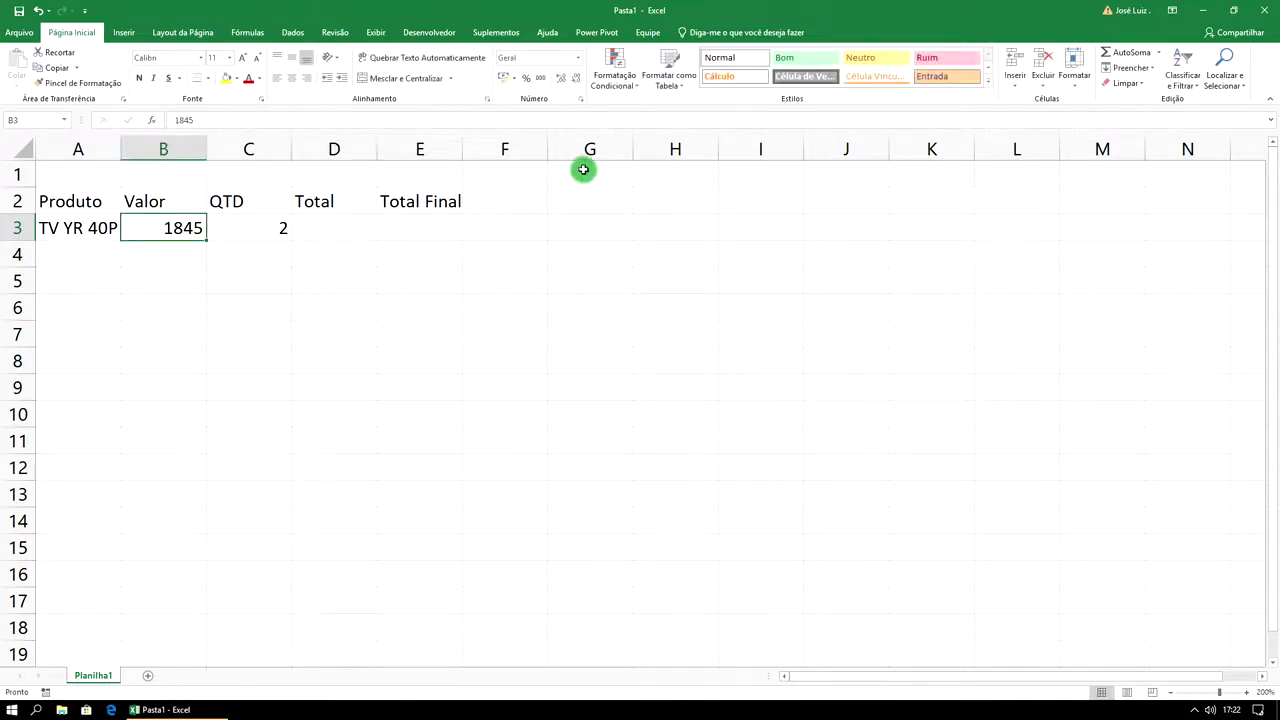
pyautogui.click(177, 150)
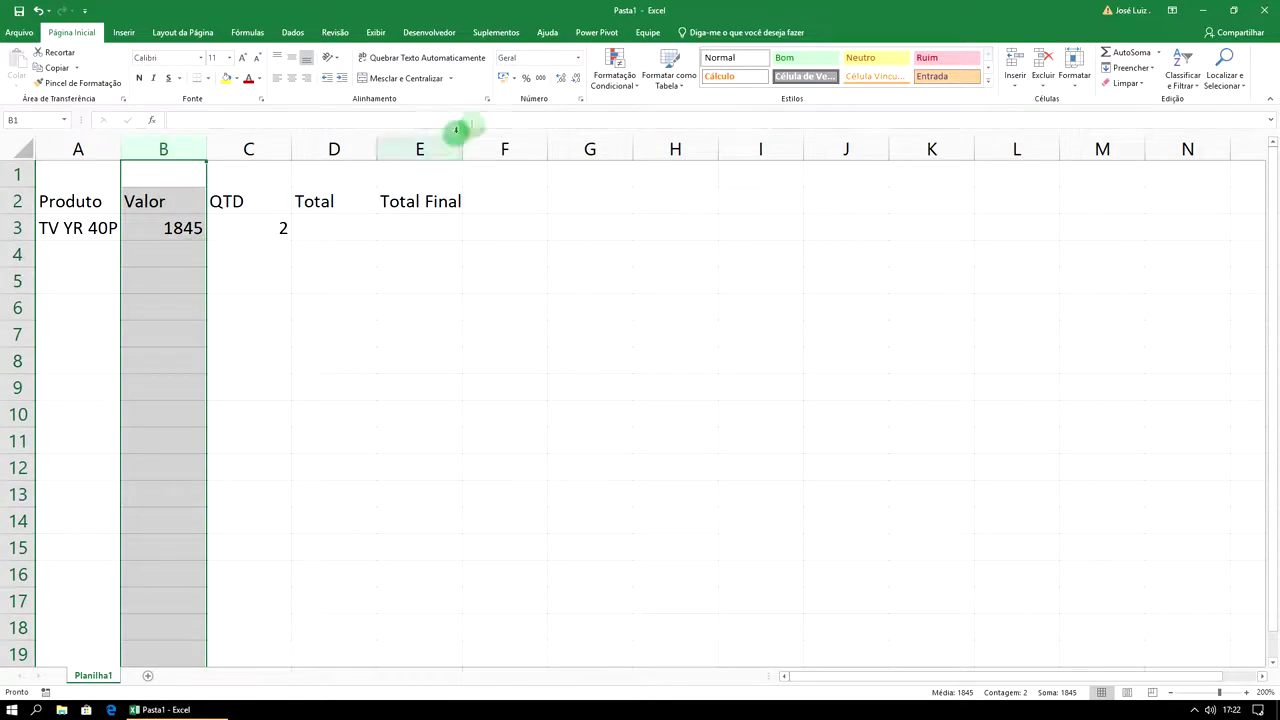
# - Give the Valor column Contábil currency format, testing it with 25 in B4 then clearing it
pyautogui.click(503, 80)
pyautogui.click(188, 259)
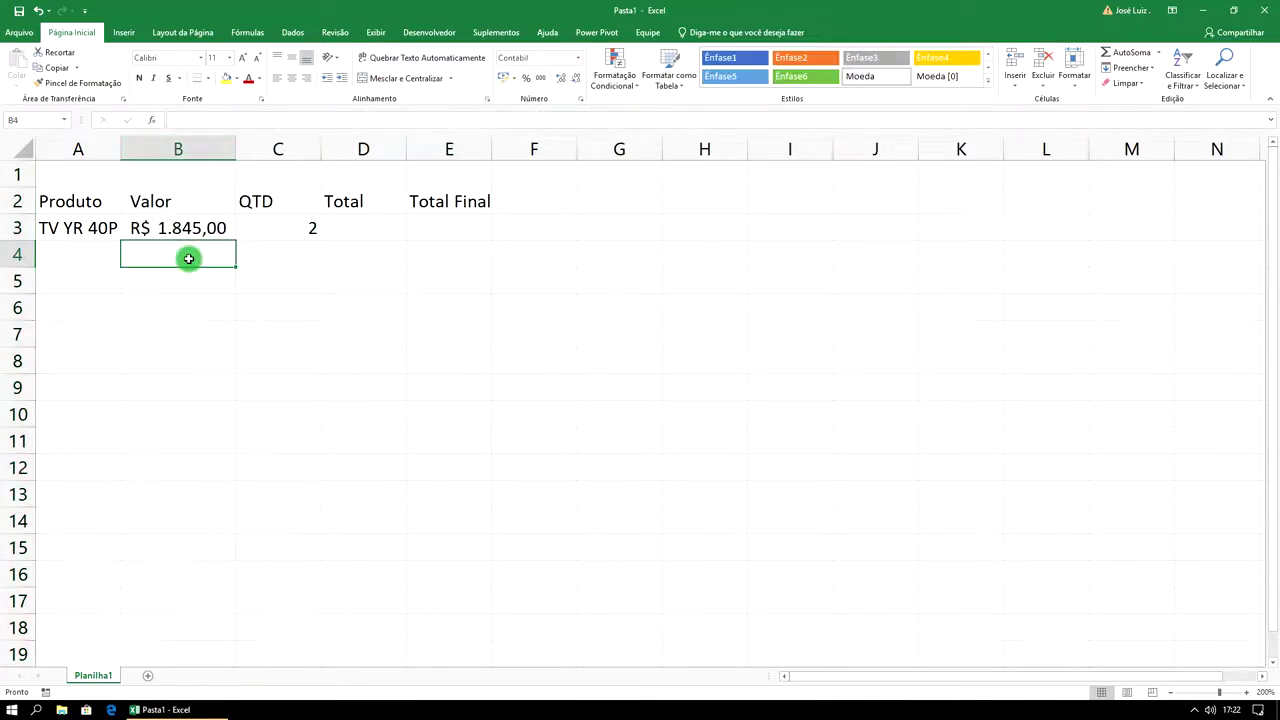
pyautogui.write('25')
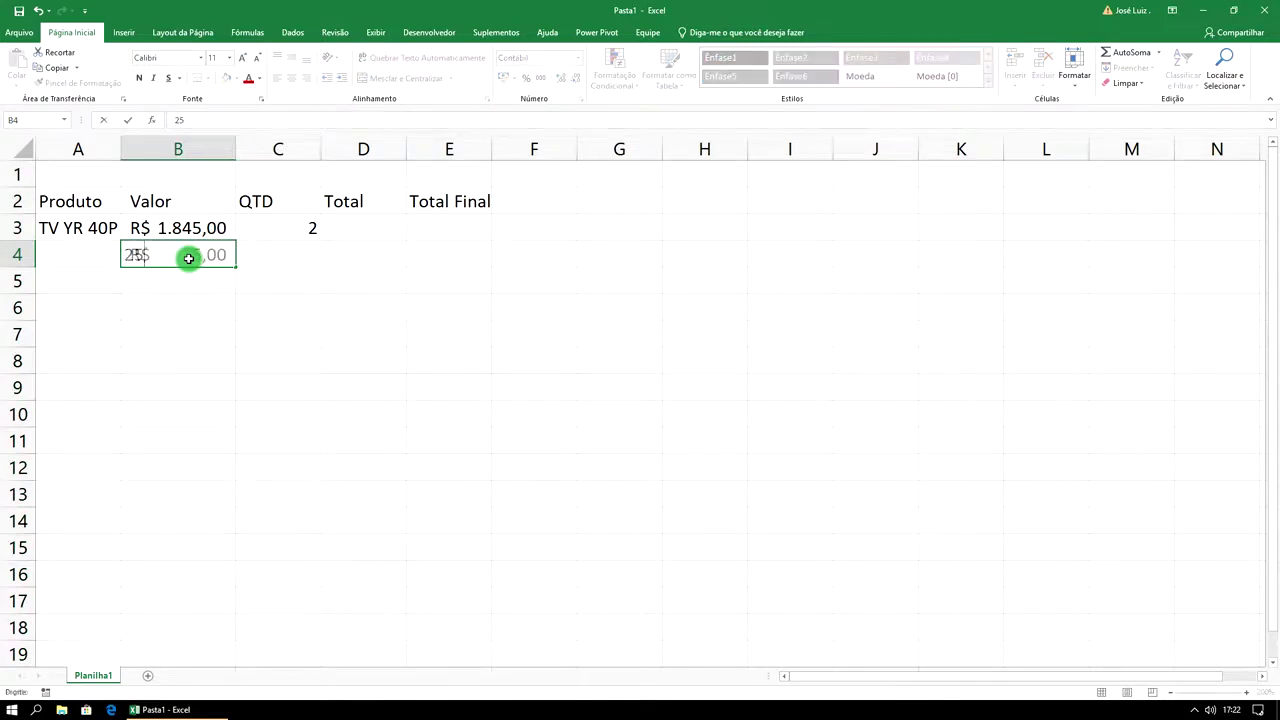
pyautogui.press('Return')
pyautogui.click(172, 260)
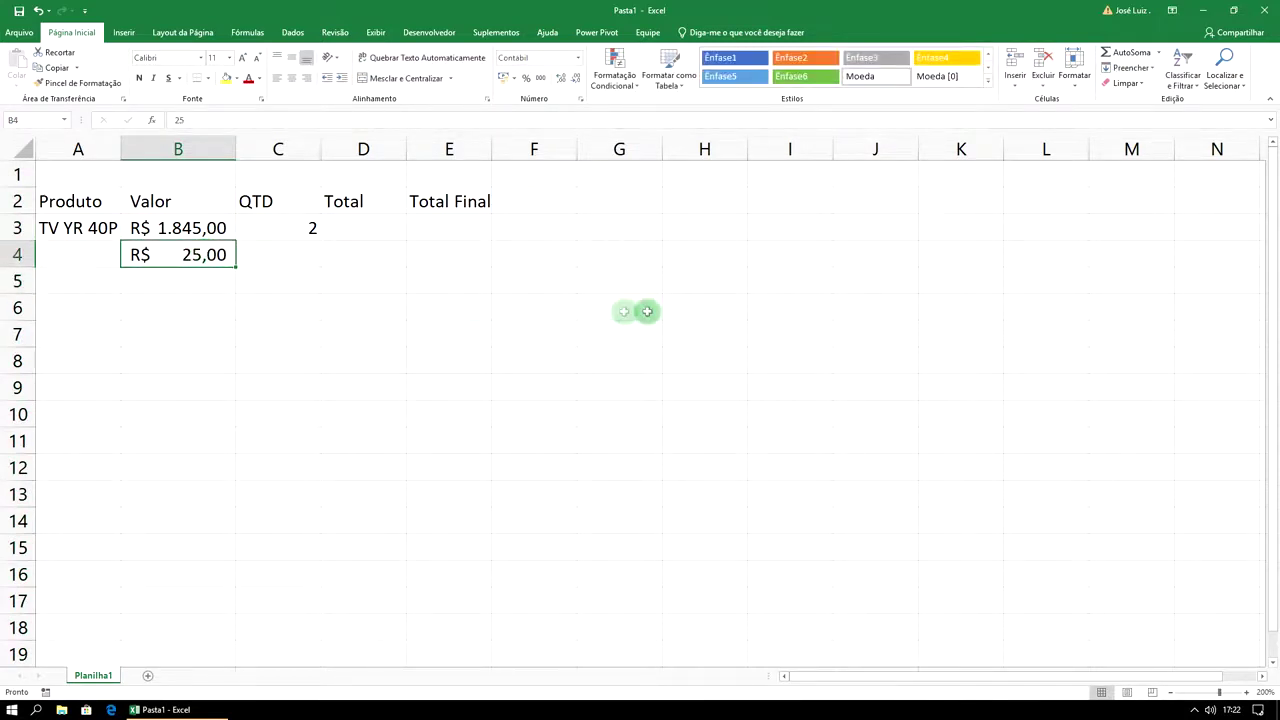
pyautogui.press('Delete')
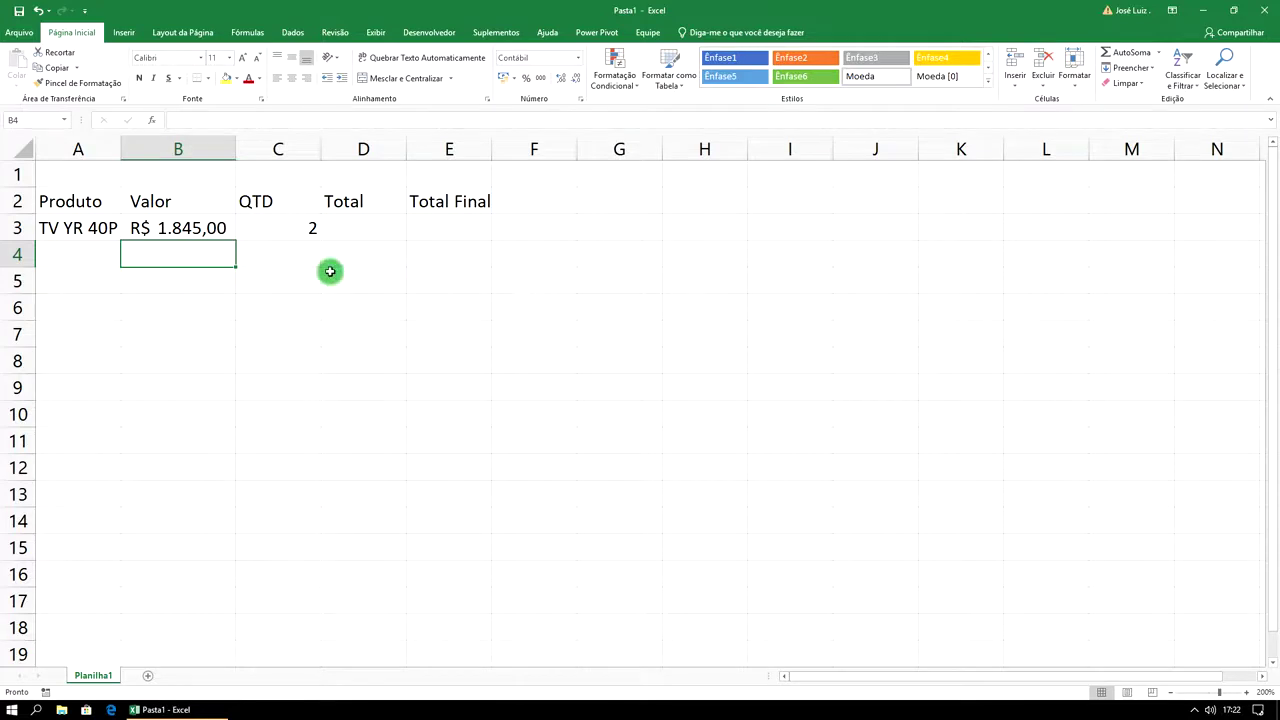
# - Apply Contábil currency format to the Total column and start a formula in D3
pyautogui.click(363, 150)
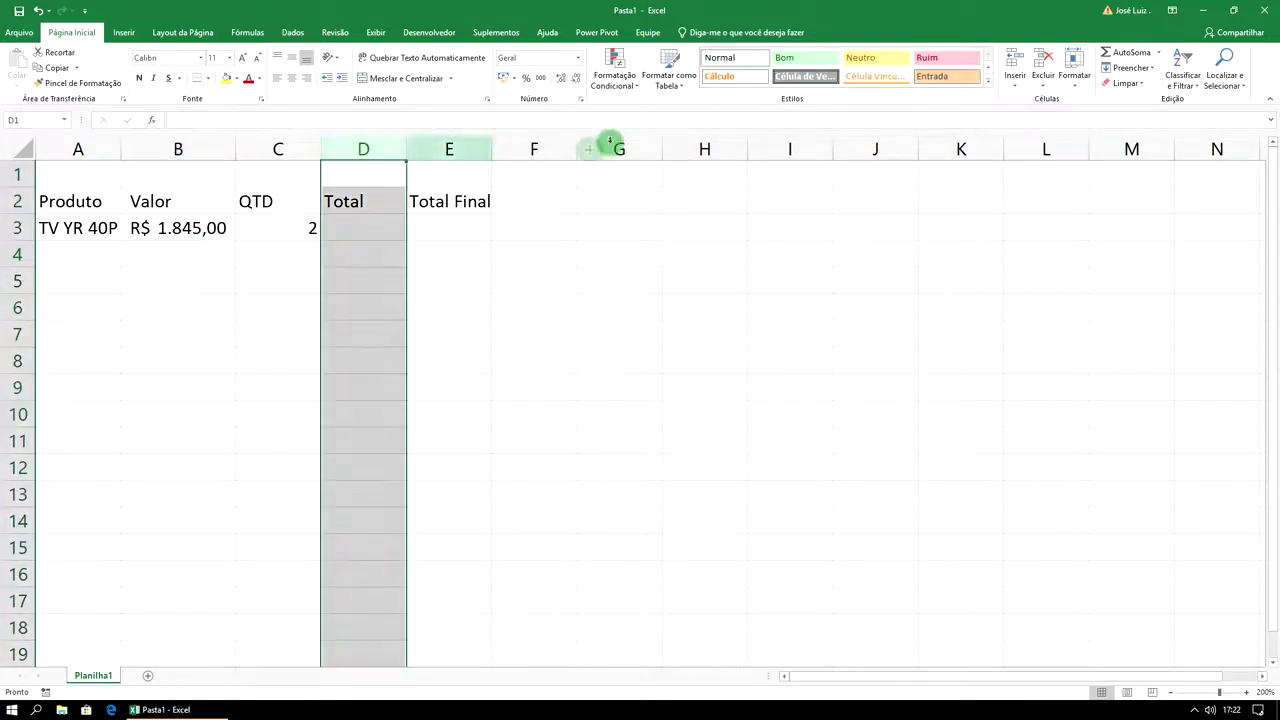
pyautogui.click(508, 78)
pyautogui.click(376, 229)
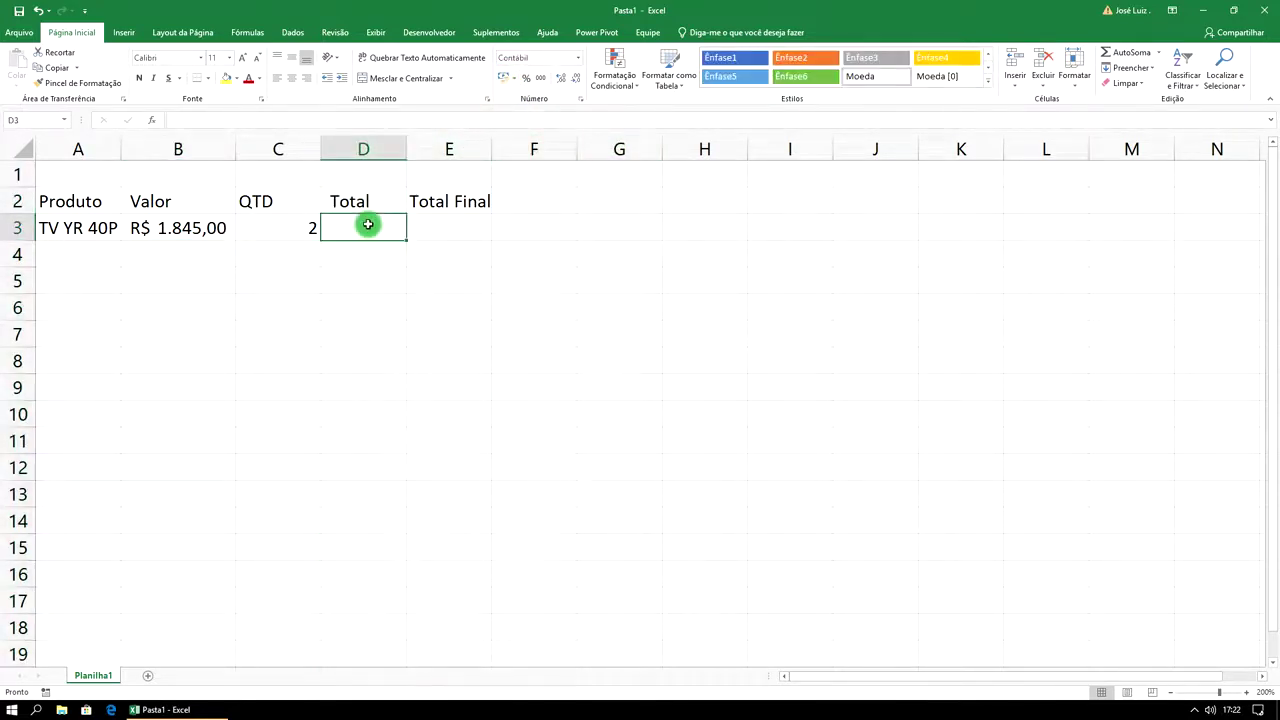
pyautogui.write('=')
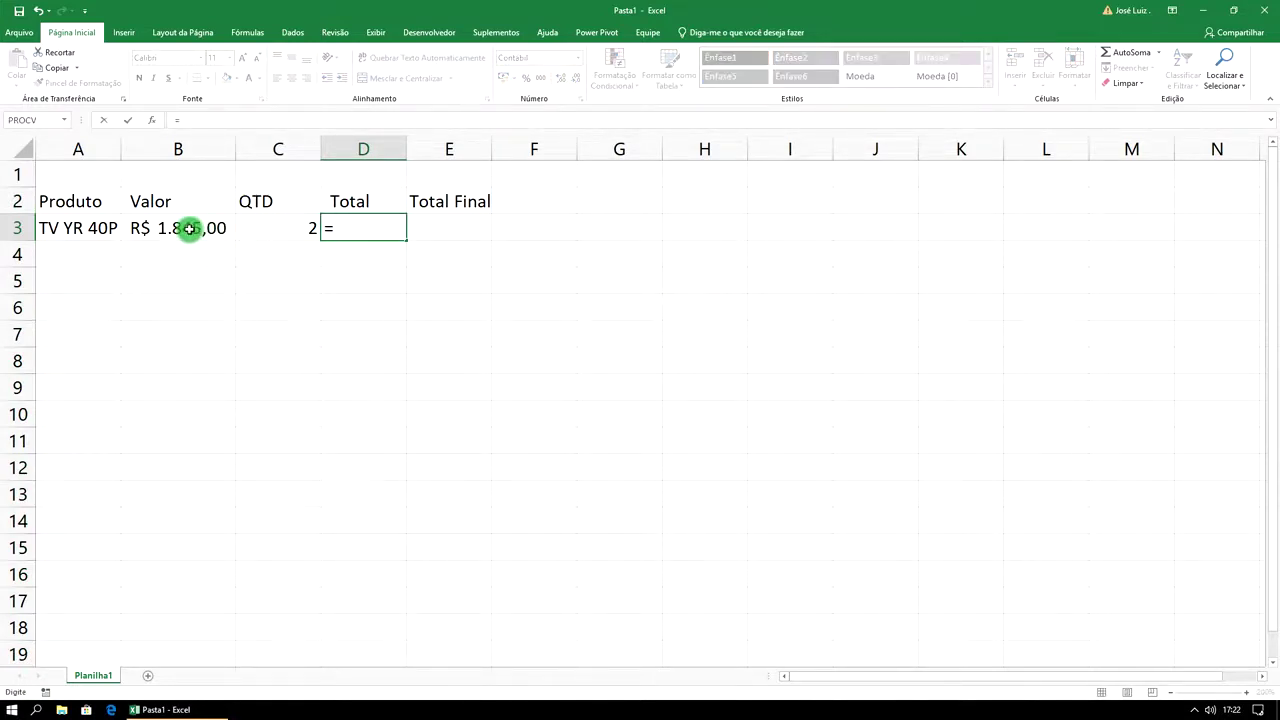
# - Complete D3 as =C3*B3, giving a Total of R$ 3.690,00
pyautogui.click(288, 228)
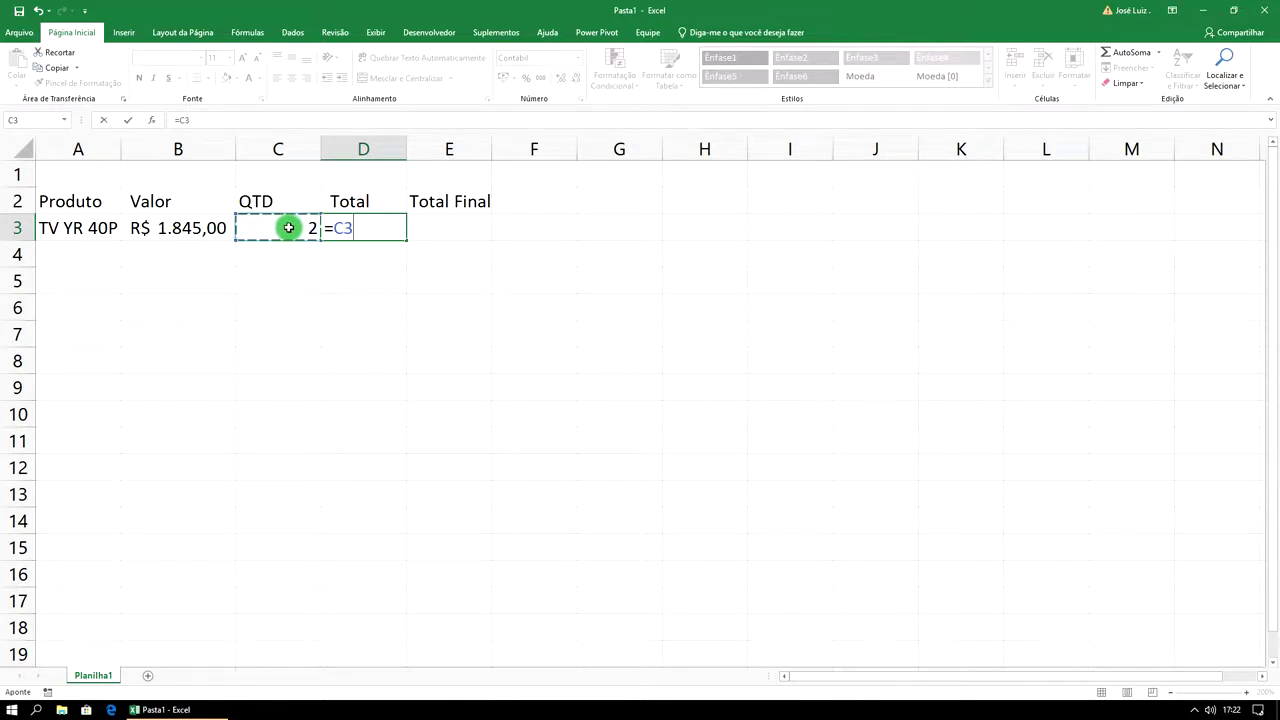
pyautogui.write('*')
pyautogui.click(192, 228)
pyautogui.press('Return')
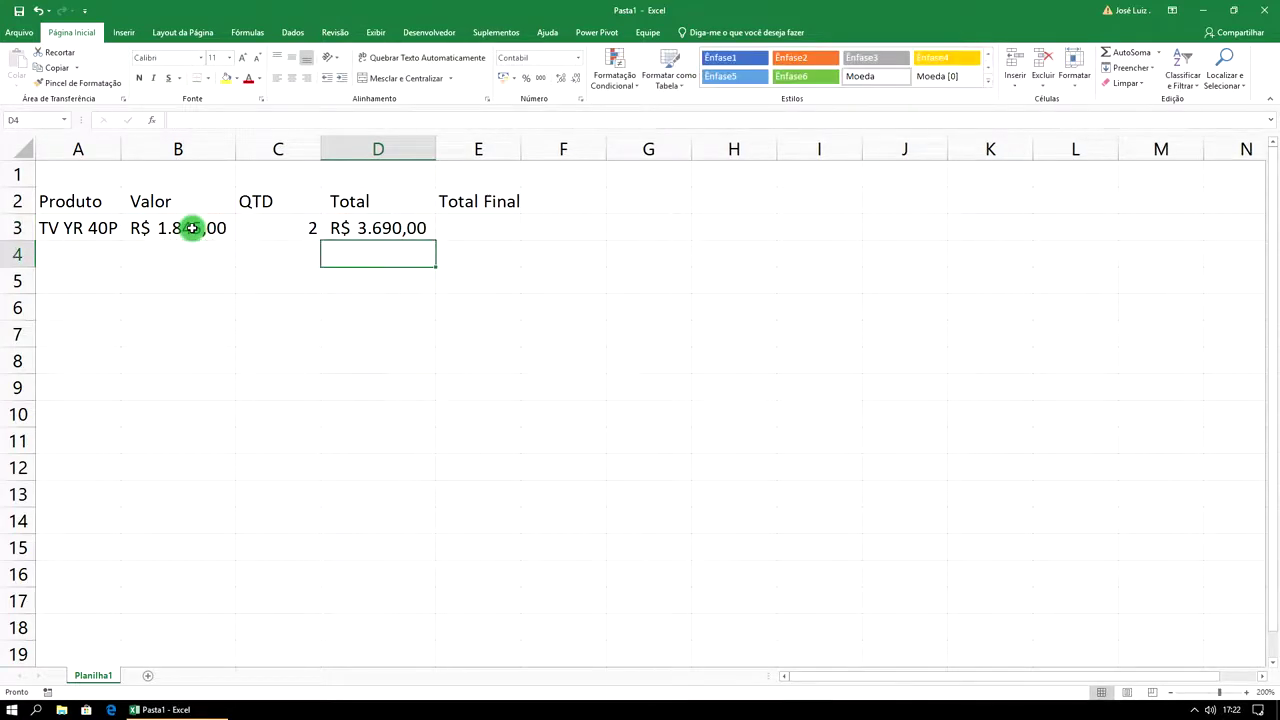
pyautogui.press('Up')
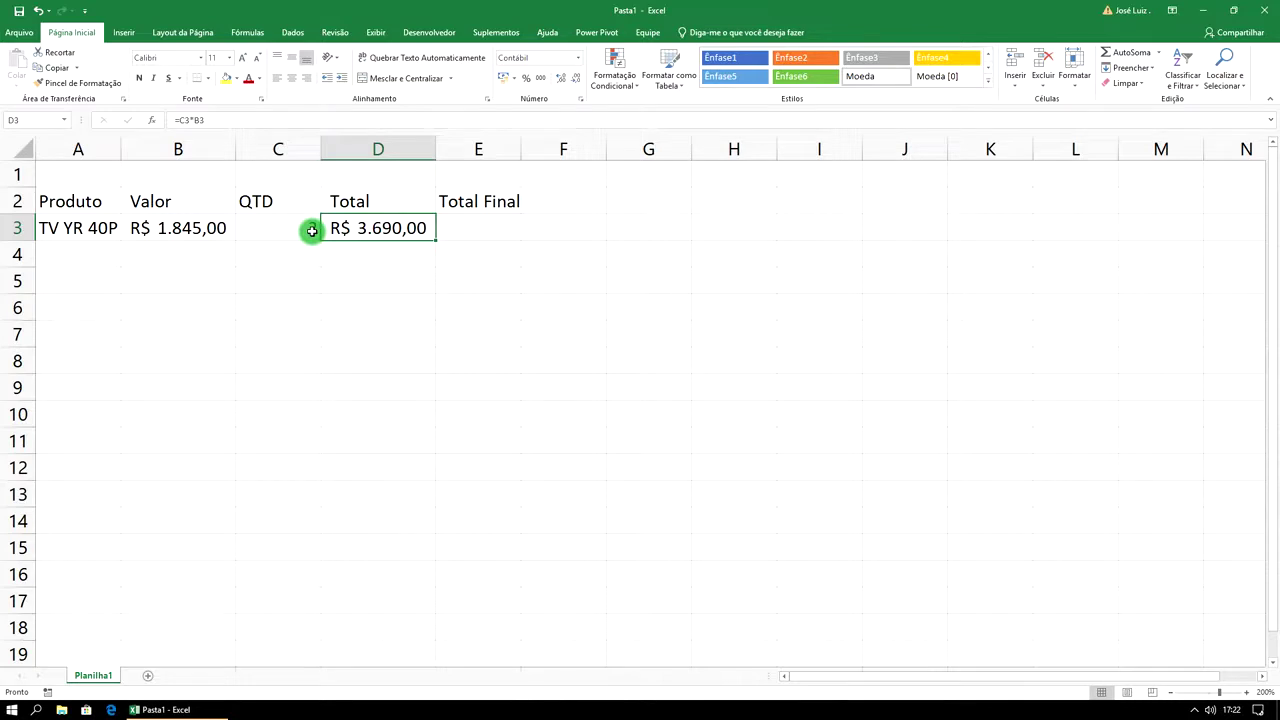
# - Change the TV quantity in C3 to 3 and begin typing 'Fogão TJH' in A4
pyautogui.click(312, 231)
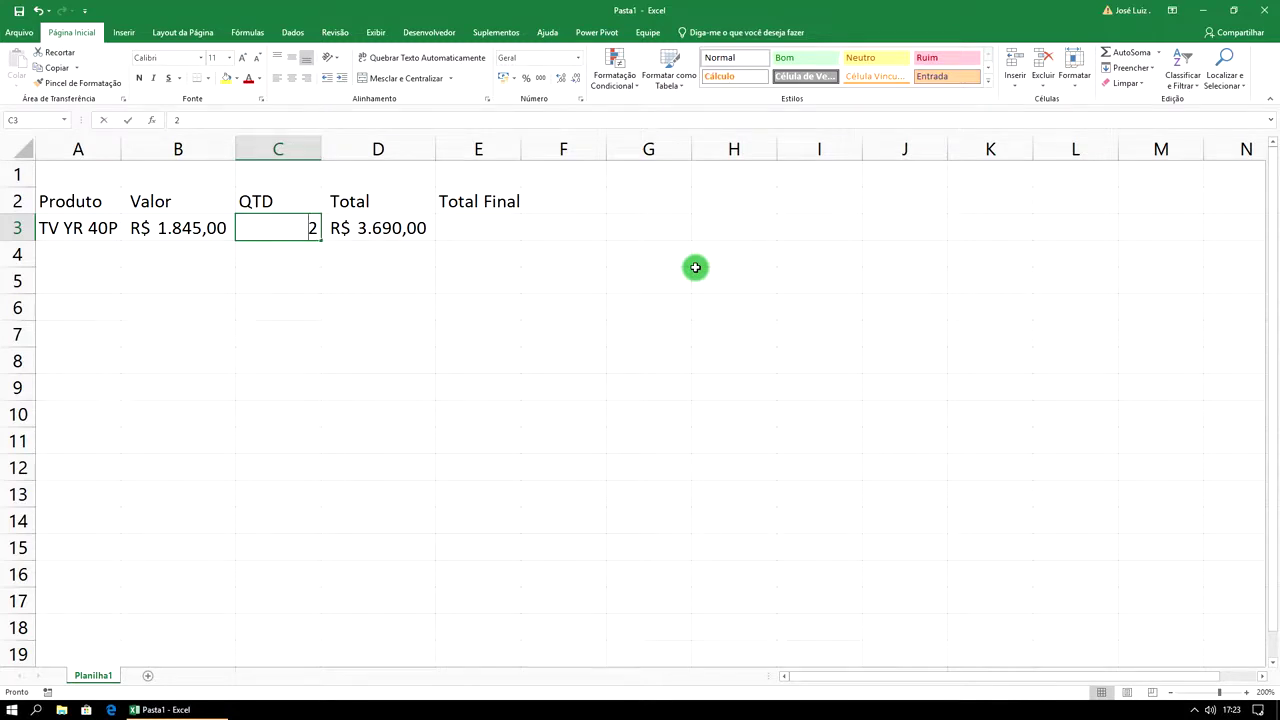
pyautogui.write('3')
pyautogui.press('Return')
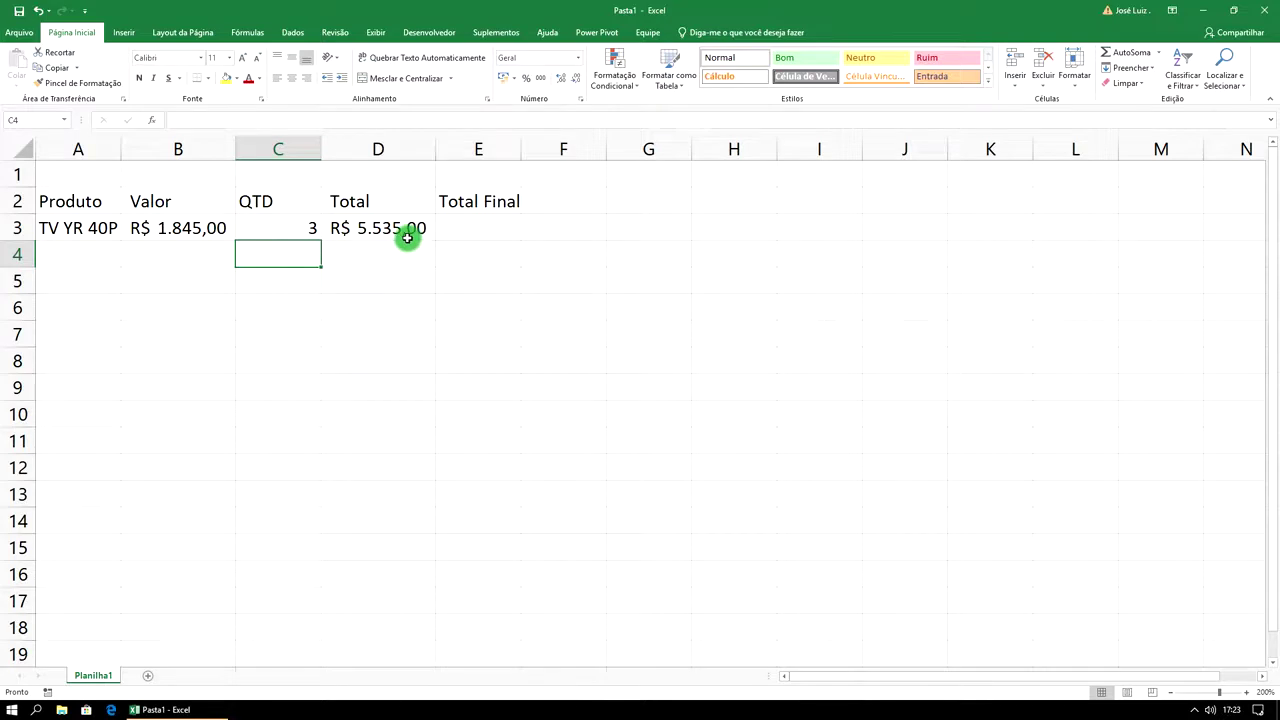
pyautogui.click(105, 248)
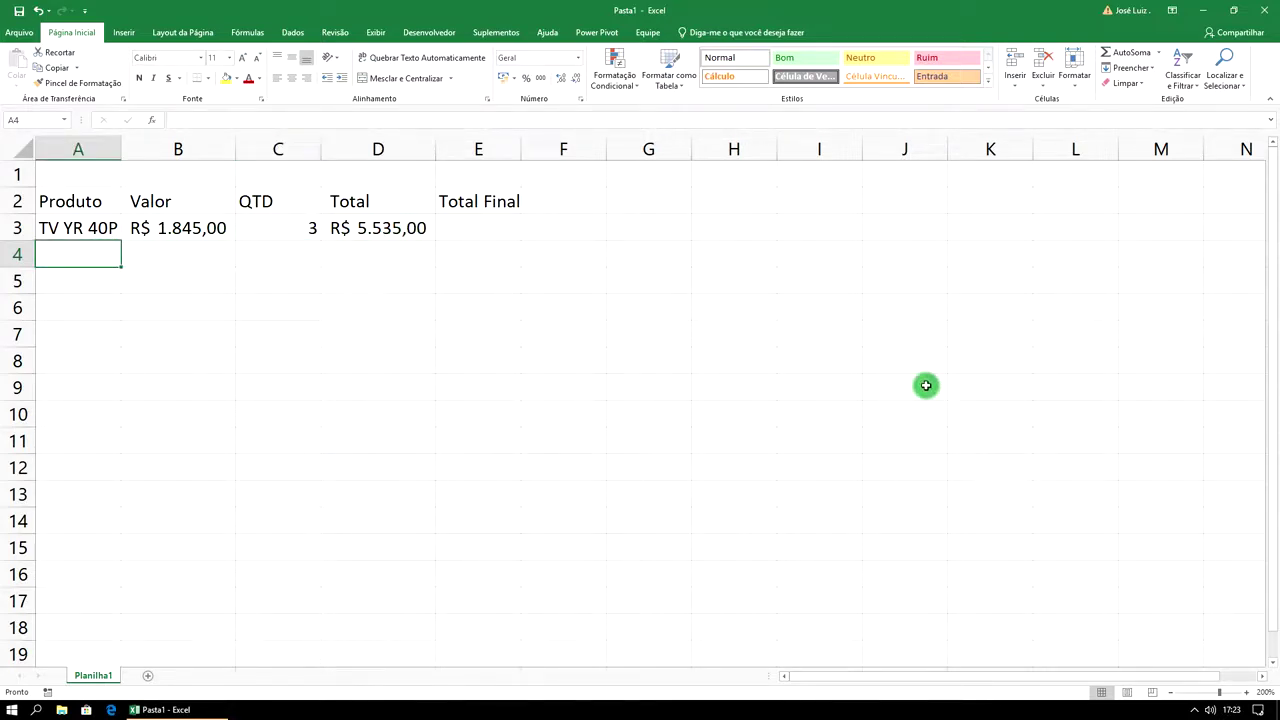
pyautogui.write('Fogão TJ')
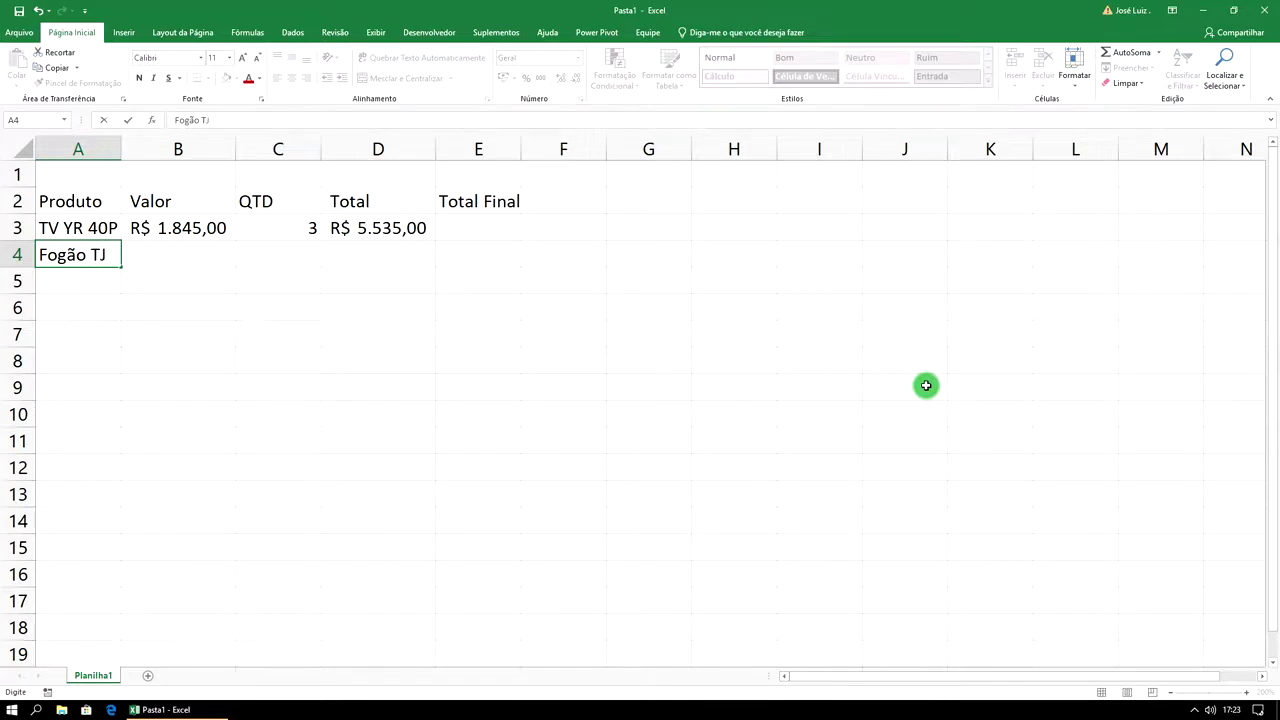
pyautogui.write('H')
# - Enter price 985,36 and quantity 2 for Fogão TJH in B4 and C4
pyautogui.press('Tab')
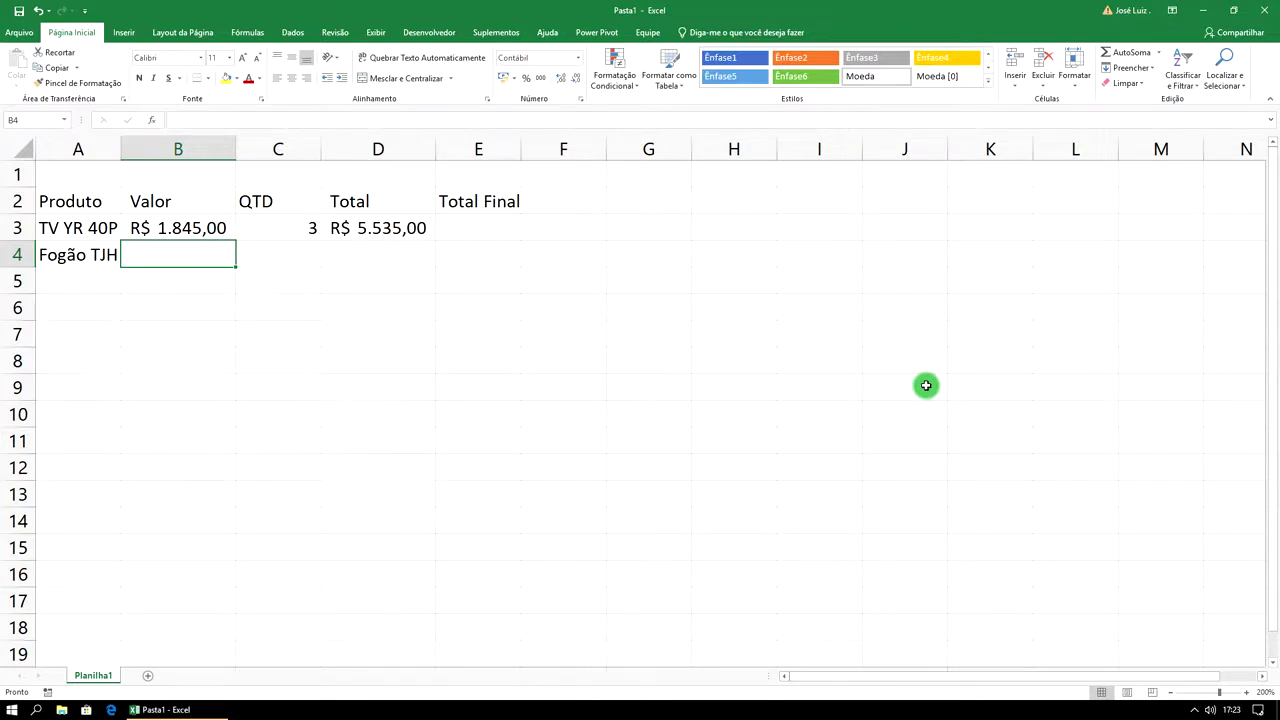
pyautogui.write('985')
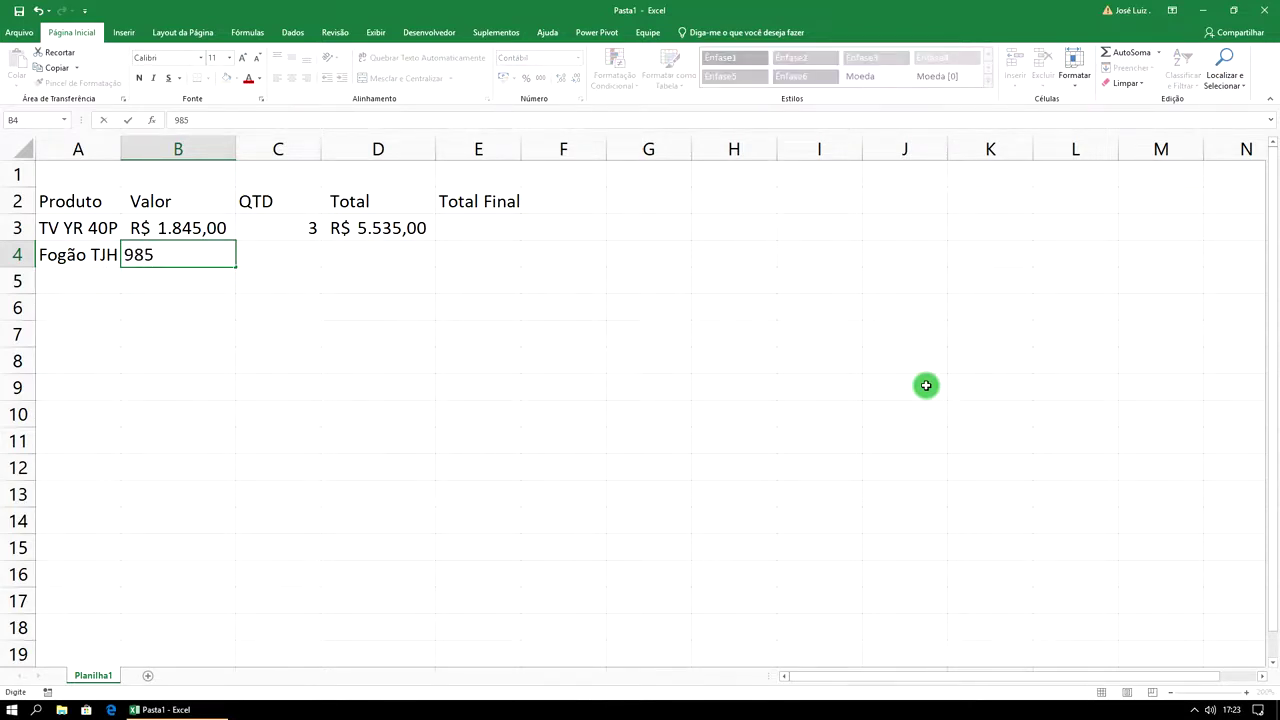
pyautogui.write(',36')
pyautogui.press('Tab')
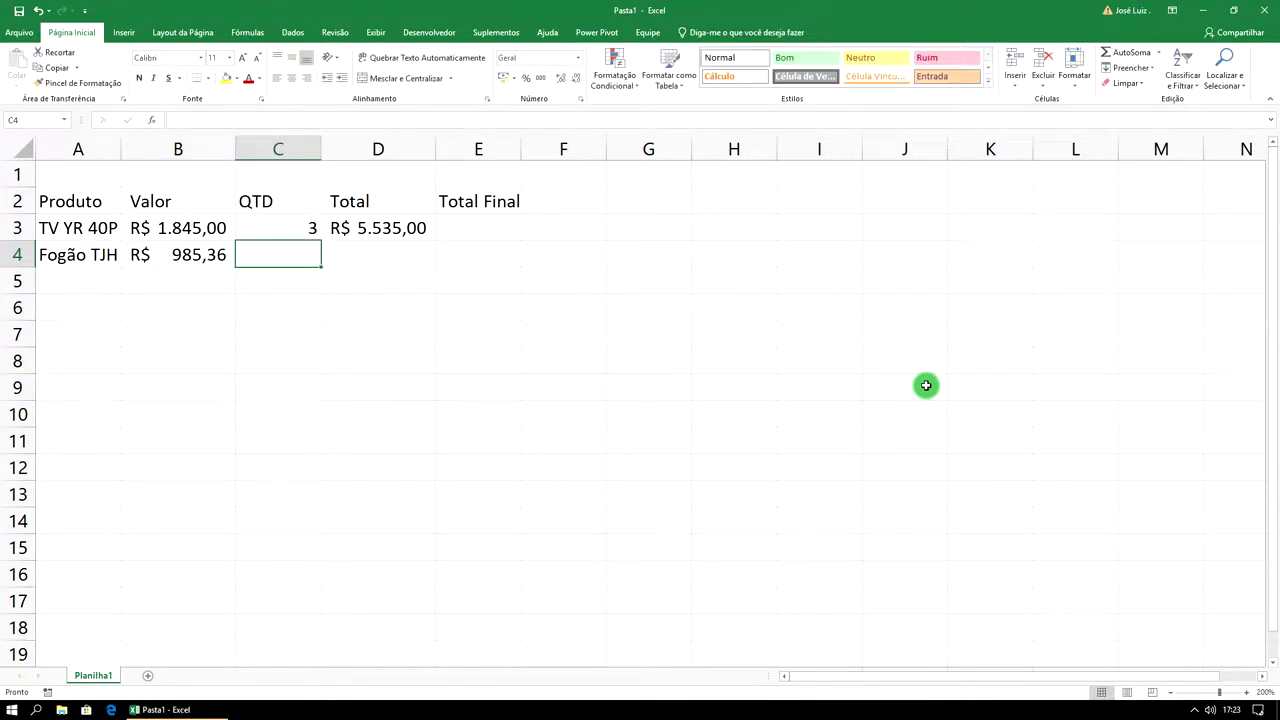
pyautogui.press('Left')
pyautogui.press('Right')
pyautogui.write('2')
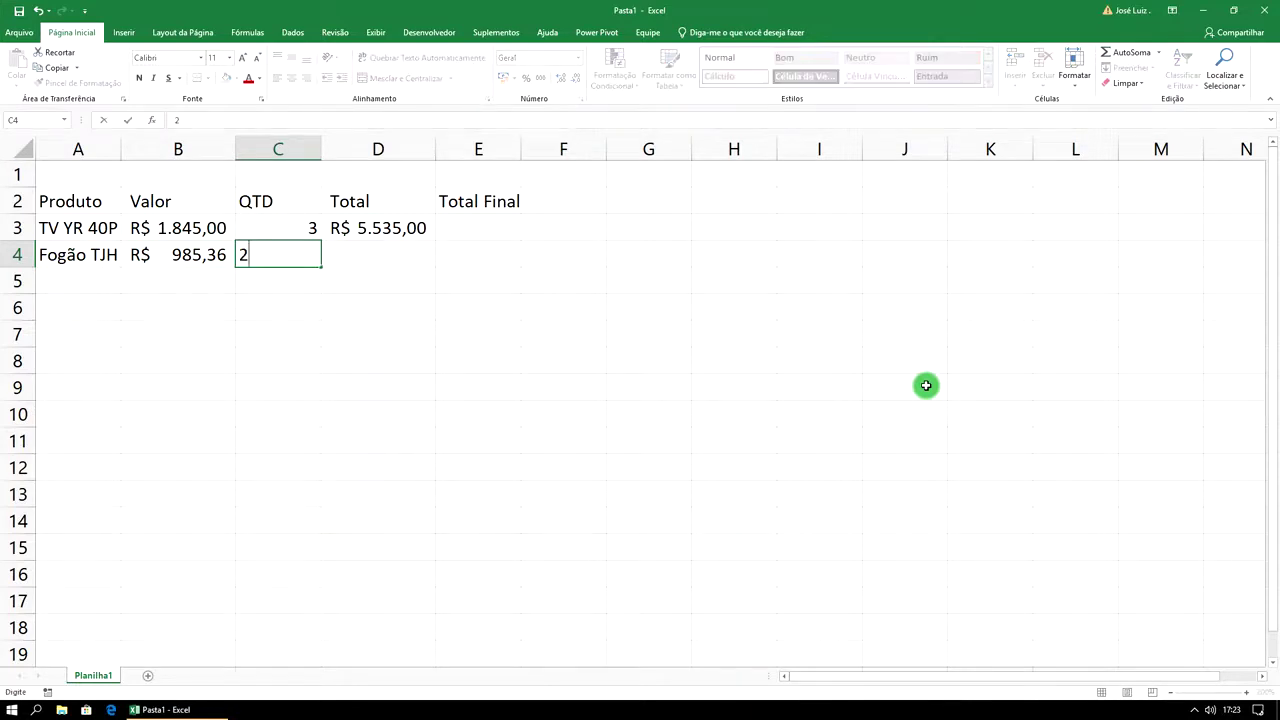
pyautogui.press('Tab')
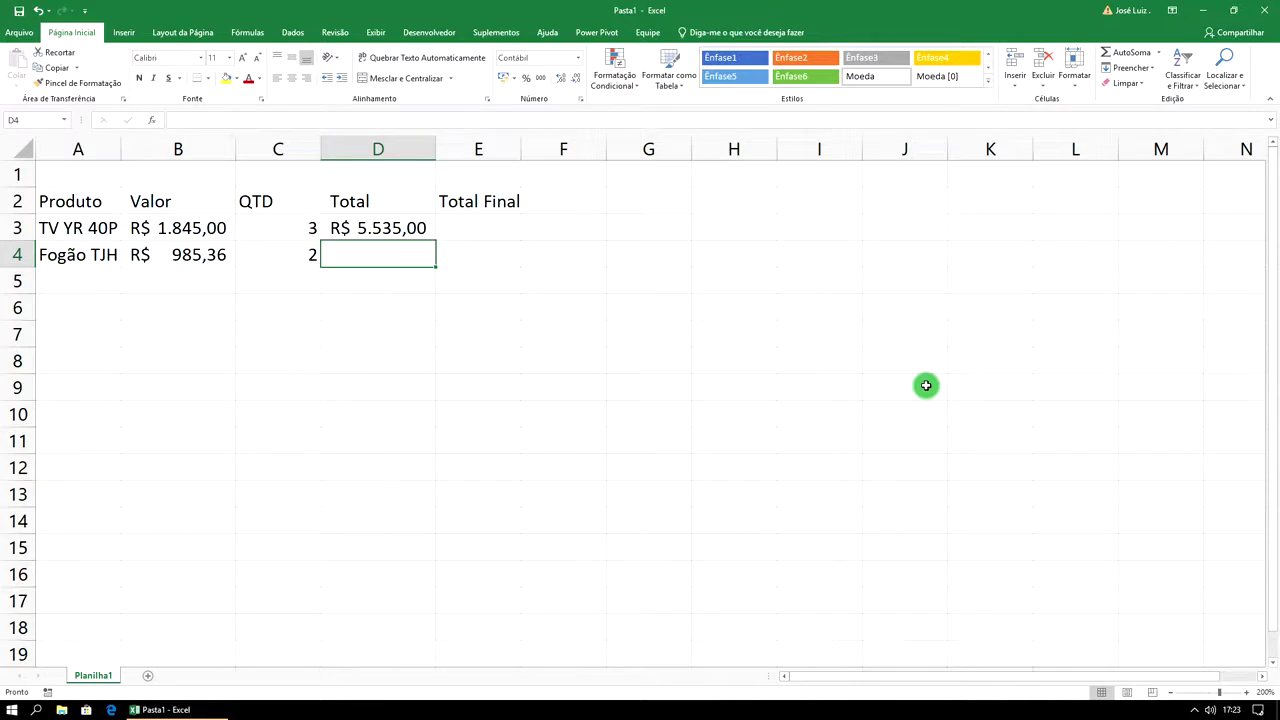
# - Enter =C4*B4 in D4, giving a Total of R$ 1.970,72
pyautogui.write('=')
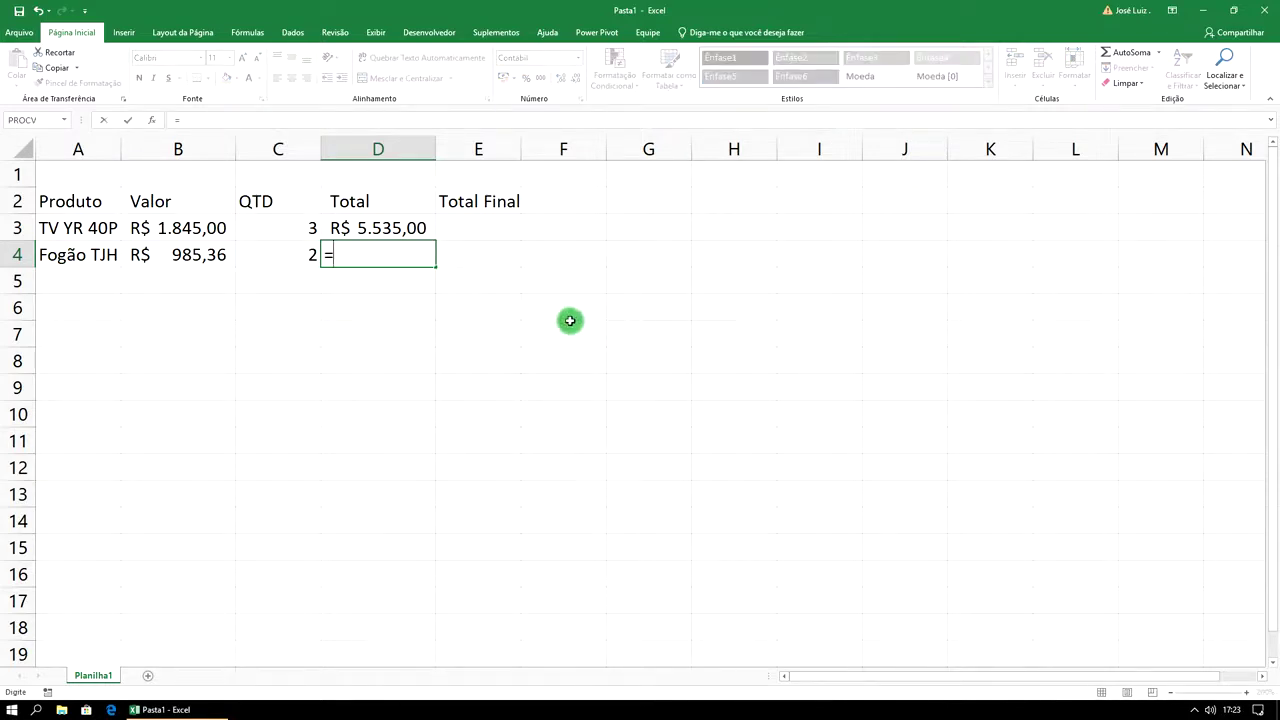
pyautogui.click(278, 251)
pyautogui.write('*')
pyautogui.click(206, 257)
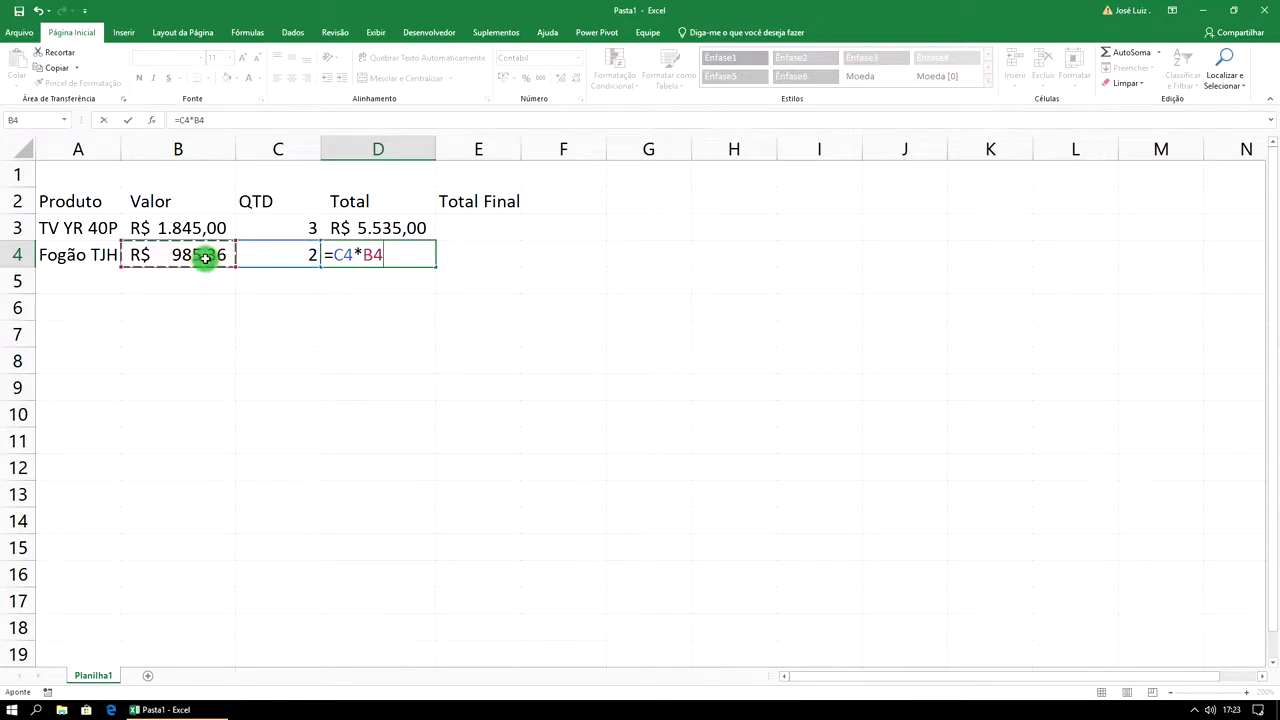
pyautogui.press('Return')
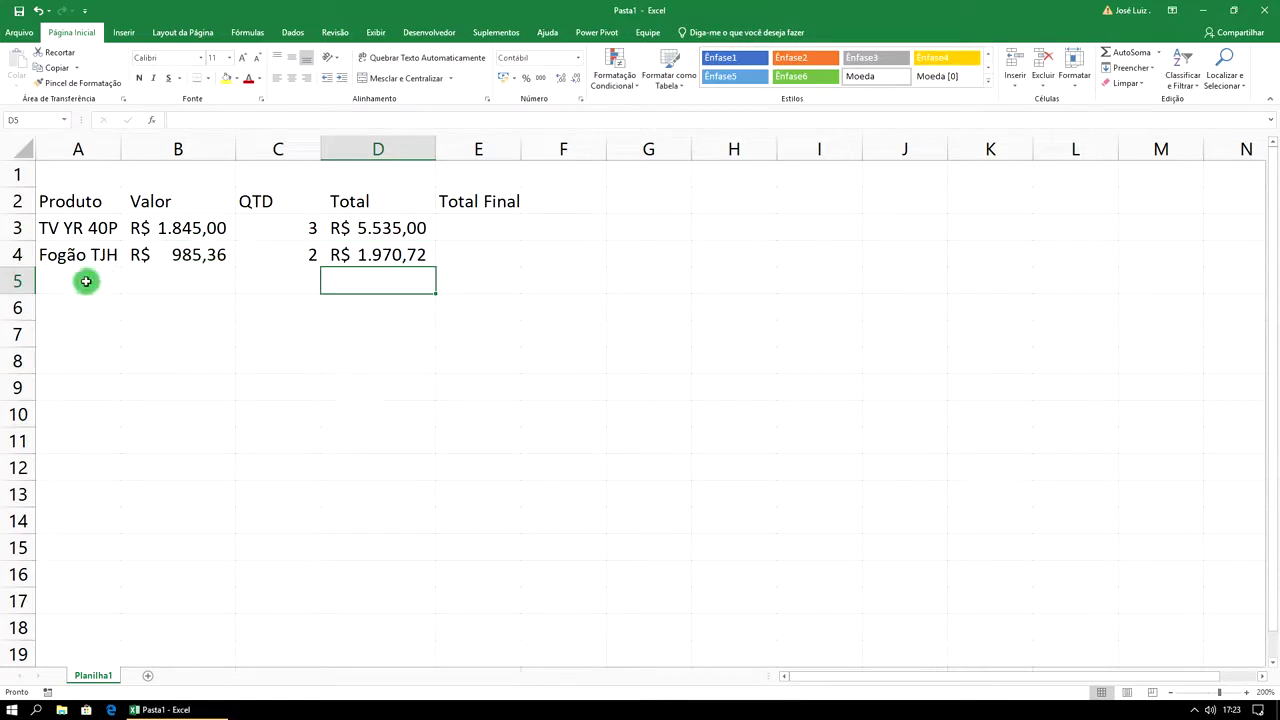
pyautogui.click(90, 281)
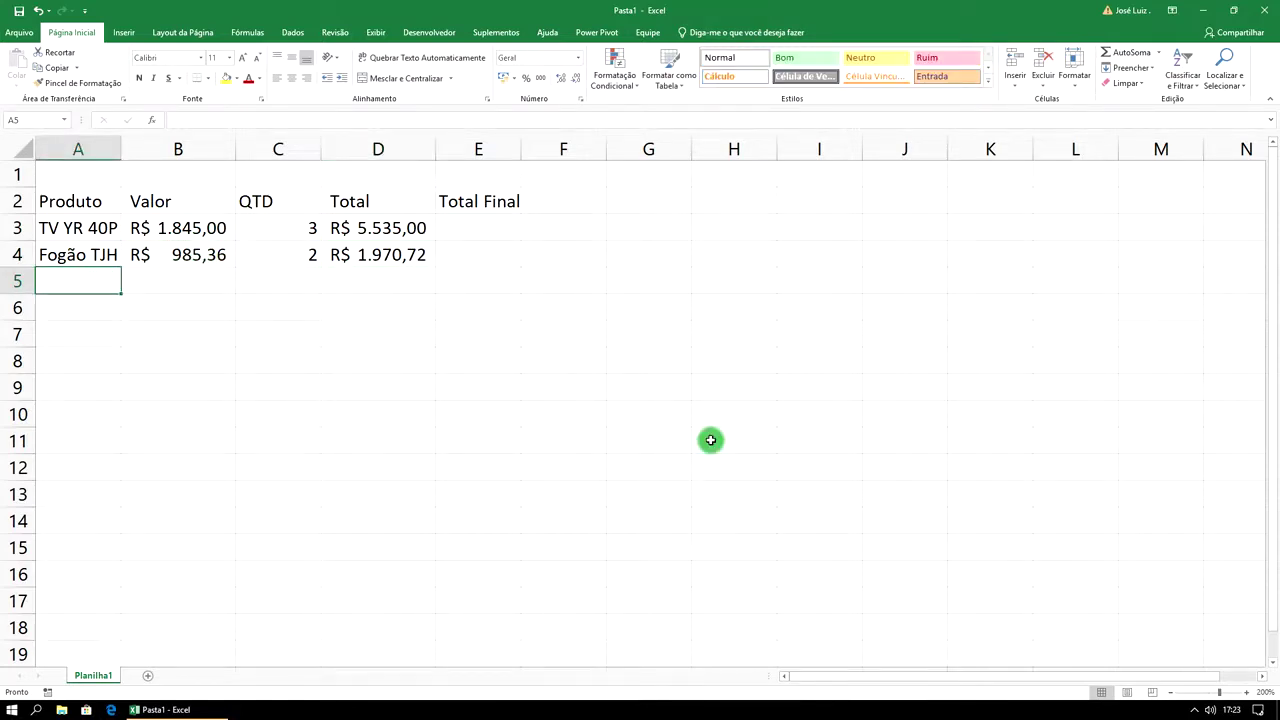
# - Add Celular Open priced 658 with quantity 4 in row 5, autofitting column A
pyautogui.write('Celular ')
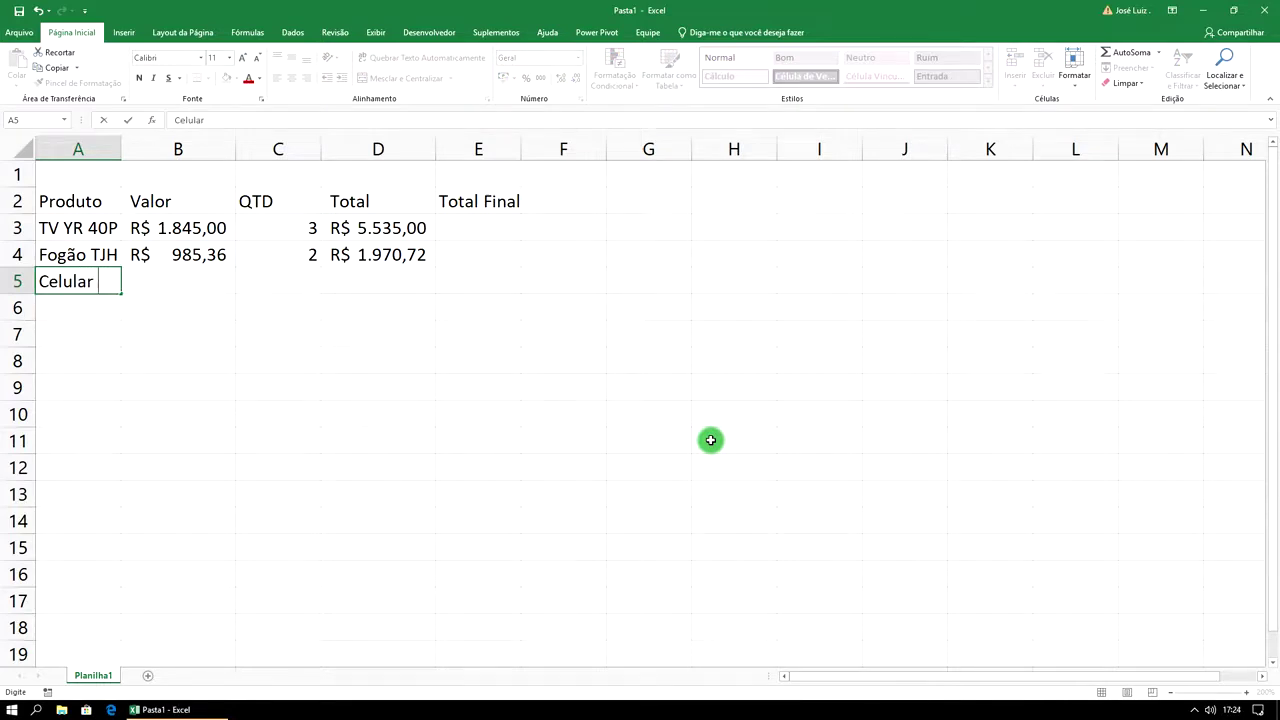
pyautogui.write('Open')
pyautogui.doubleClick(120, 148)
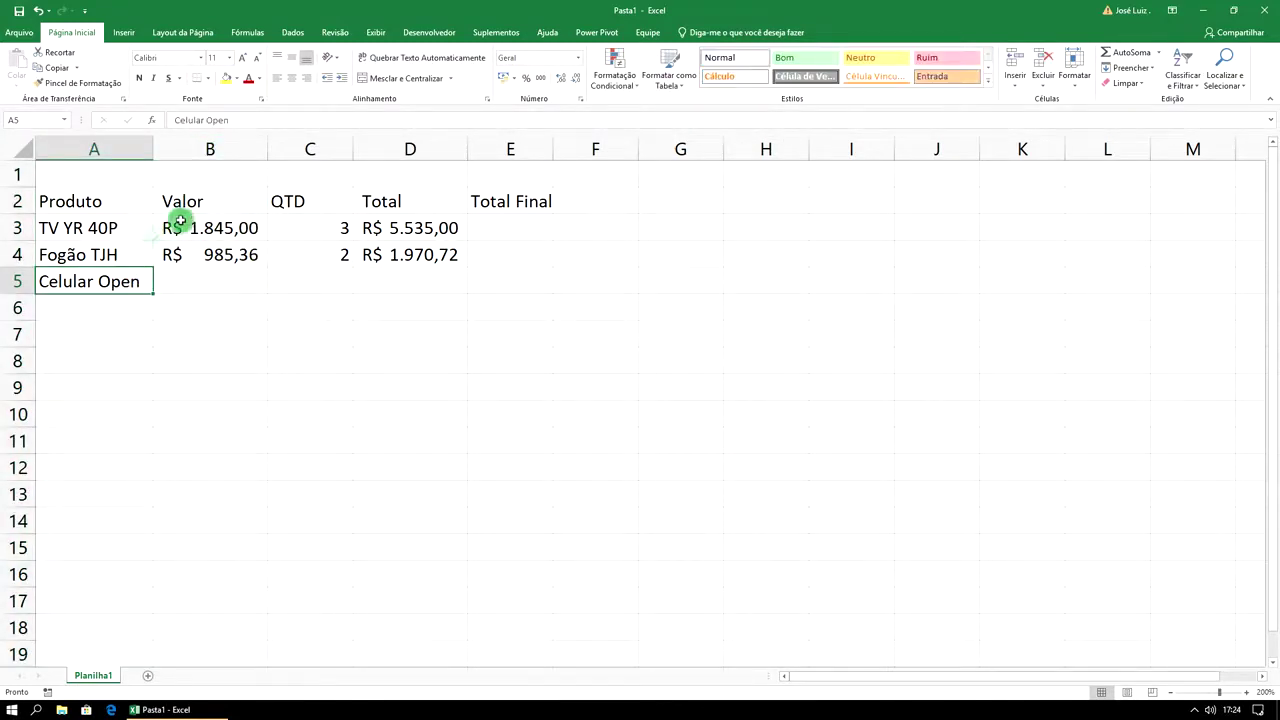
pyautogui.click(205, 286)
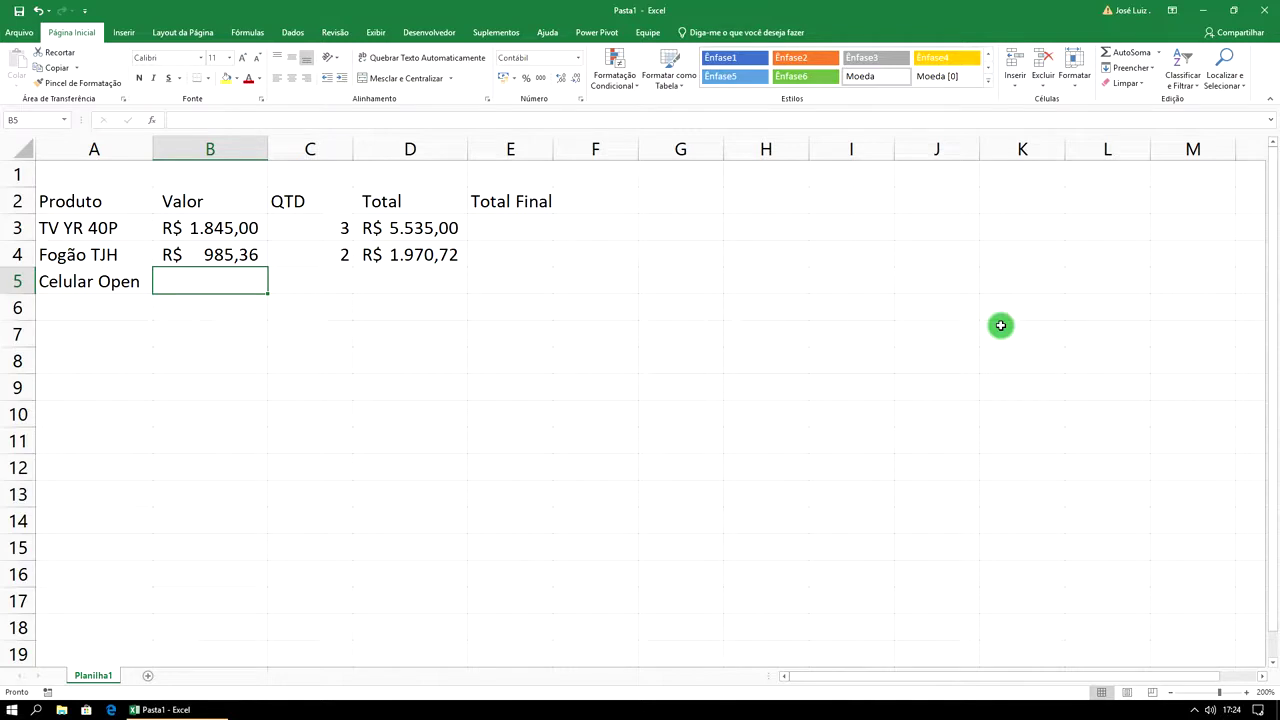
pyautogui.write('6')
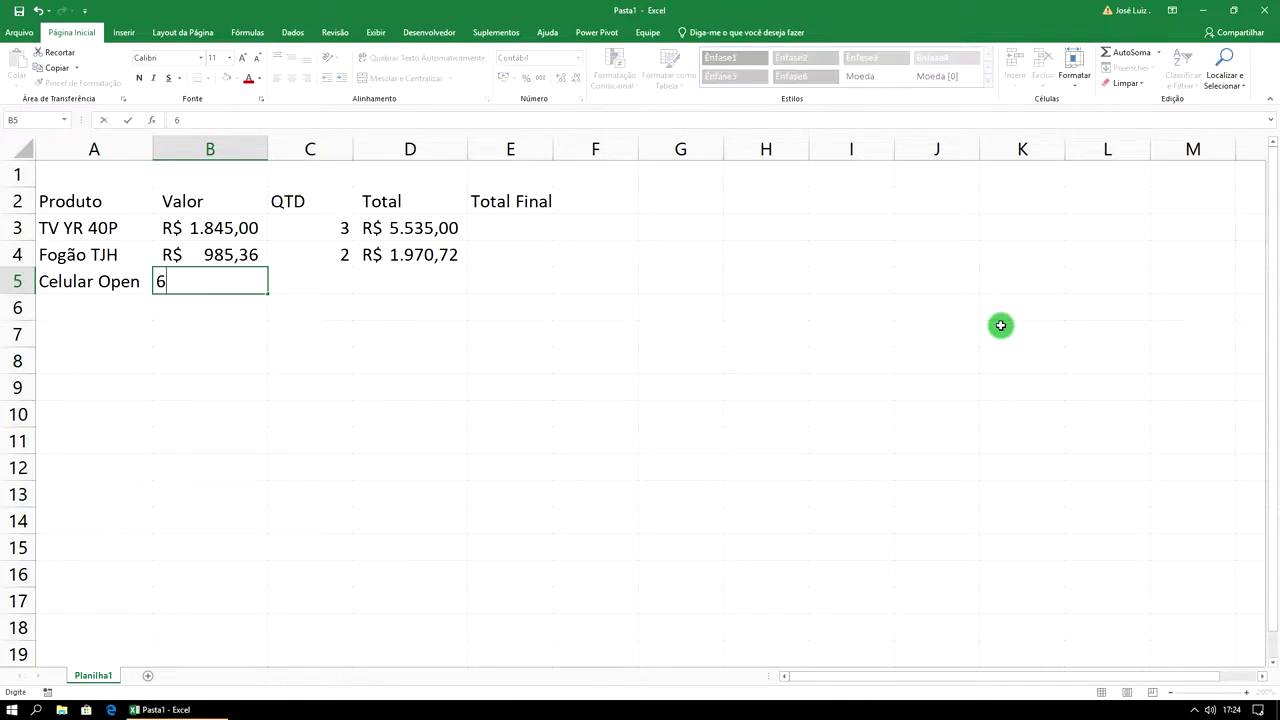
pyautogui.write('58')
pyautogui.click(334, 286)
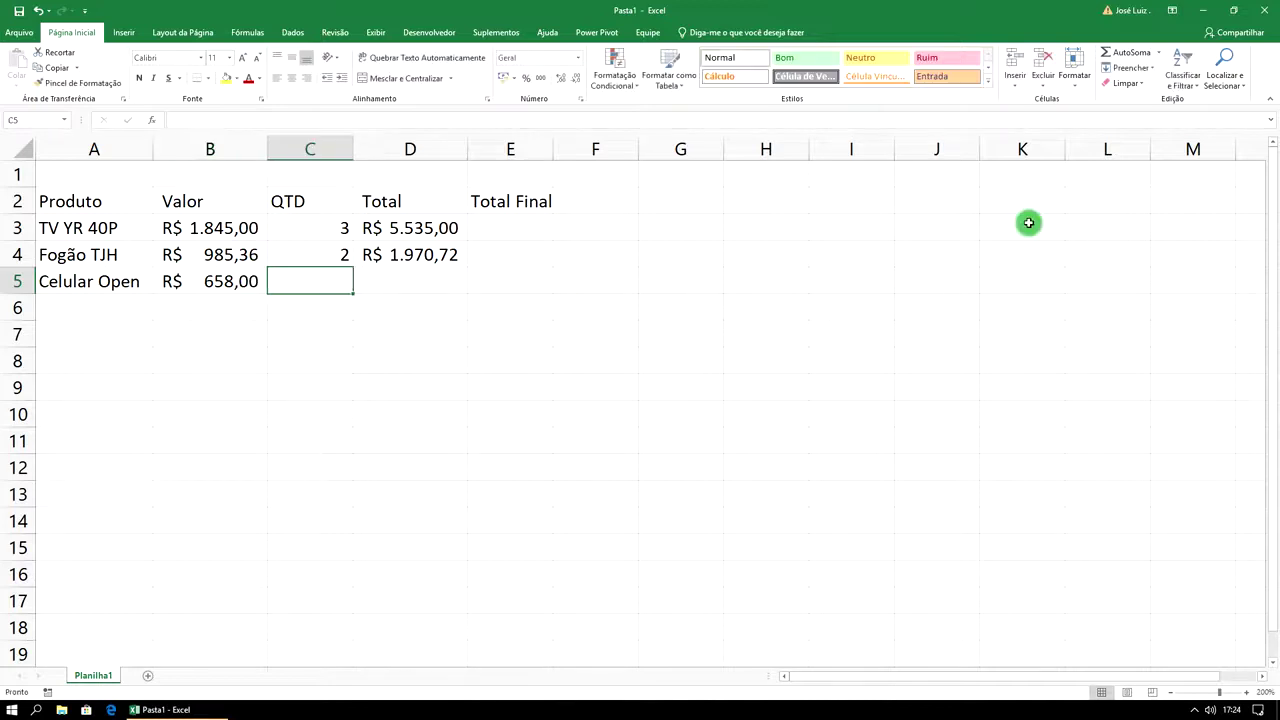
pyautogui.write('4')
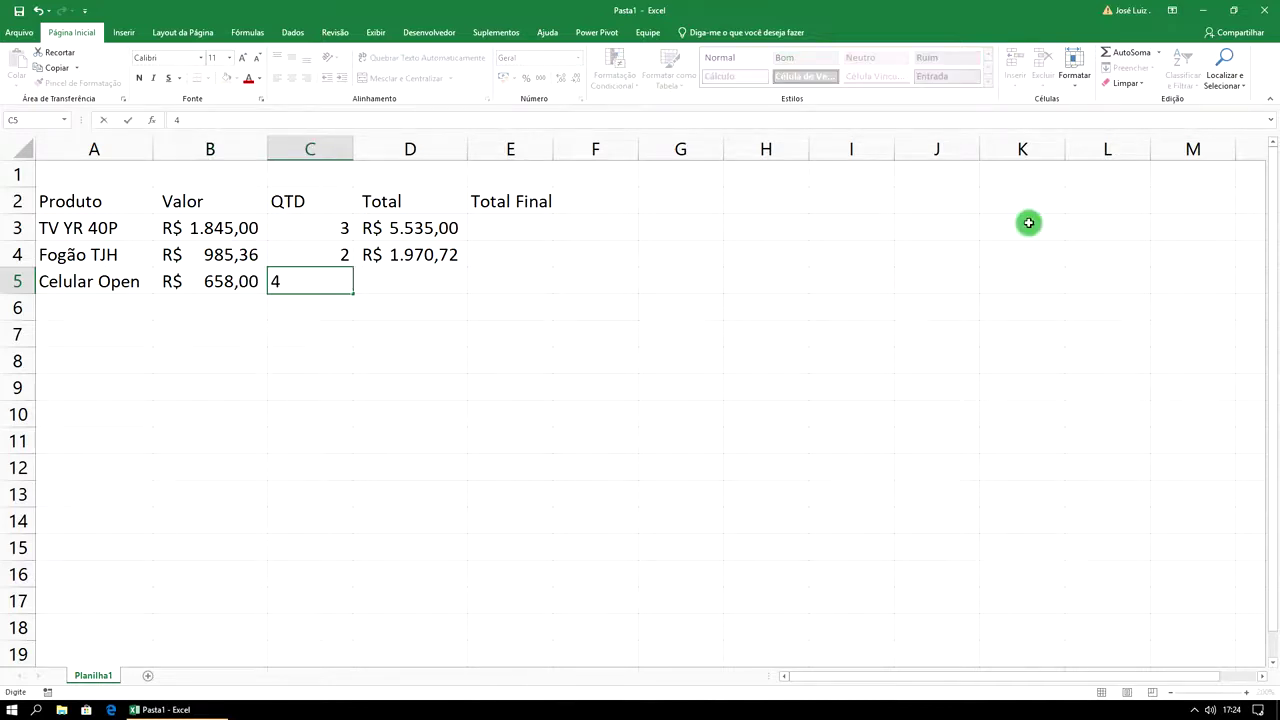
pyautogui.click(424, 279)
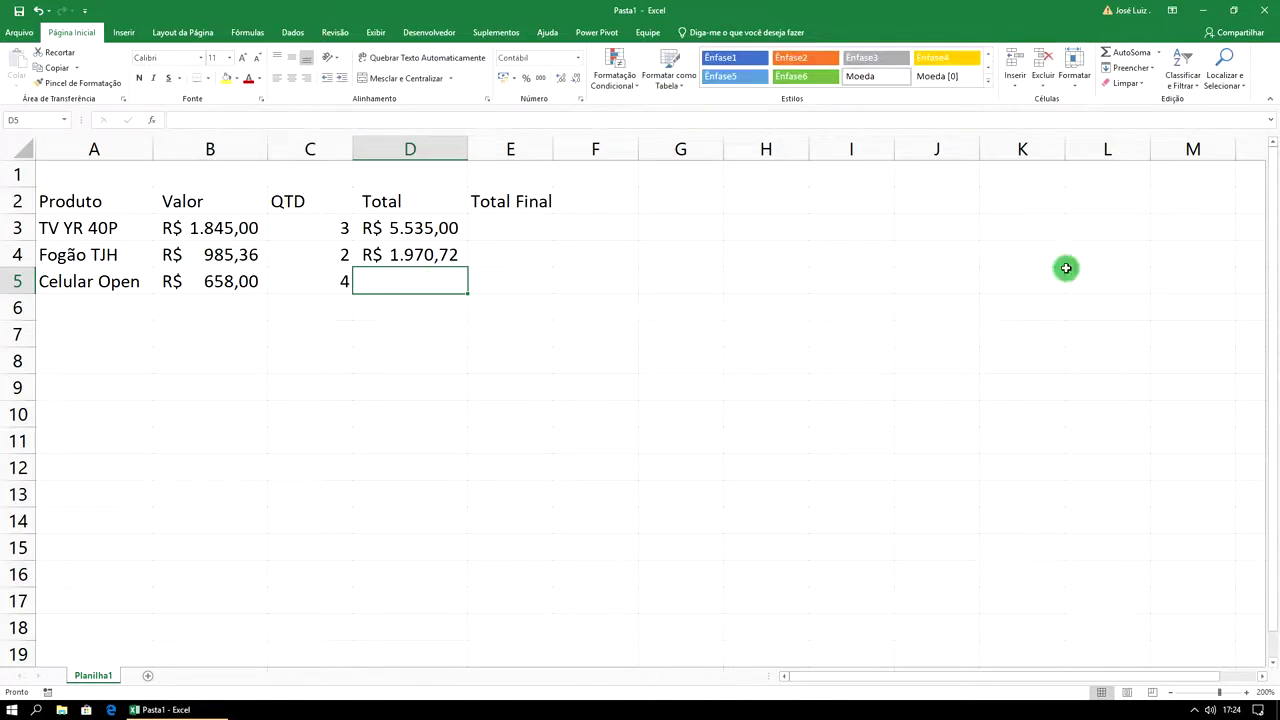
# - Enter =C5*B5 in D5, giving a Total of R$ 2.632,00
pyautogui.write('=')
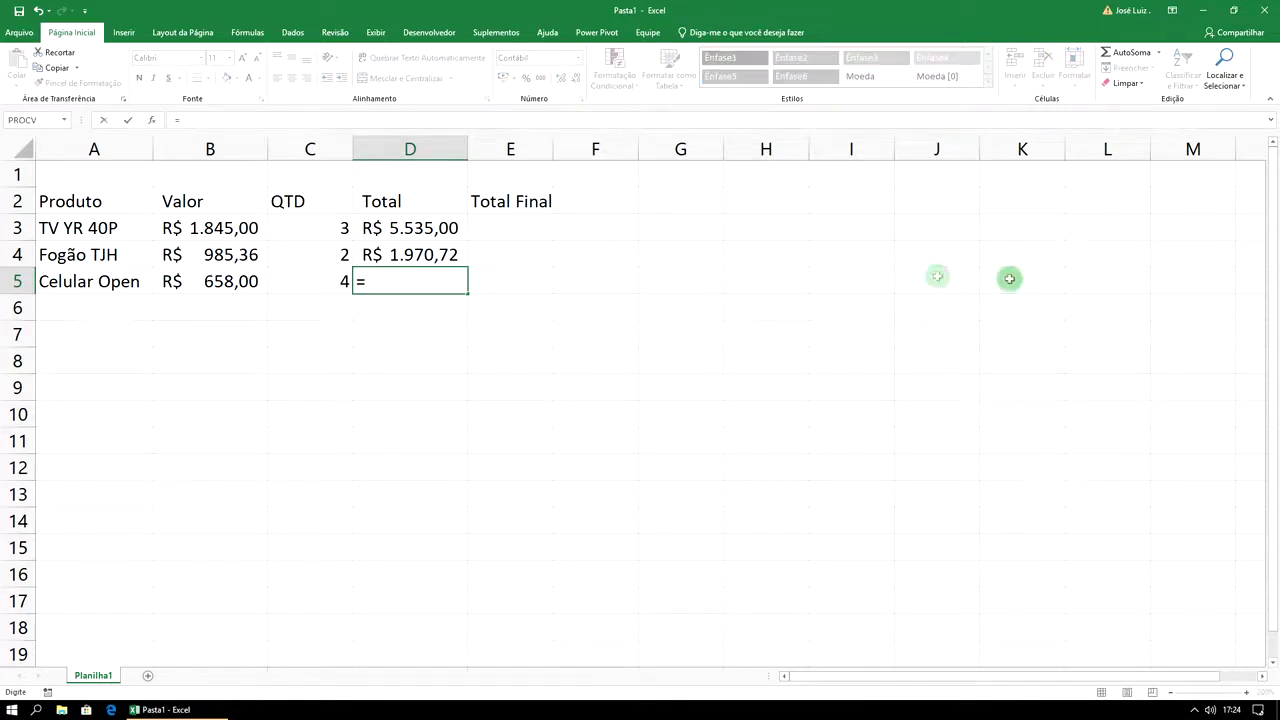
pyautogui.click(334, 280)
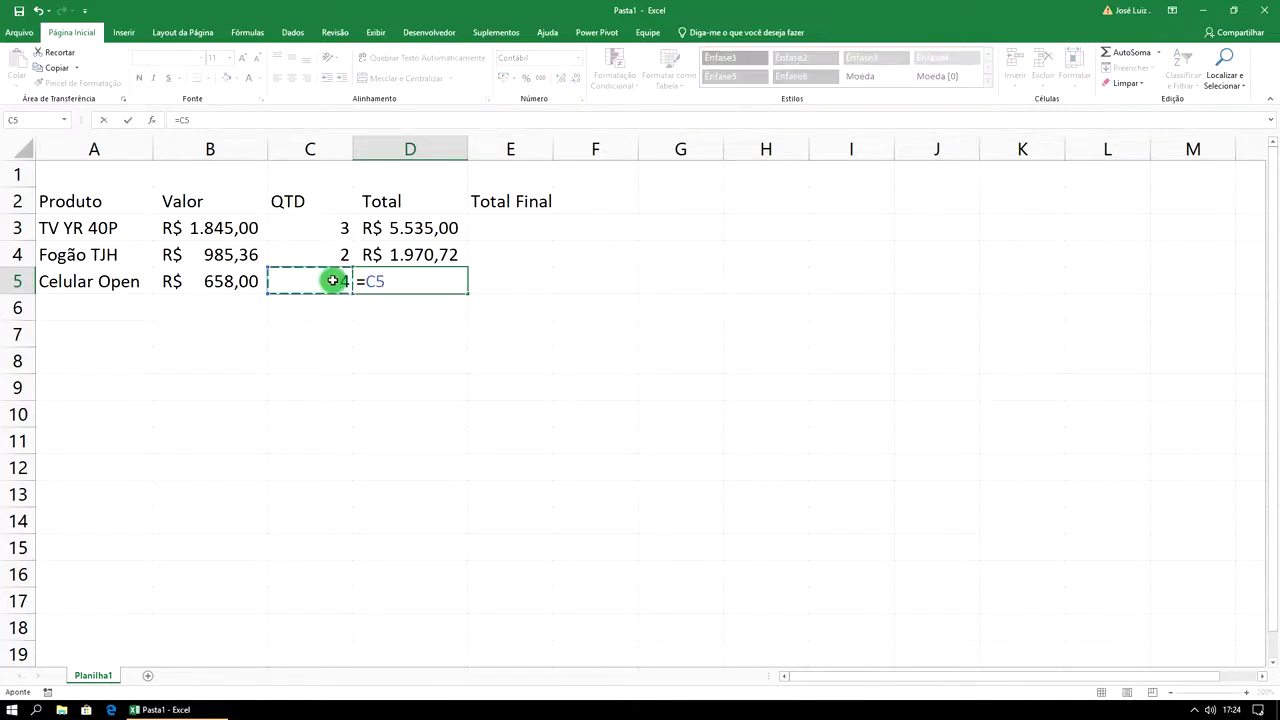
pyautogui.write('*')
pyautogui.click(246, 281)
pyautogui.press('Return')
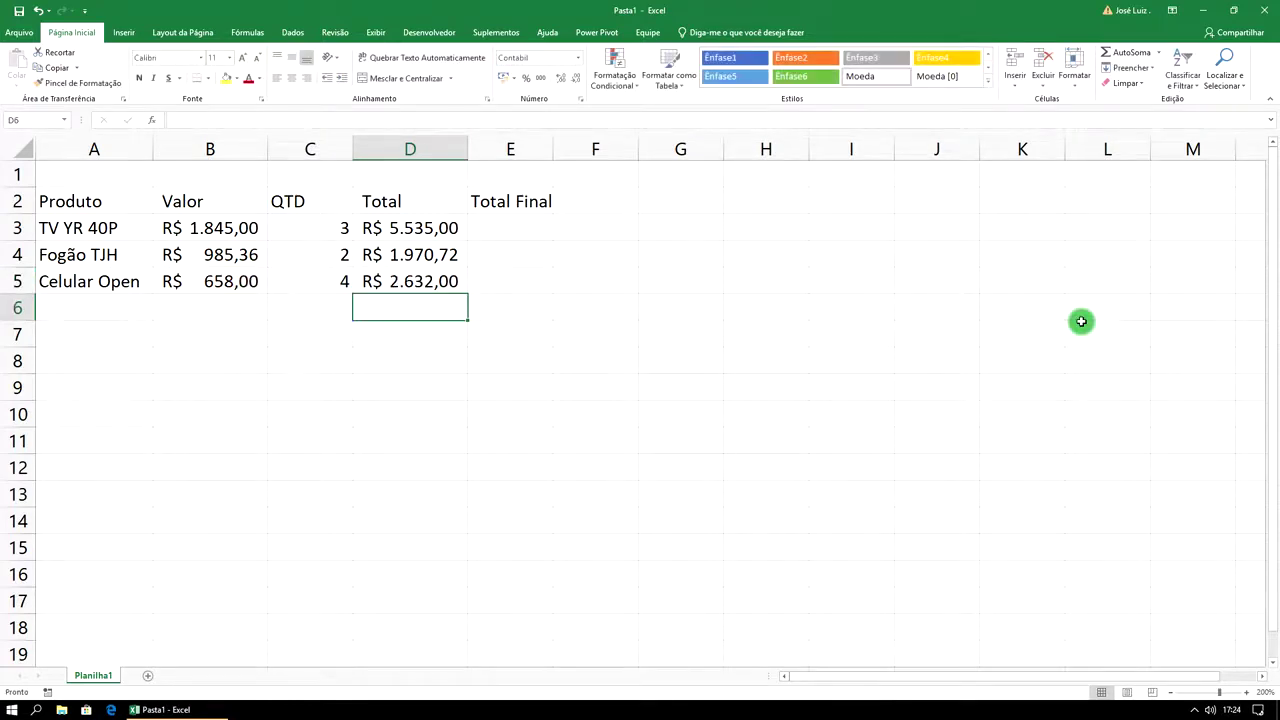
pyautogui.click(510, 230)
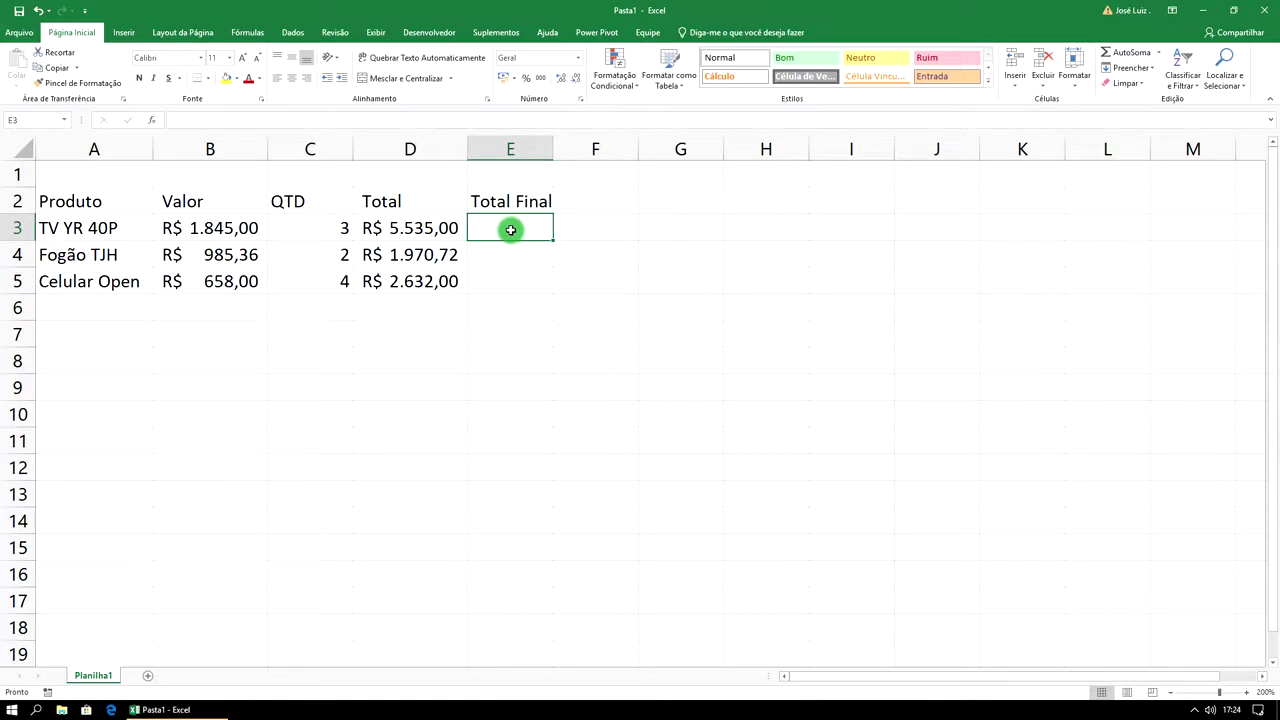
# - Build =D3+D4+D5 in E3, fixing a mistyped operator, for R$ 10.137,72
pyautogui.write('=')
pyautogui.click(430, 229)
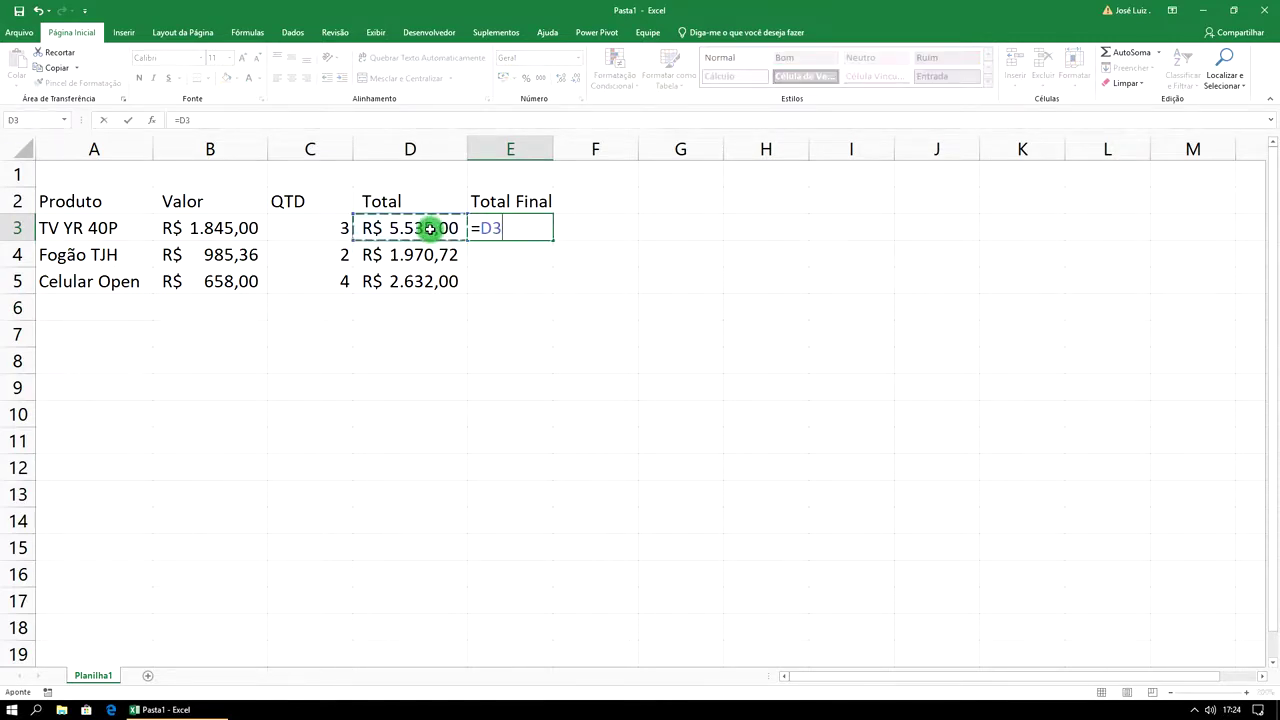
pyautogui.write('*')
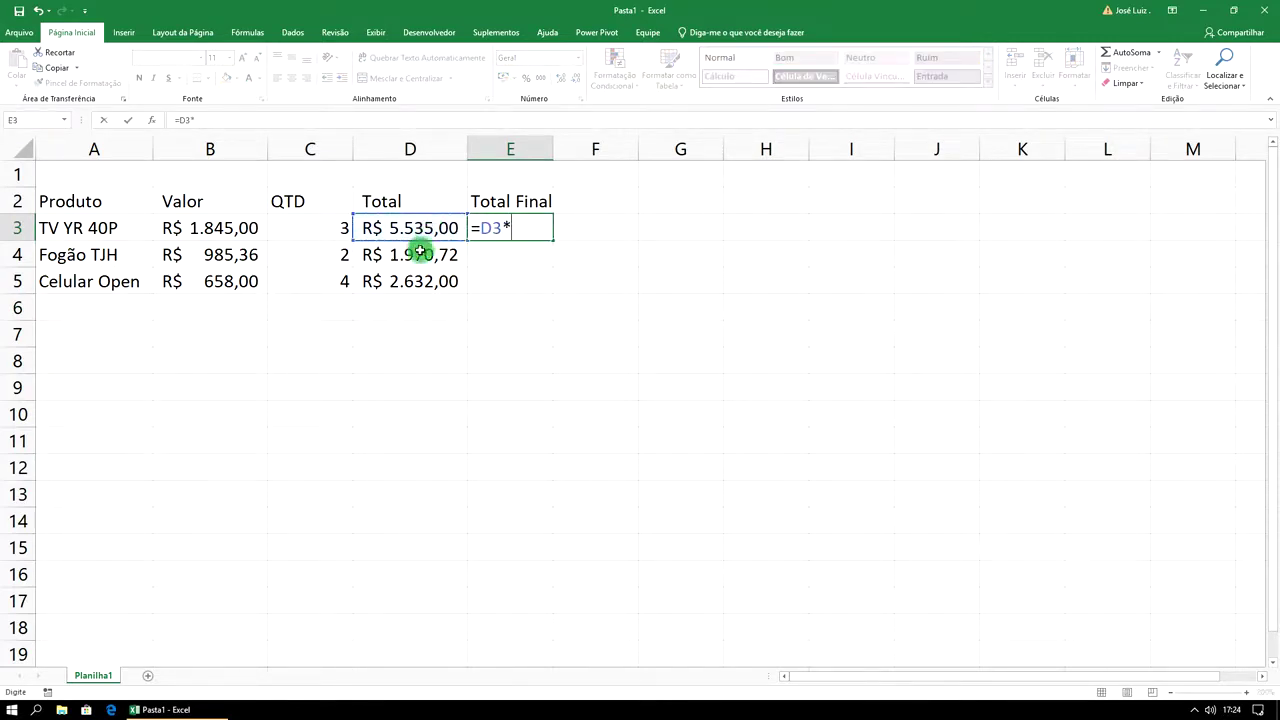
pyautogui.click(421, 256)
pyautogui.write('*')
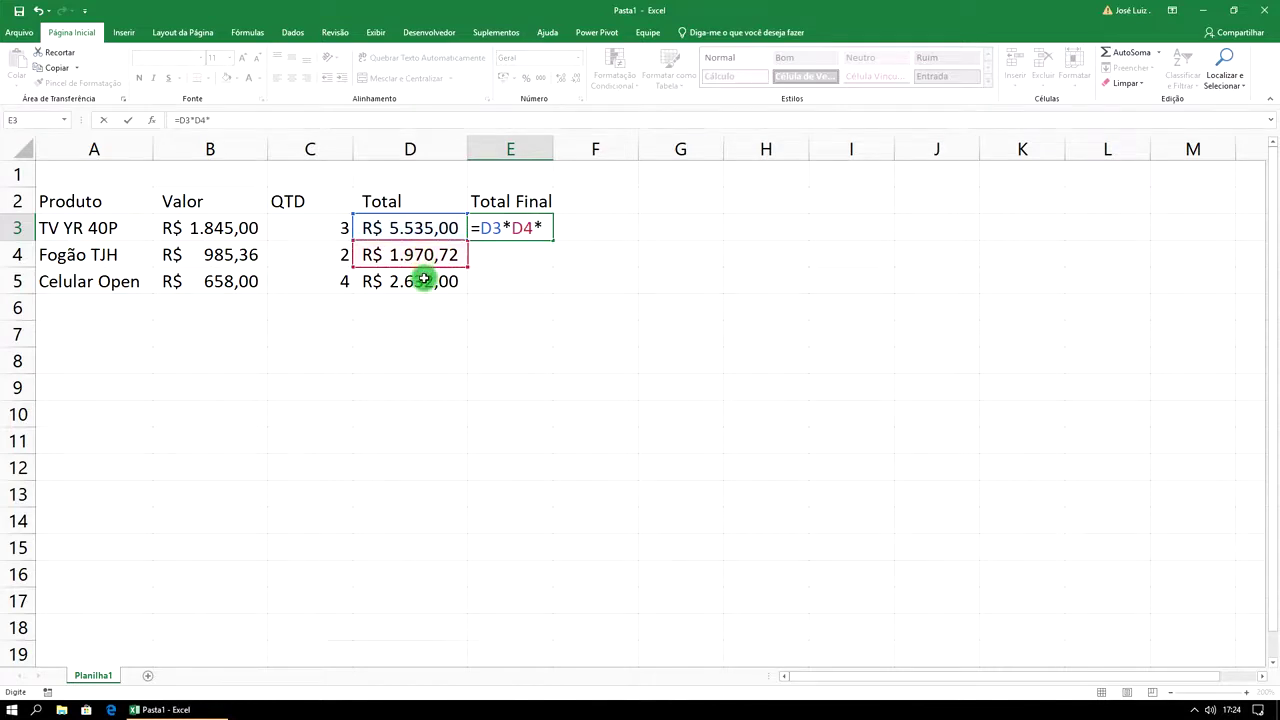
pyautogui.press('BackSpace')
pyautogui.press('BackSpace')
pyautogui.press('BackSpace')
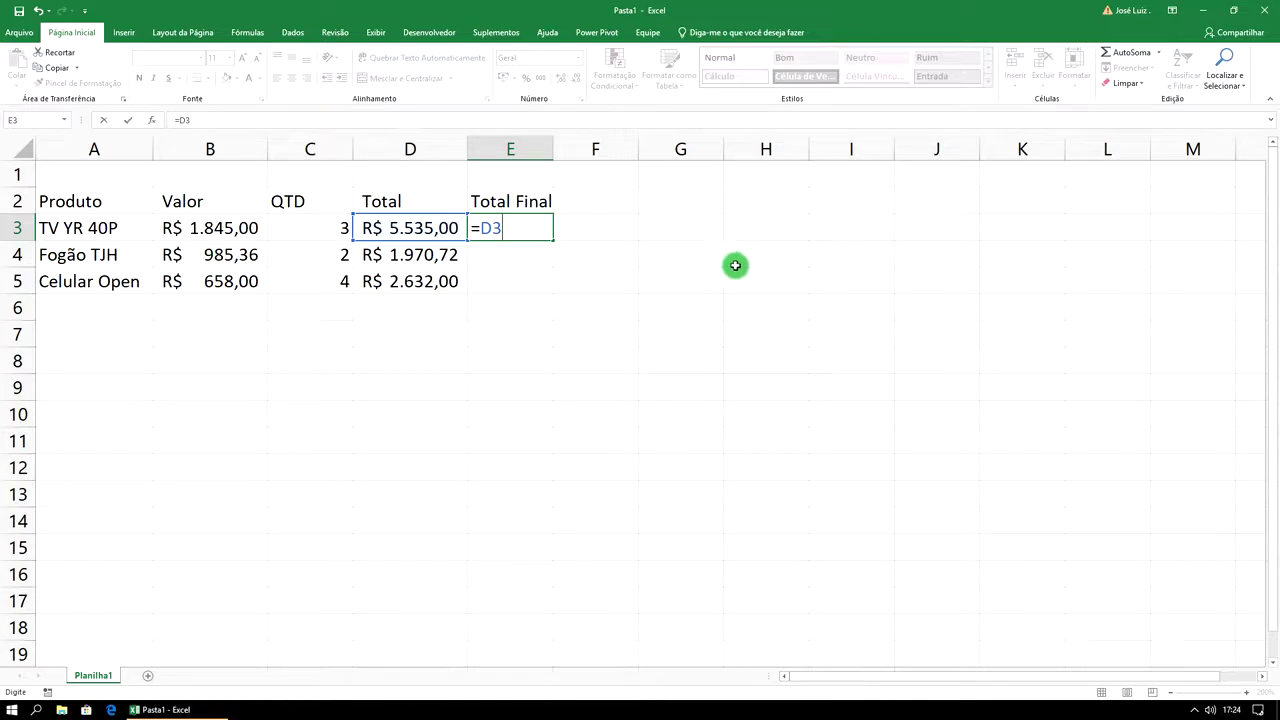
pyautogui.write('+')
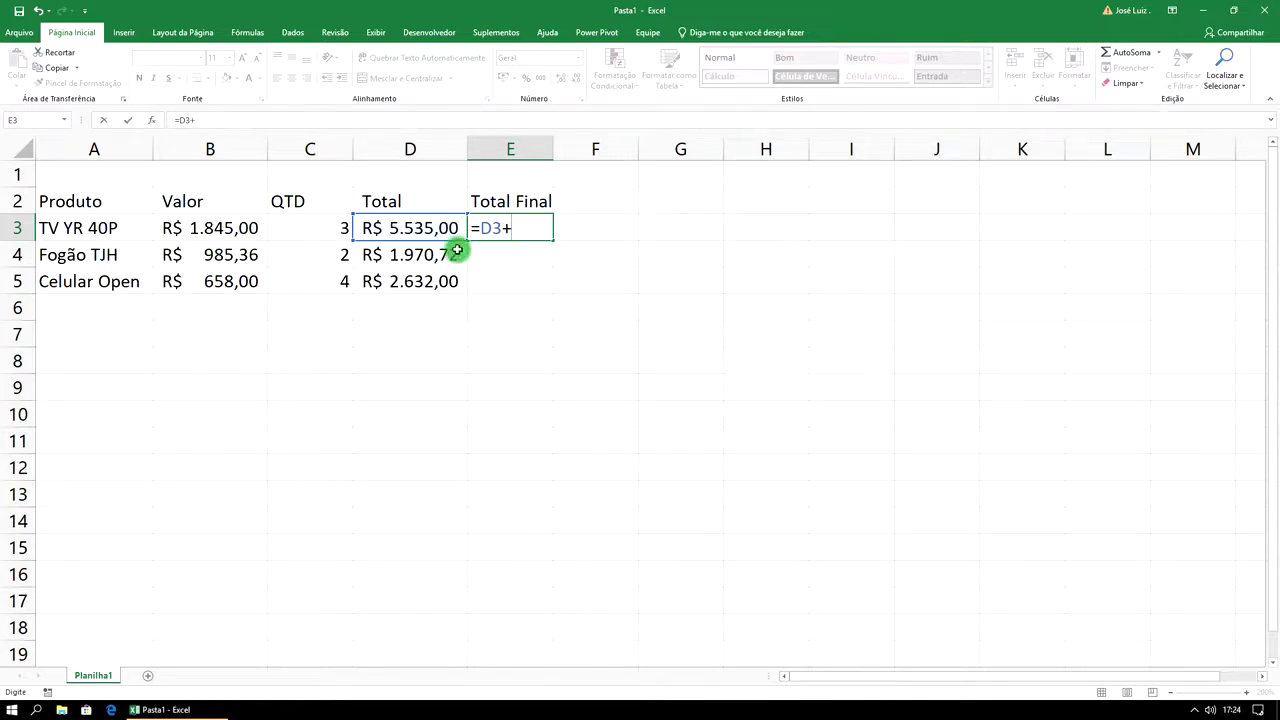
pyautogui.click(429, 251)
pyautogui.write('+')
pyautogui.click(436, 283)
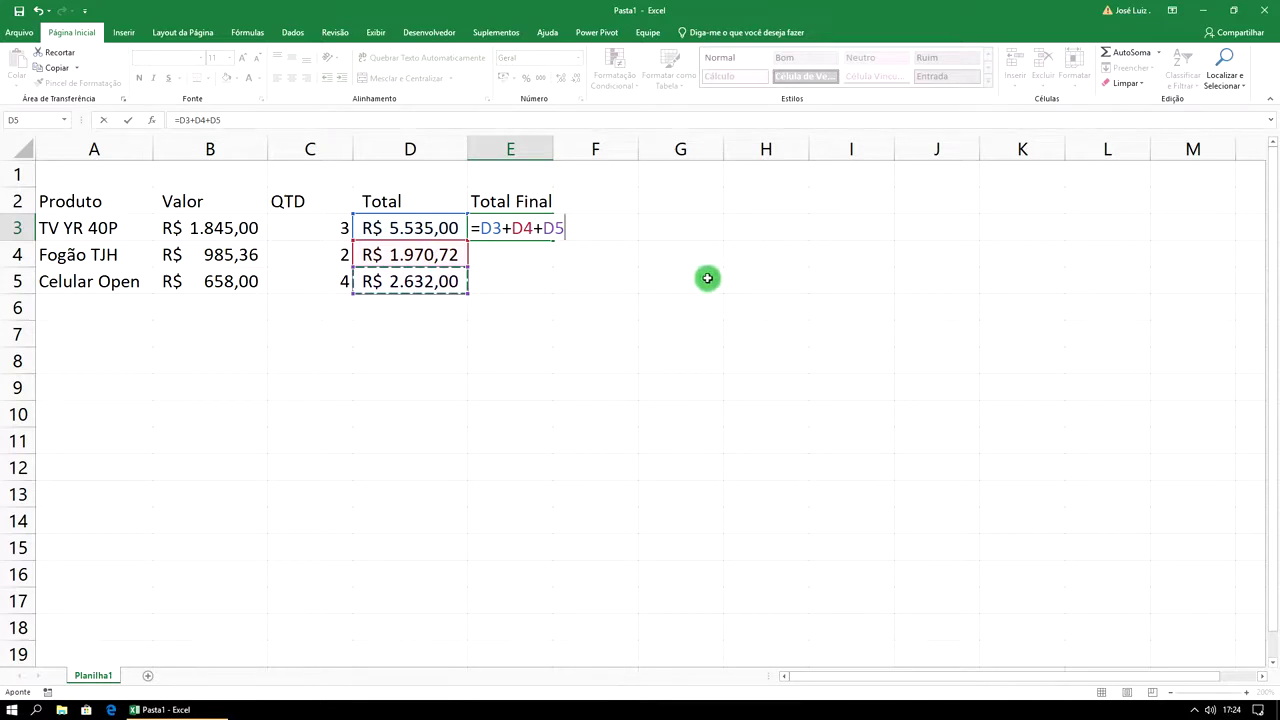
pyautogui.press('Return')
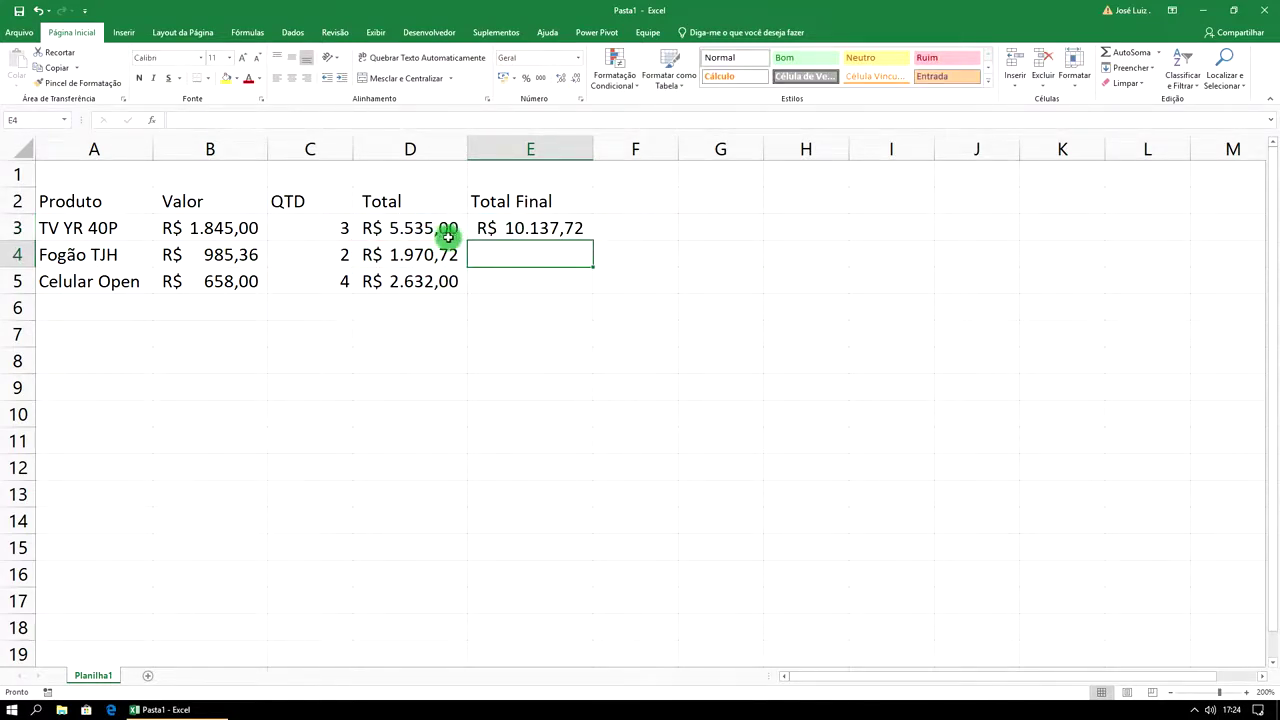
pyautogui.click(522, 228)
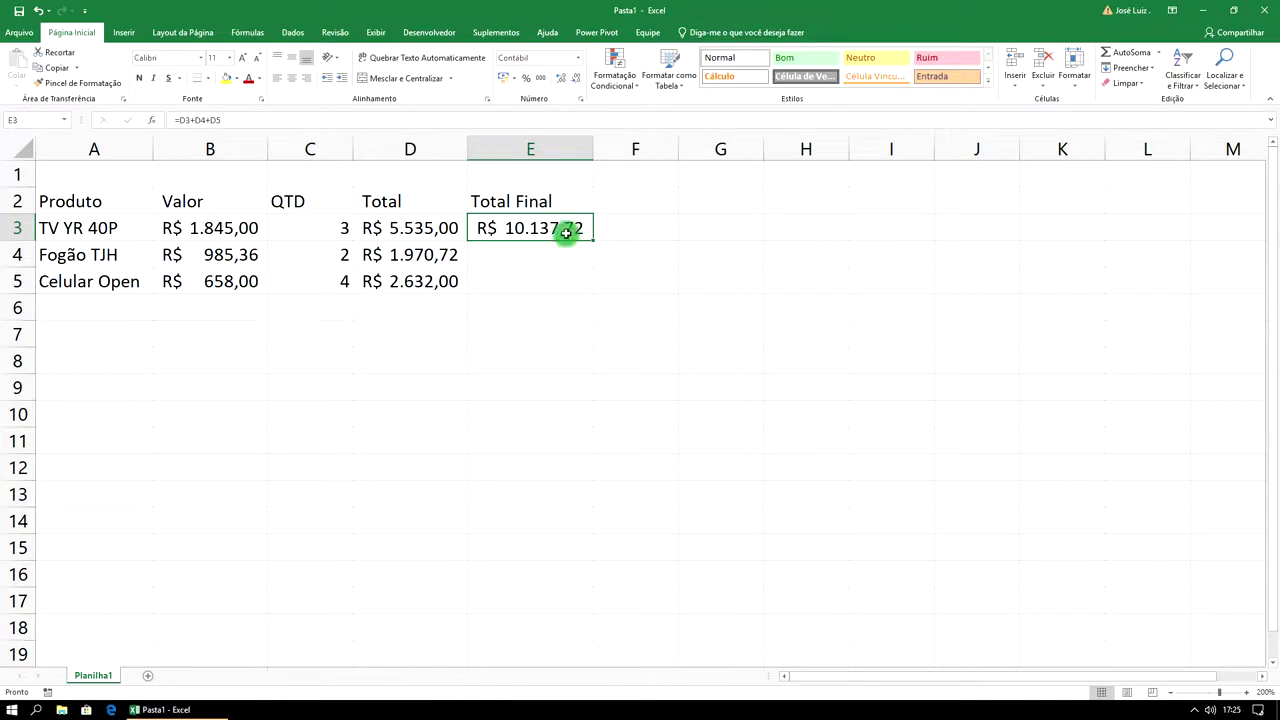
pyautogui.click(619, 203)
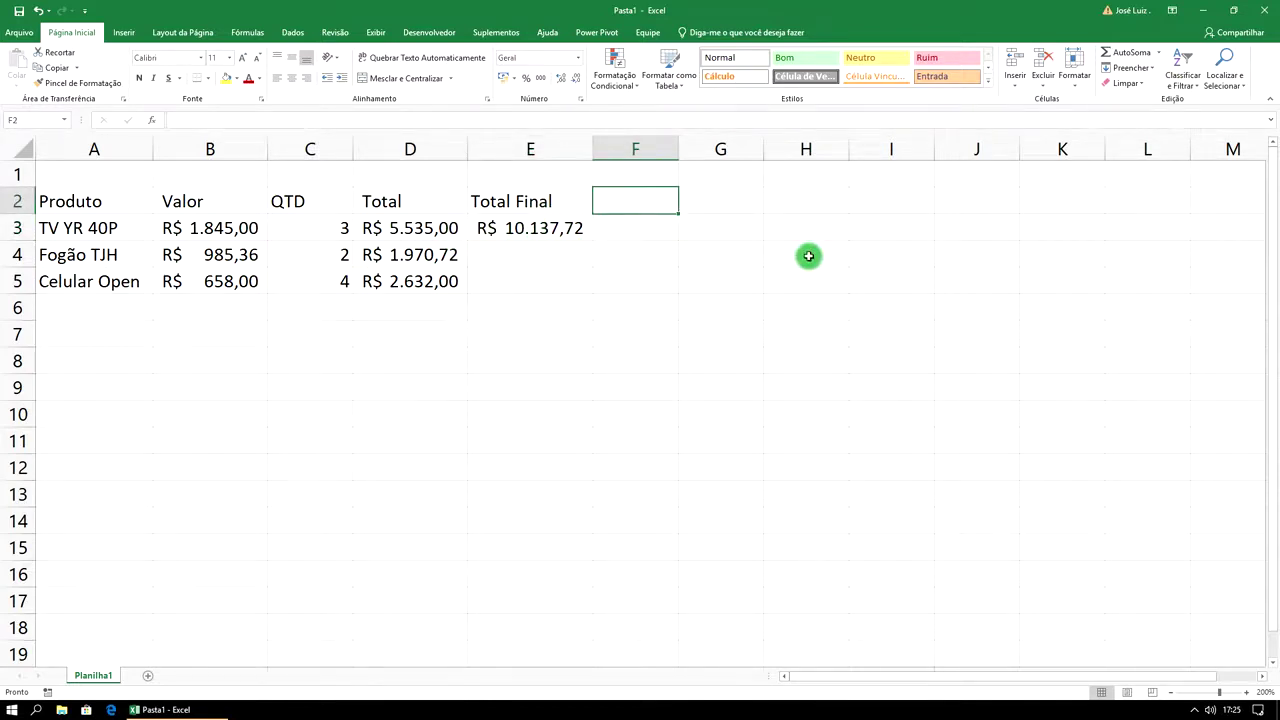
# - Add the heading 'Total Produtos' in F2 and autofit column F
pyautogui.write('Total ')
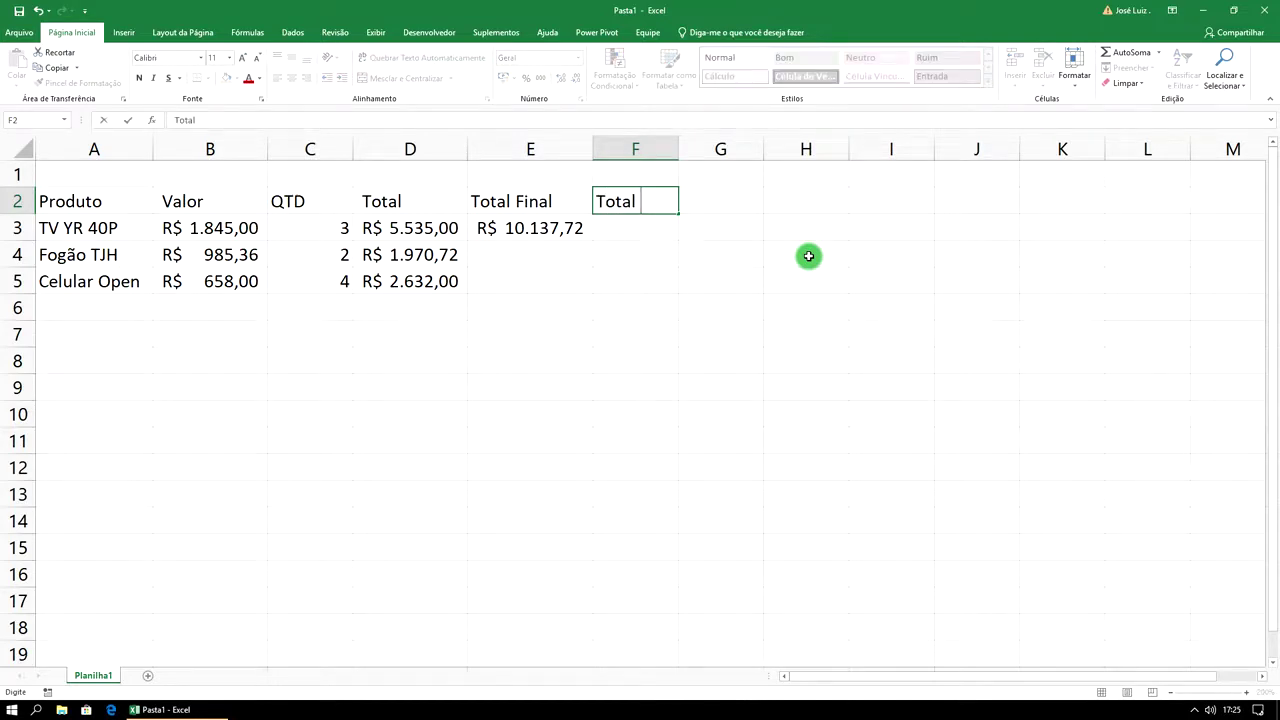
pyautogui.write('Produtos')
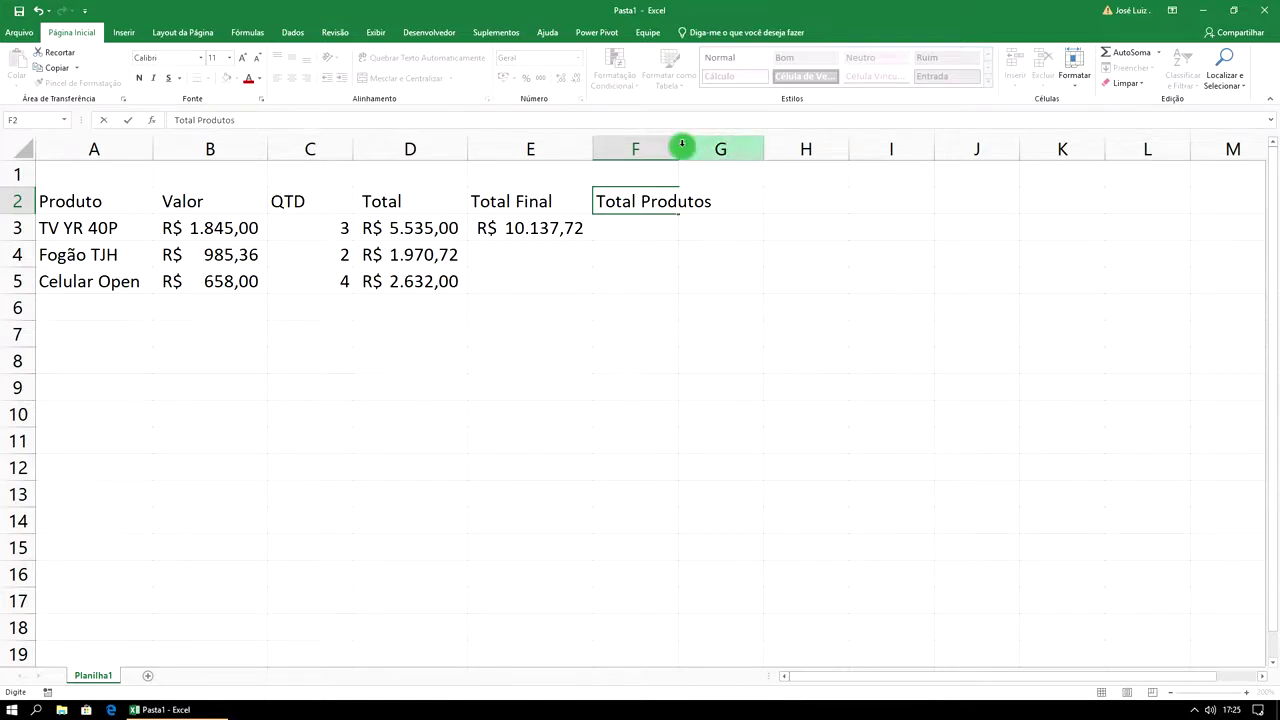
pyautogui.doubleClick(678, 148)
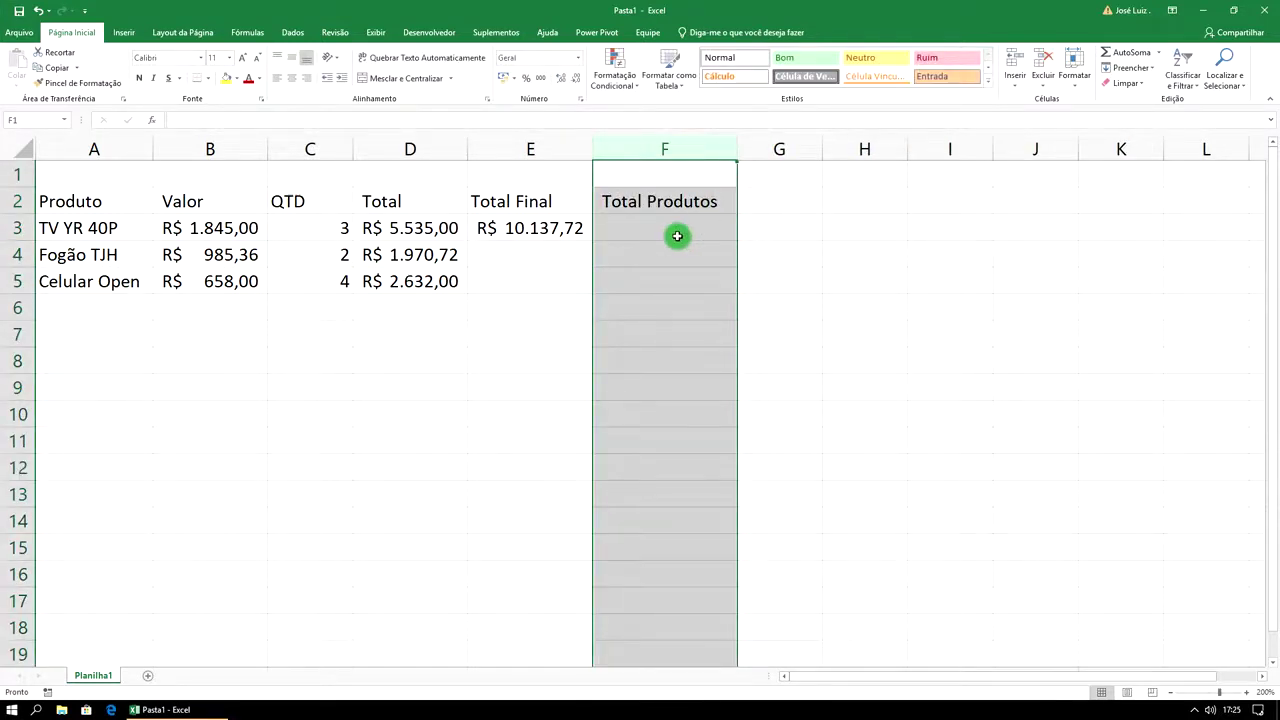
pyautogui.click(677, 235)
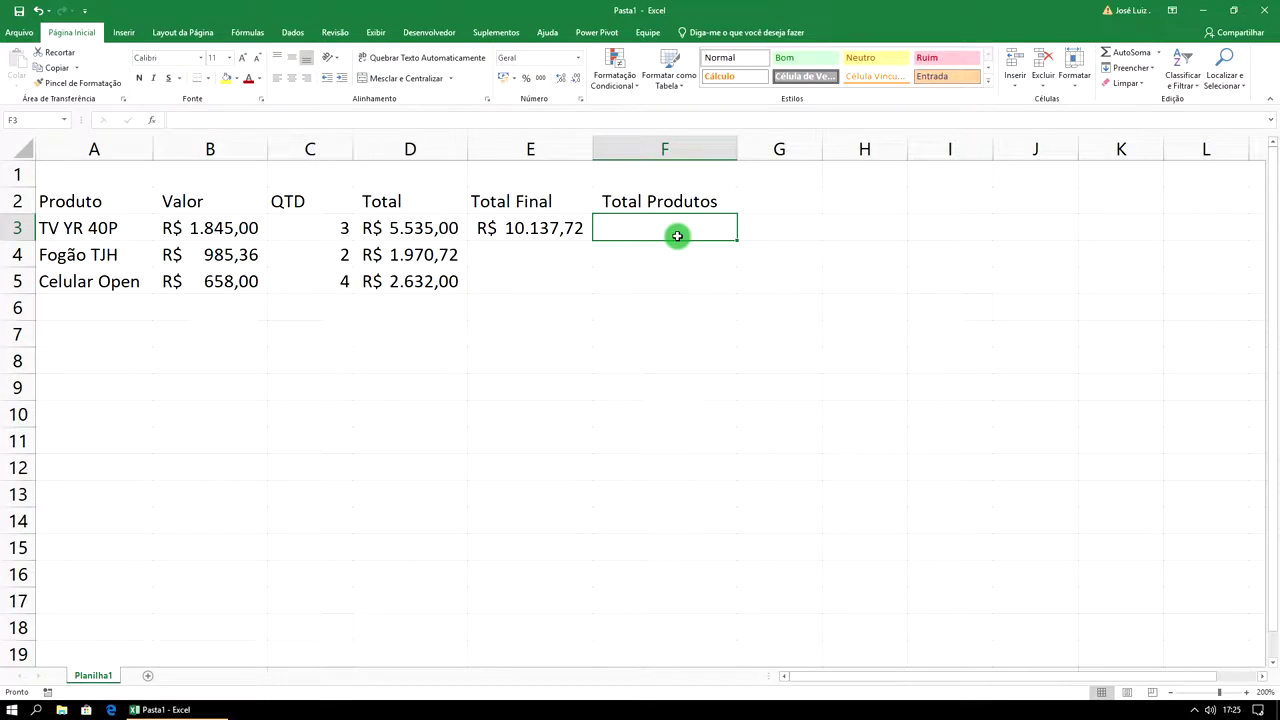
# - Build the quantity sum =C3+C4+C5 in F3, replacing a mistyped operator
pyautogui.write('=')
pyautogui.click(313, 228)
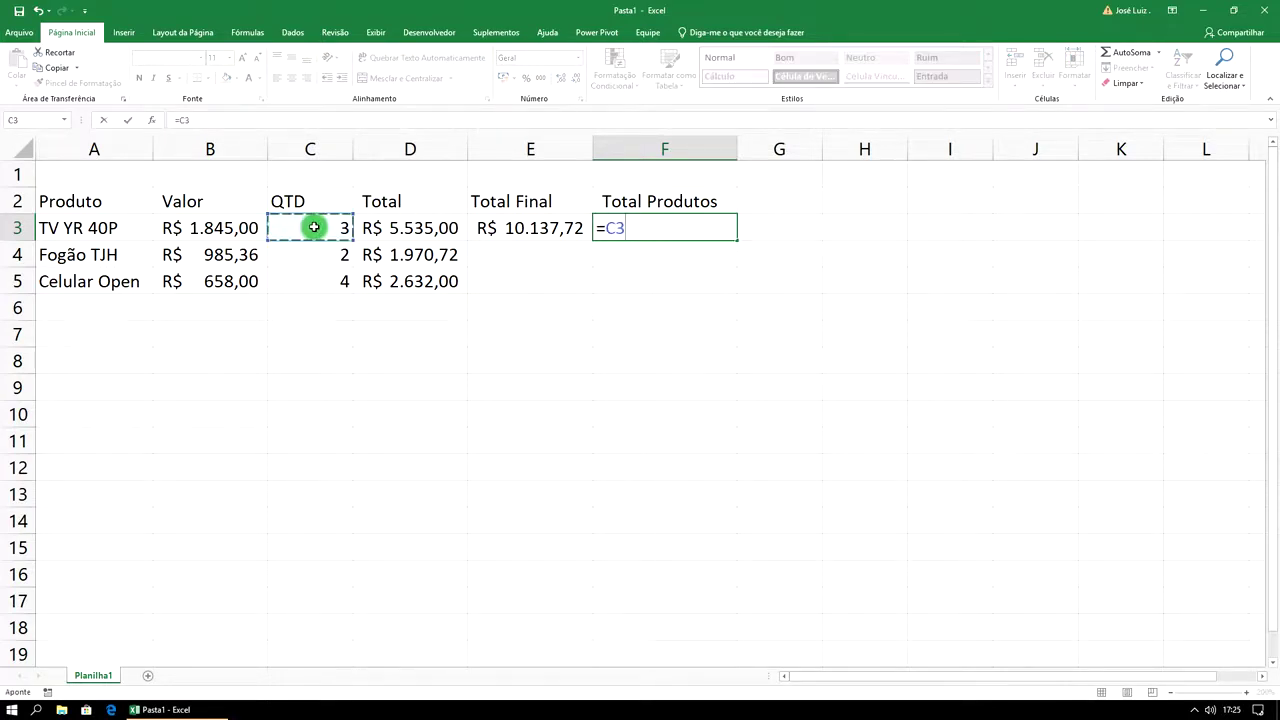
pyautogui.write('*')
pyautogui.click(325, 257)
pyautogui.press('BackSpace')
pyautogui.press('BackSpace')
pyautogui.press('BackSpace')
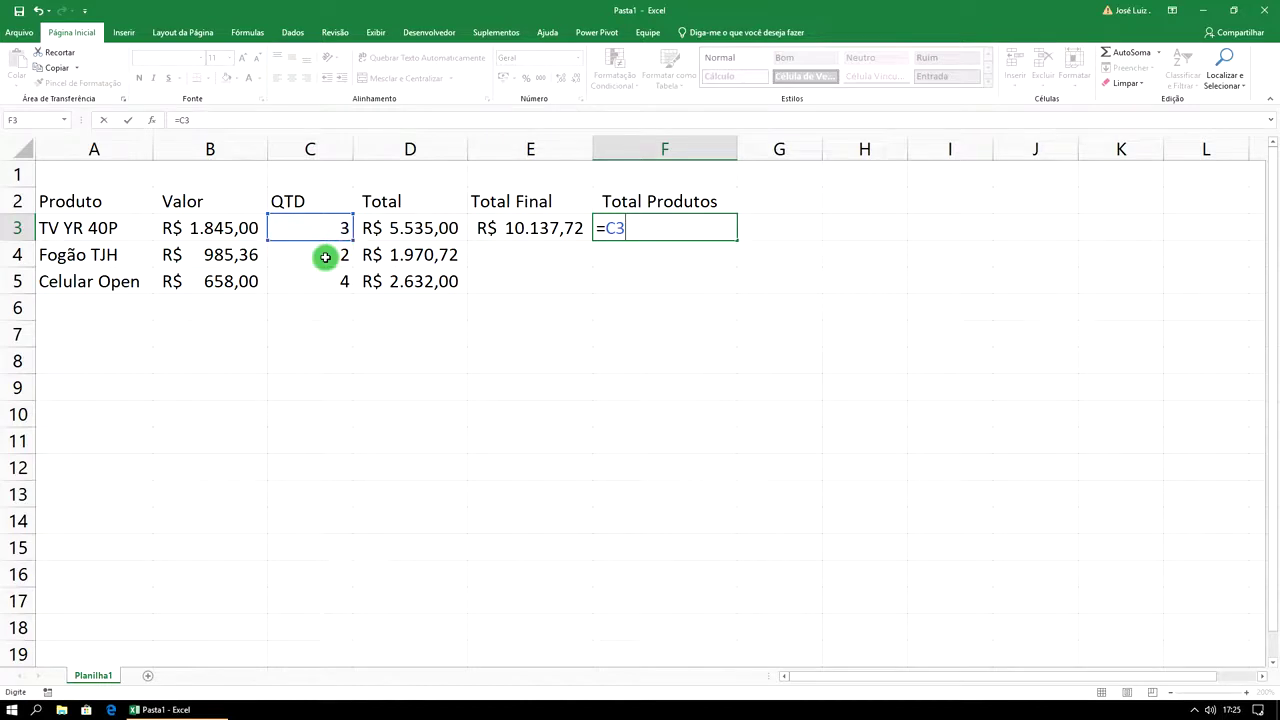
pyautogui.write('+')
pyautogui.click(330, 260)
pyautogui.write('+')
pyautogui.click(339, 285)
pyautogui.write('+')
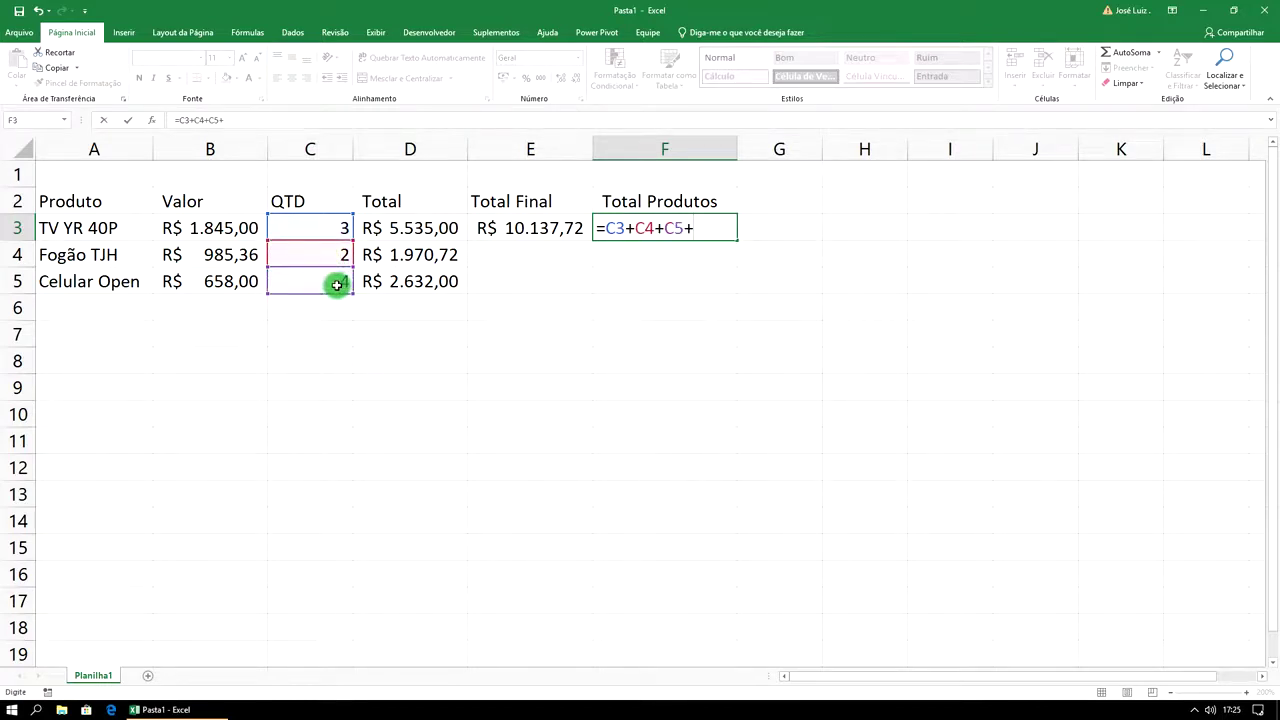
pyautogui.press('Return')
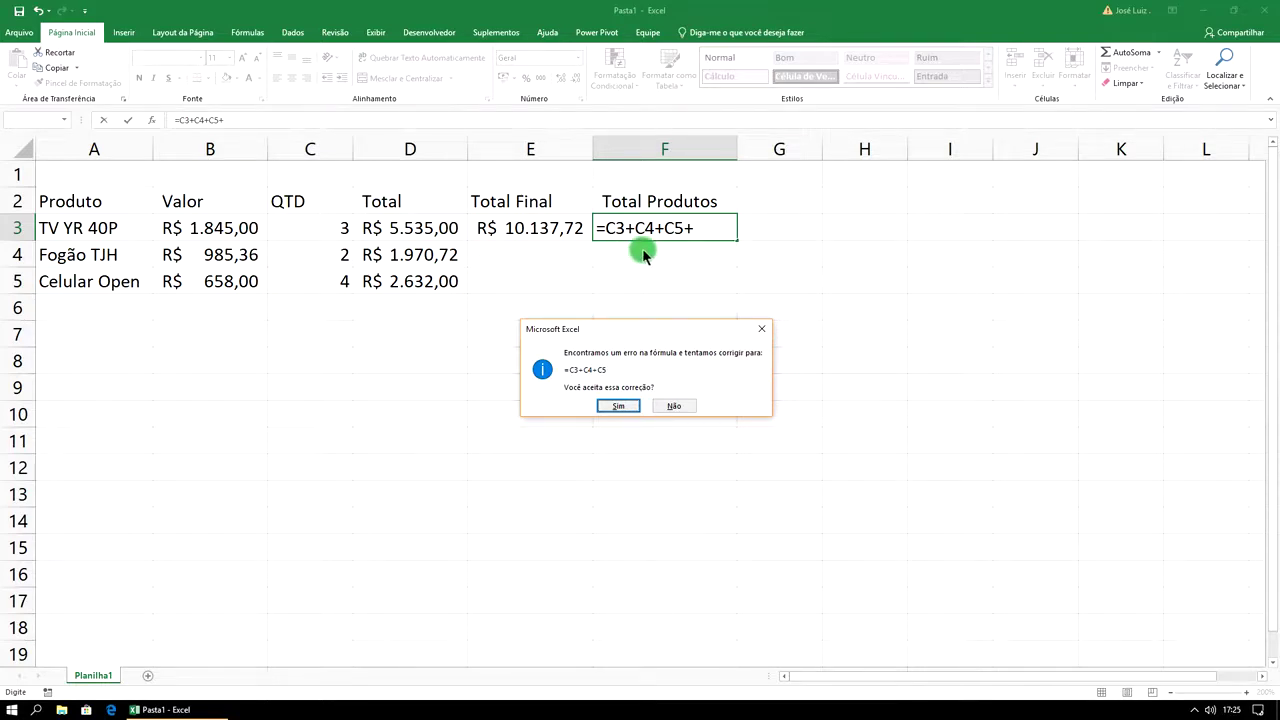
# - Dismiss the formula warnings and commit F3, showing 9 products
pyautogui.click(674, 405)
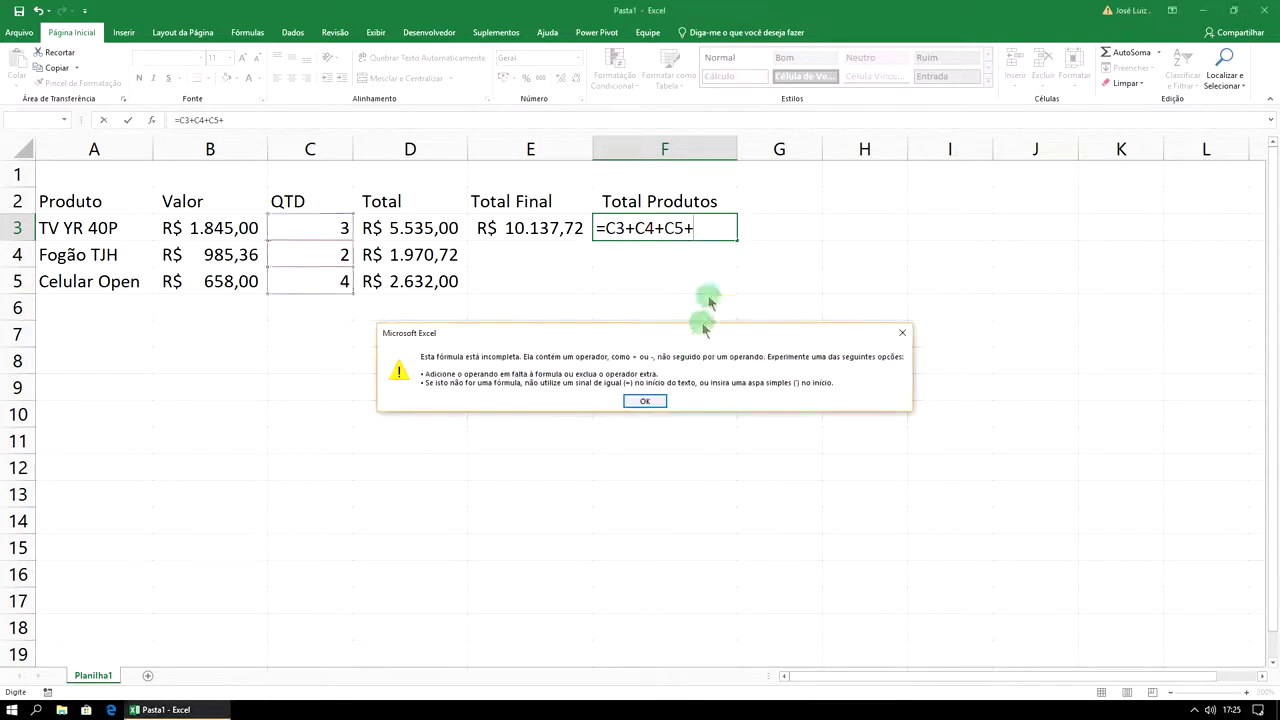
pyautogui.click(646, 400)
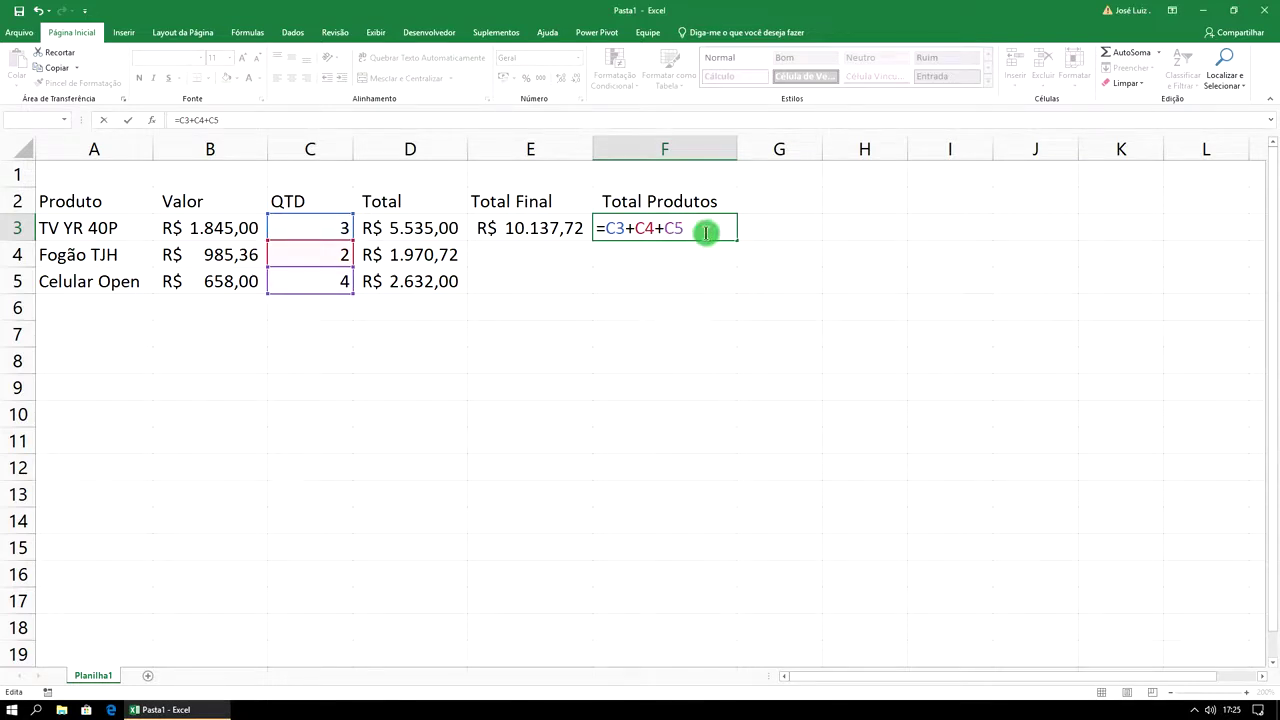
pyautogui.press('Return')
pyautogui.click(699, 226)
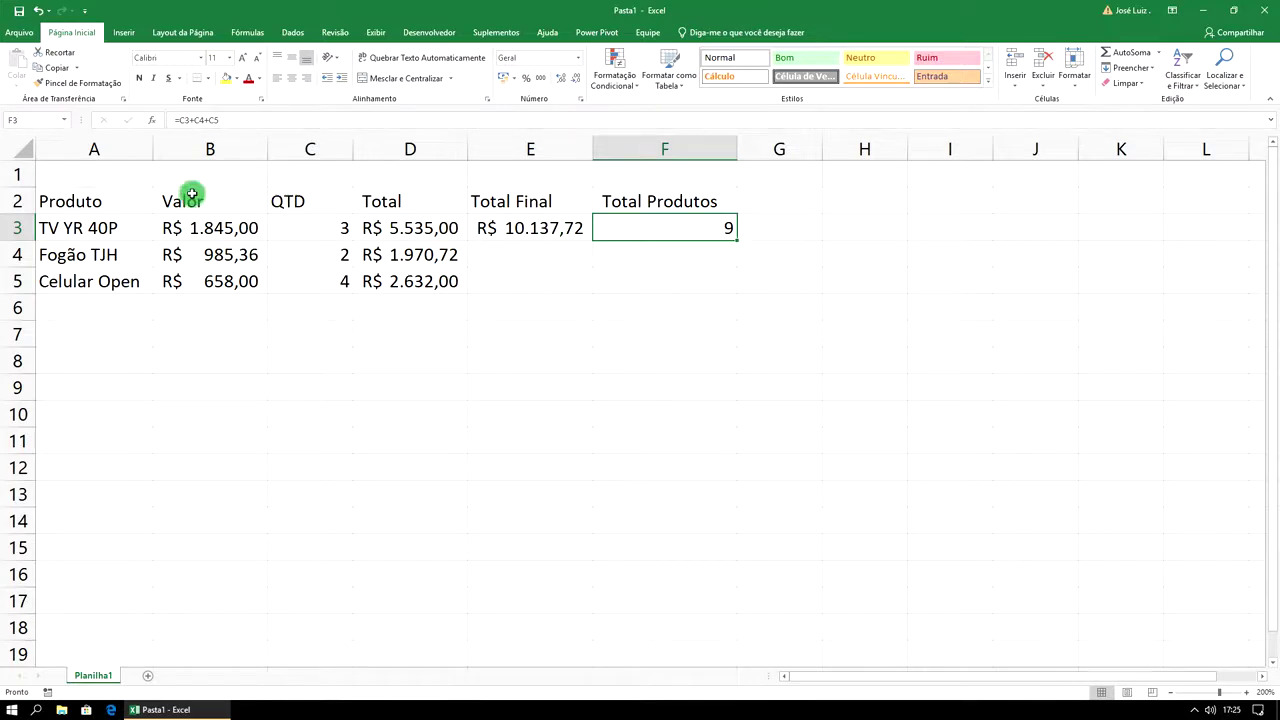
# - Merge and centre A1:F1 with the title 'Sistema de Vendas', then select the table A1:F5
pyautogui.moveTo(71, 174); pyautogui.dragTo(625, 180)
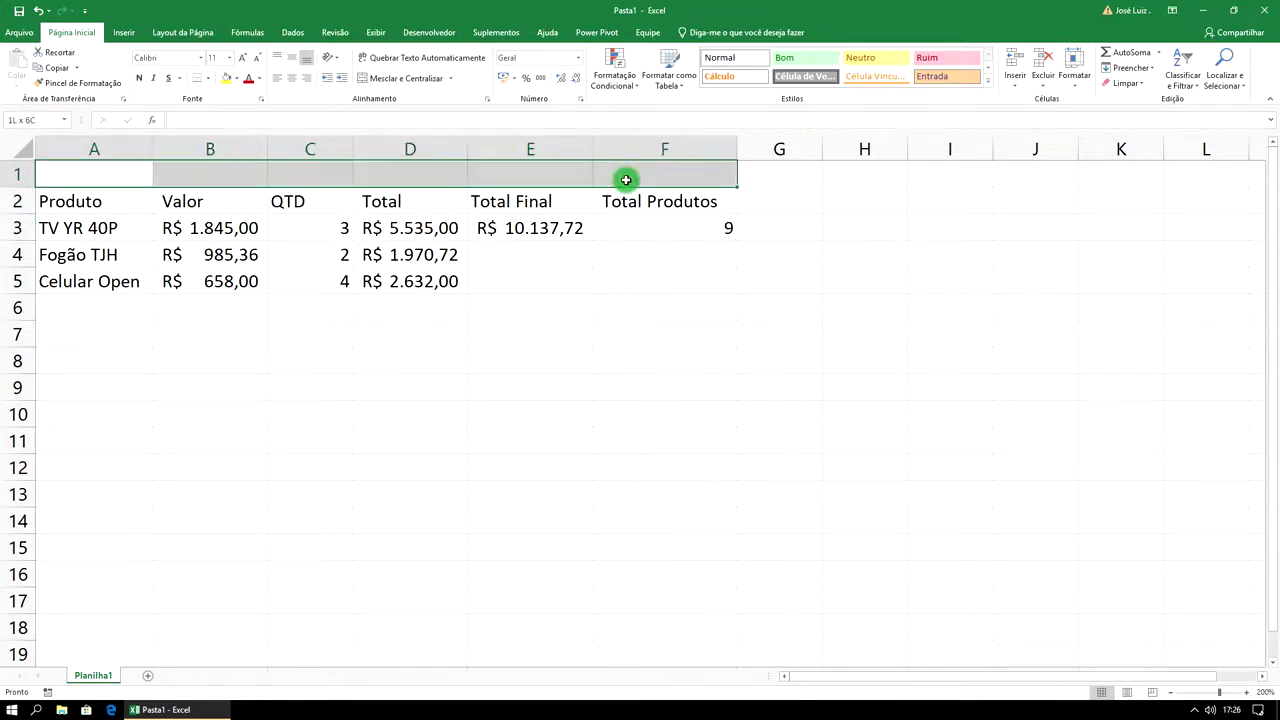
pyautogui.click(408, 79)
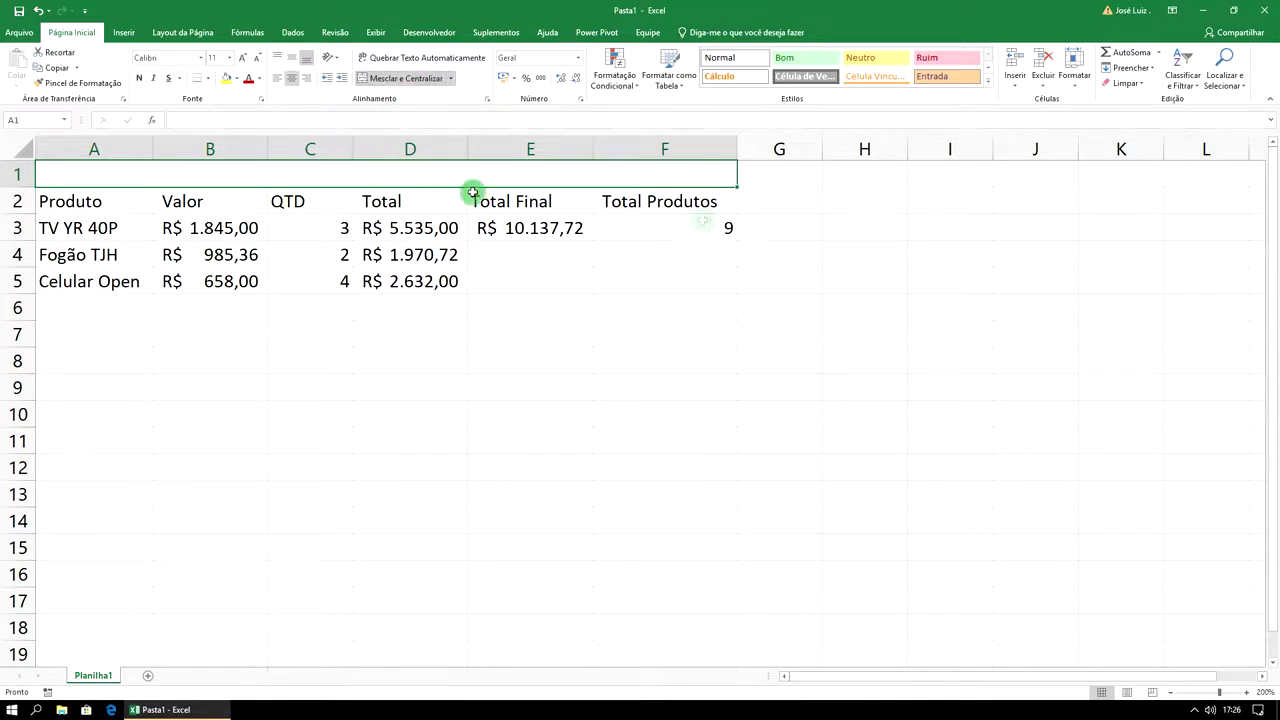
pyautogui.write('Sistema')
pyautogui.write('Vendas')
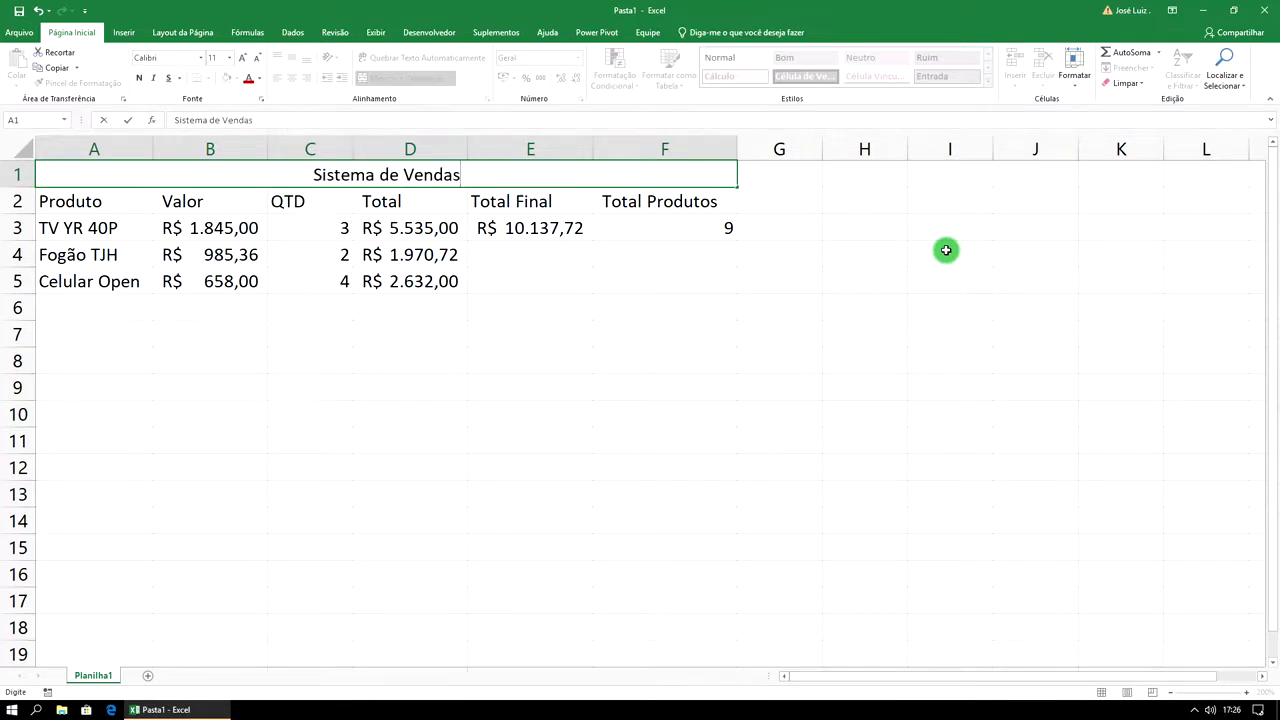
pyautogui.click(580, 178)
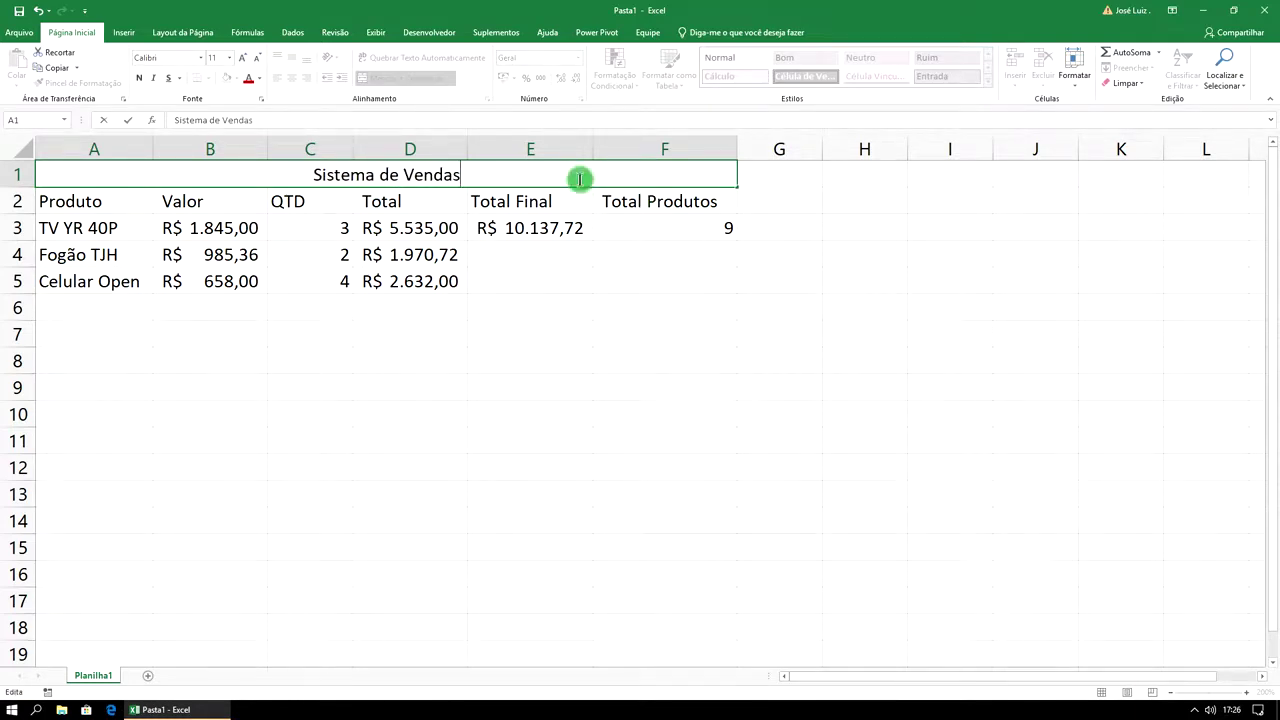
pyautogui.click(600, 248)
pyautogui.moveTo(530, 174); pyautogui.dragTo(537, 271)
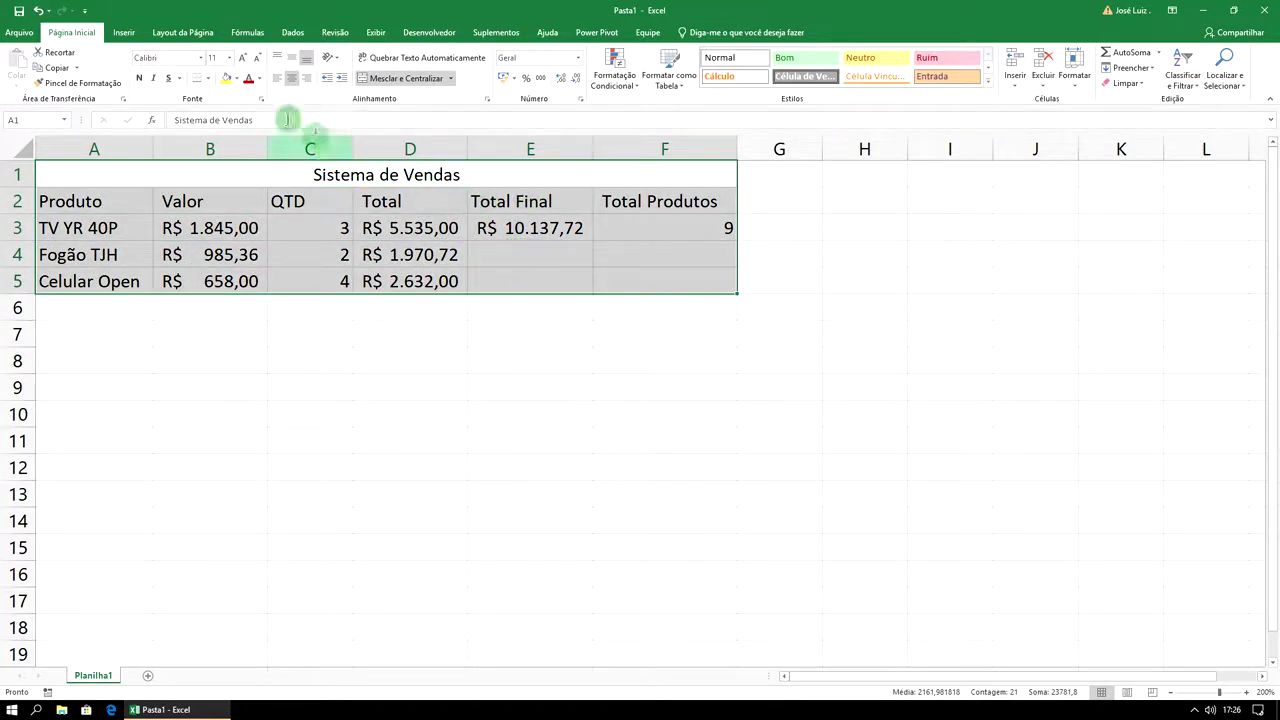
# - Put borders on every cell of A1:F5 and rename the sheet tab to 'Sistema de Vendas'
pyautogui.click(208, 80)
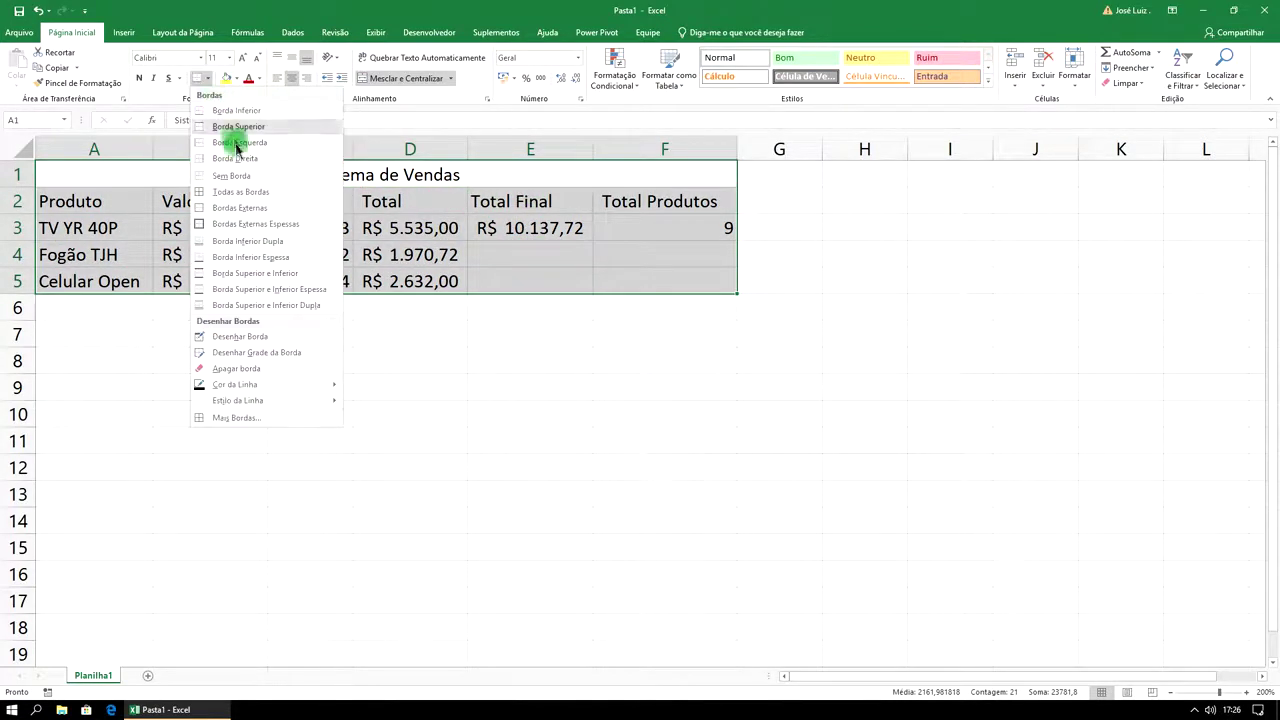
pyautogui.click(241, 192)
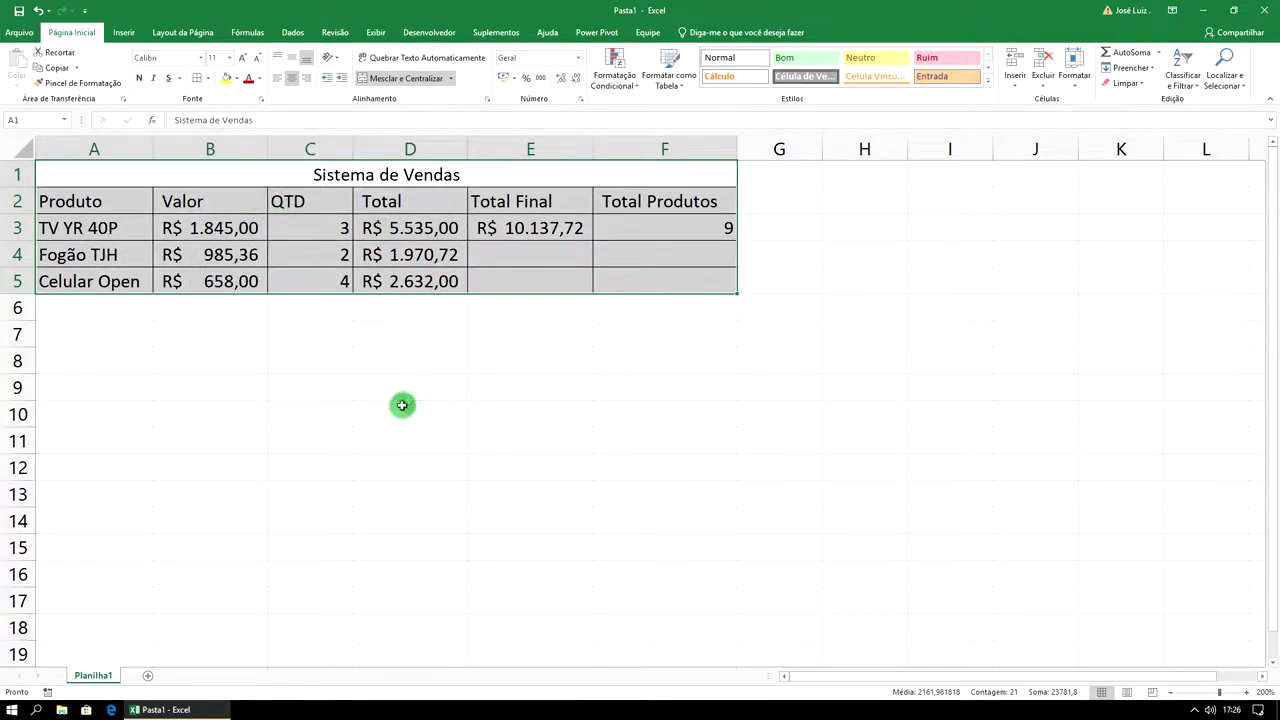
pyautogui.rightClick(102, 675)
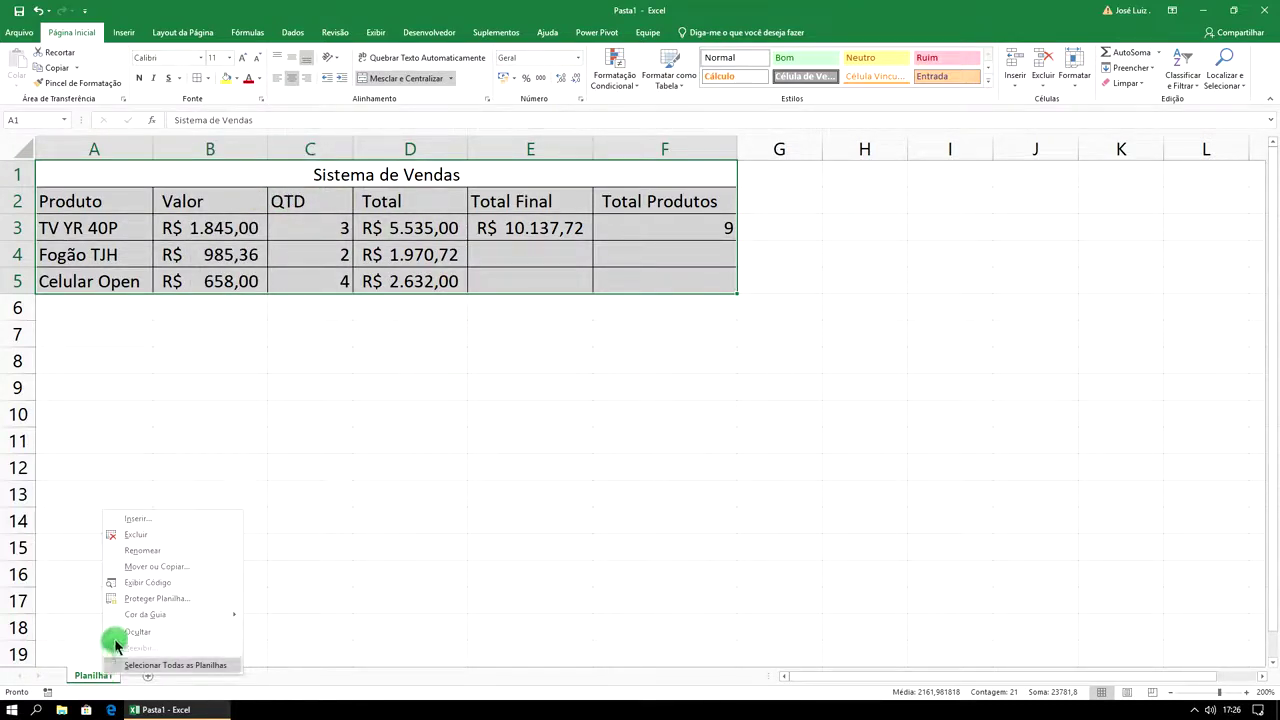
pyautogui.click(148, 567)
pyautogui.write('Sistema de Vendas')
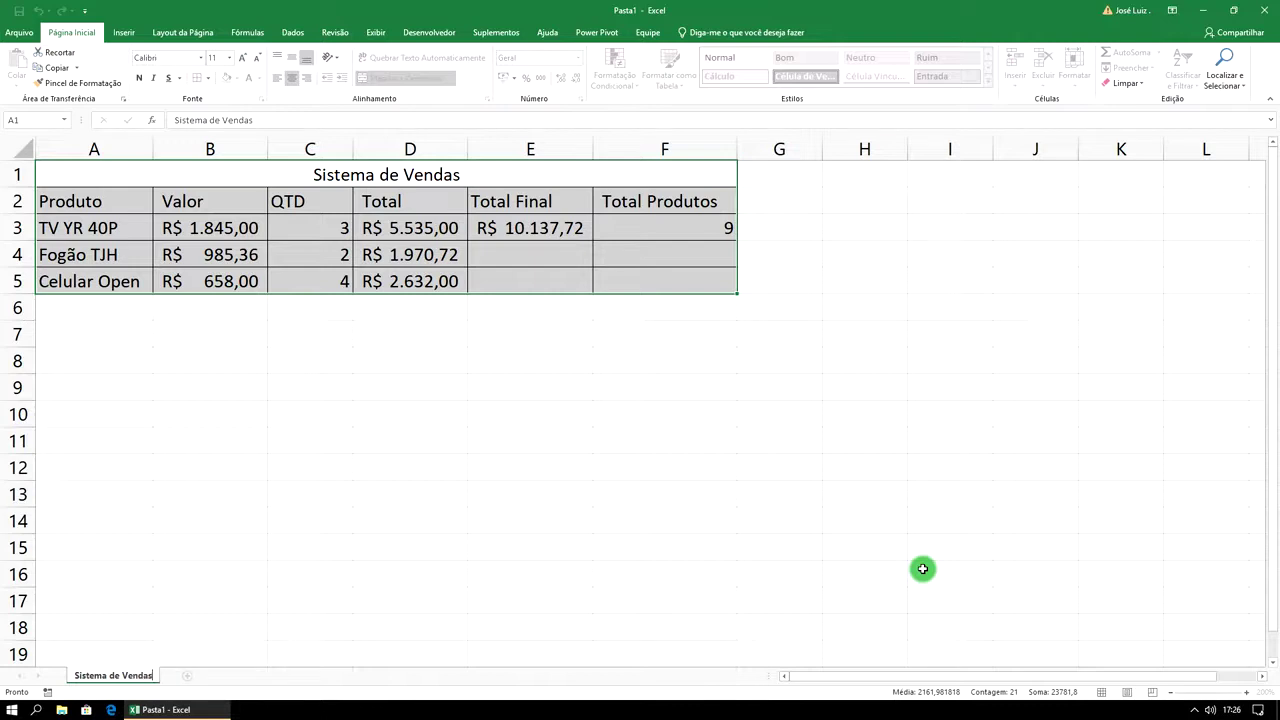
pyautogui.click(348, 489)
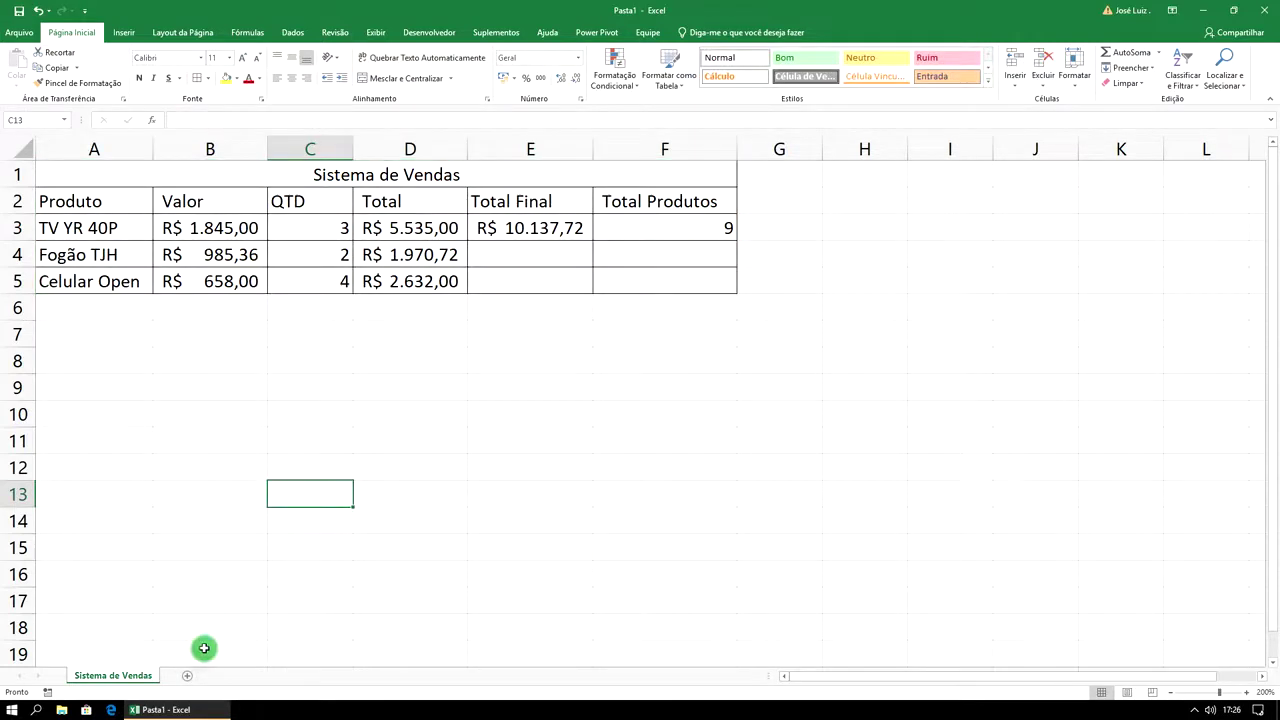
# - Colour the worksheet tab green
pyautogui.rightClick(140, 678)
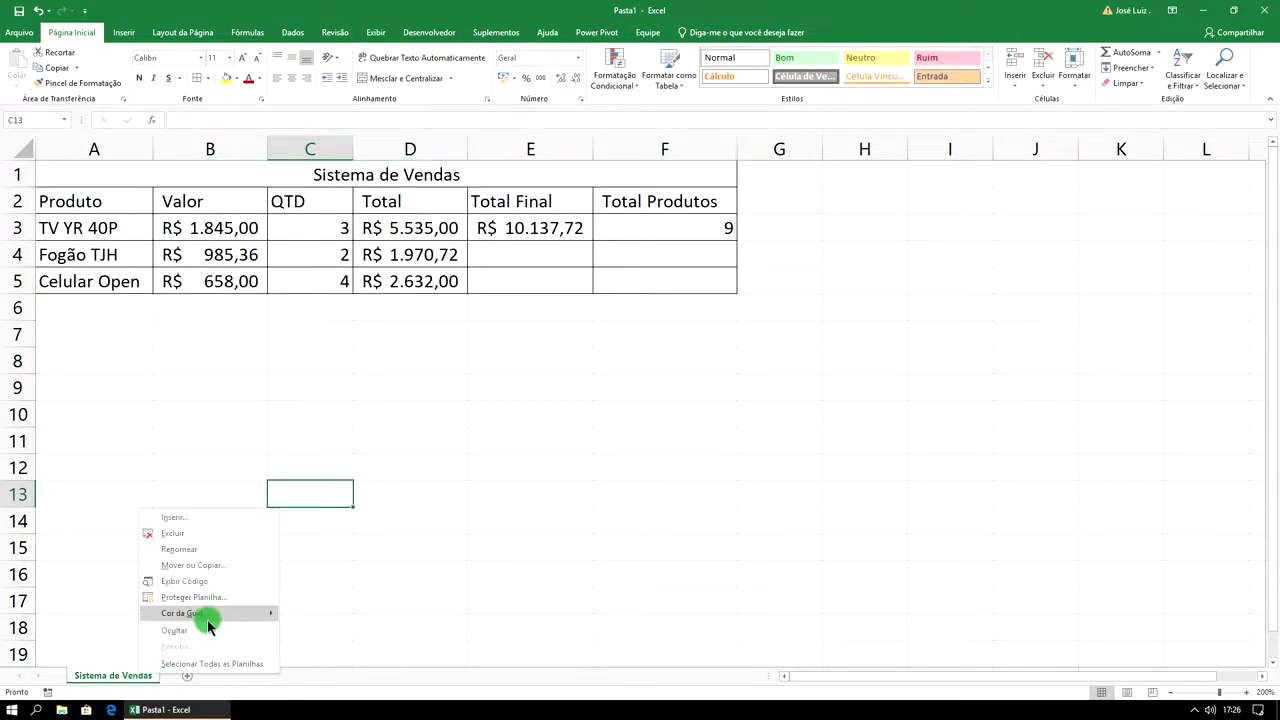
pyautogui.moveTo(205, 613)
pyautogui.click(386, 614)
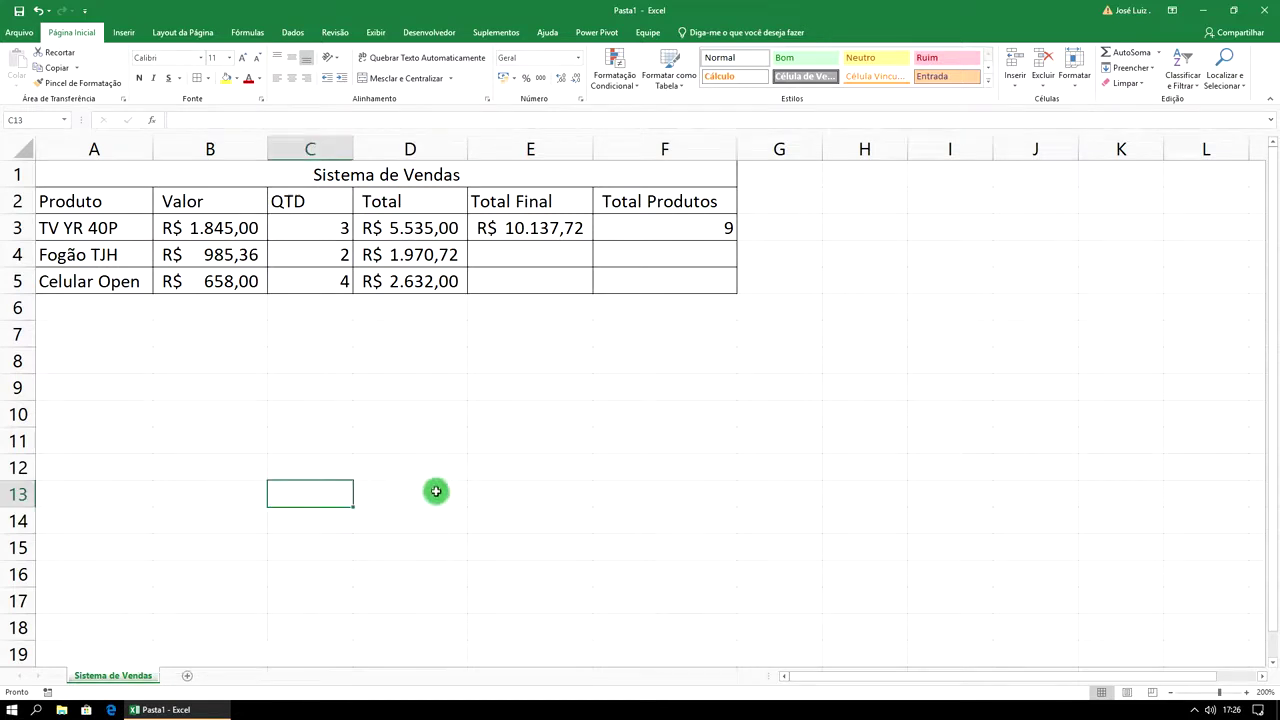
pyautogui.click(463, 447)
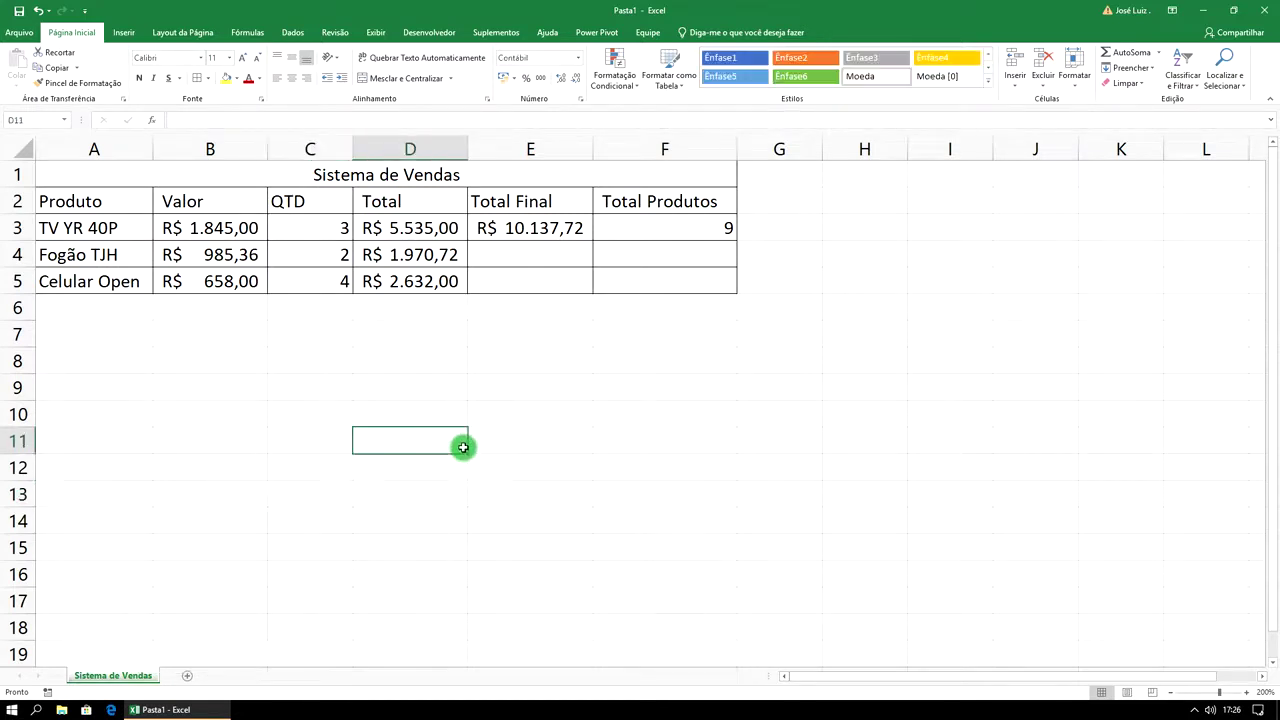
# - Fill the title cell A1 dark green and the header row A2:F2 medium green
pyautogui.click(357, 176)
pyautogui.click(237, 79)
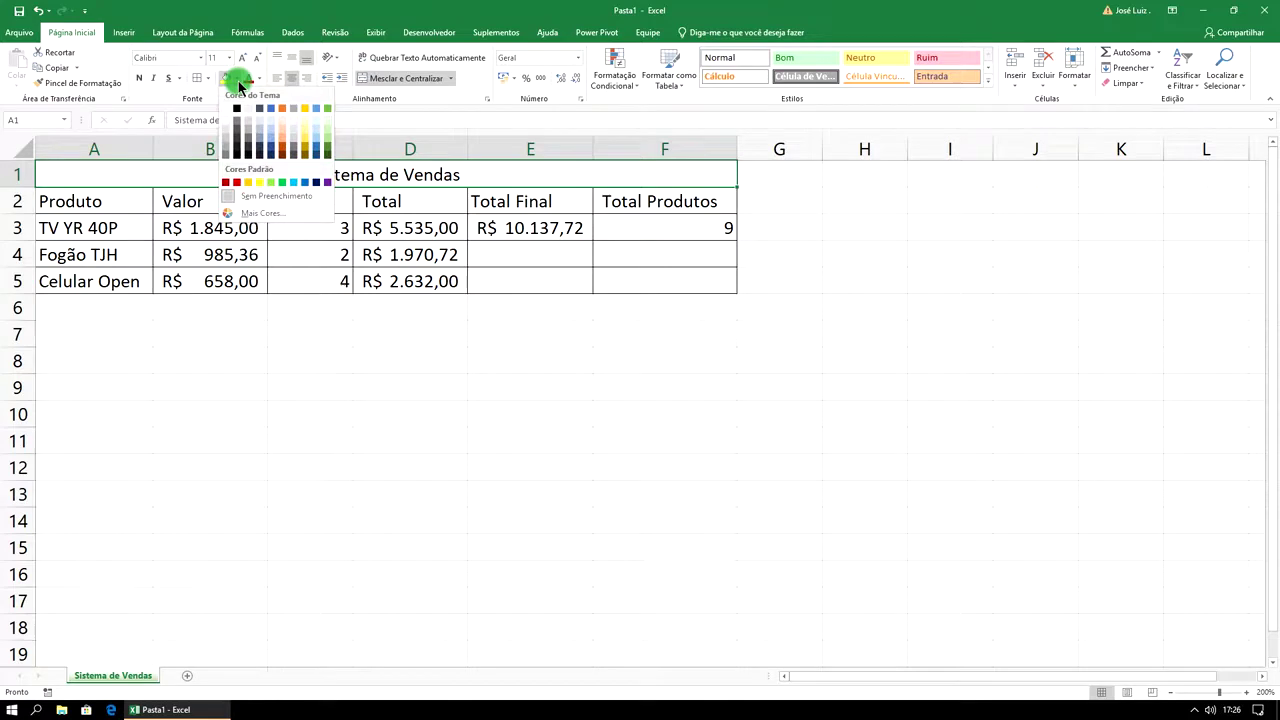
pyautogui.click(327, 150)
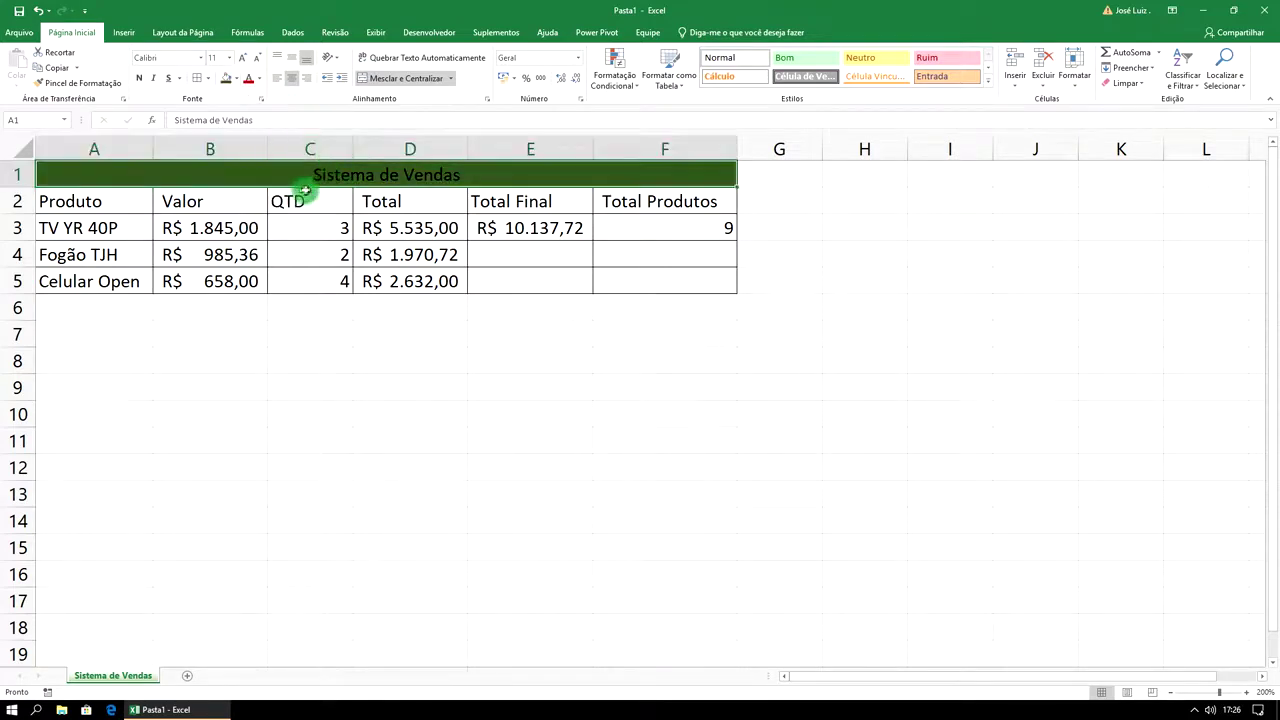
pyautogui.moveTo(123, 200); pyautogui.dragTo(627, 203)
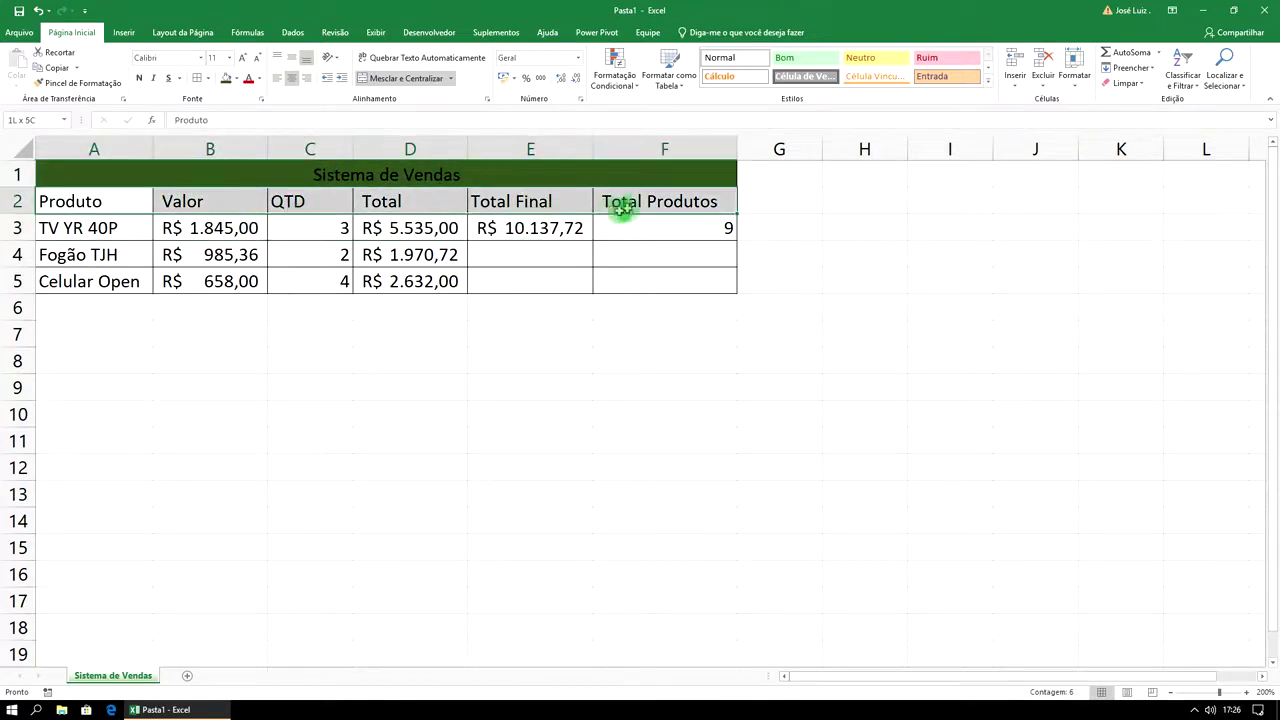
pyautogui.click(237, 79)
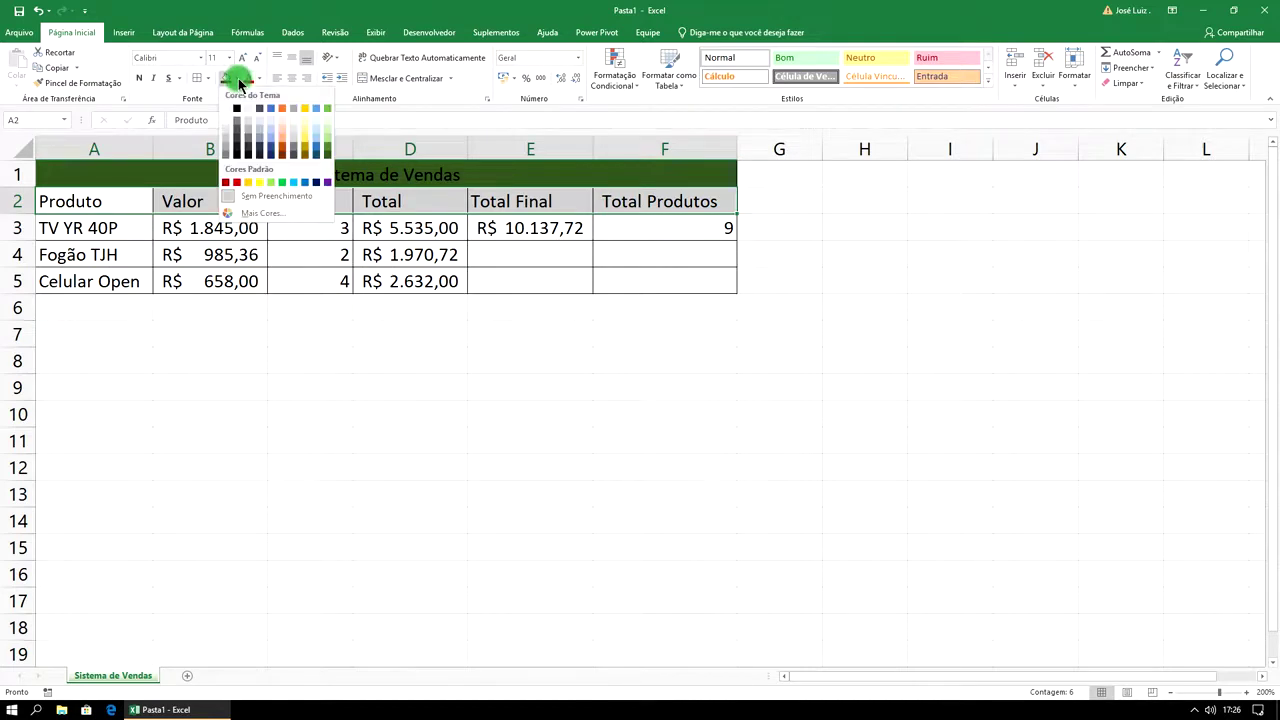
pyautogui.click(328, 138)
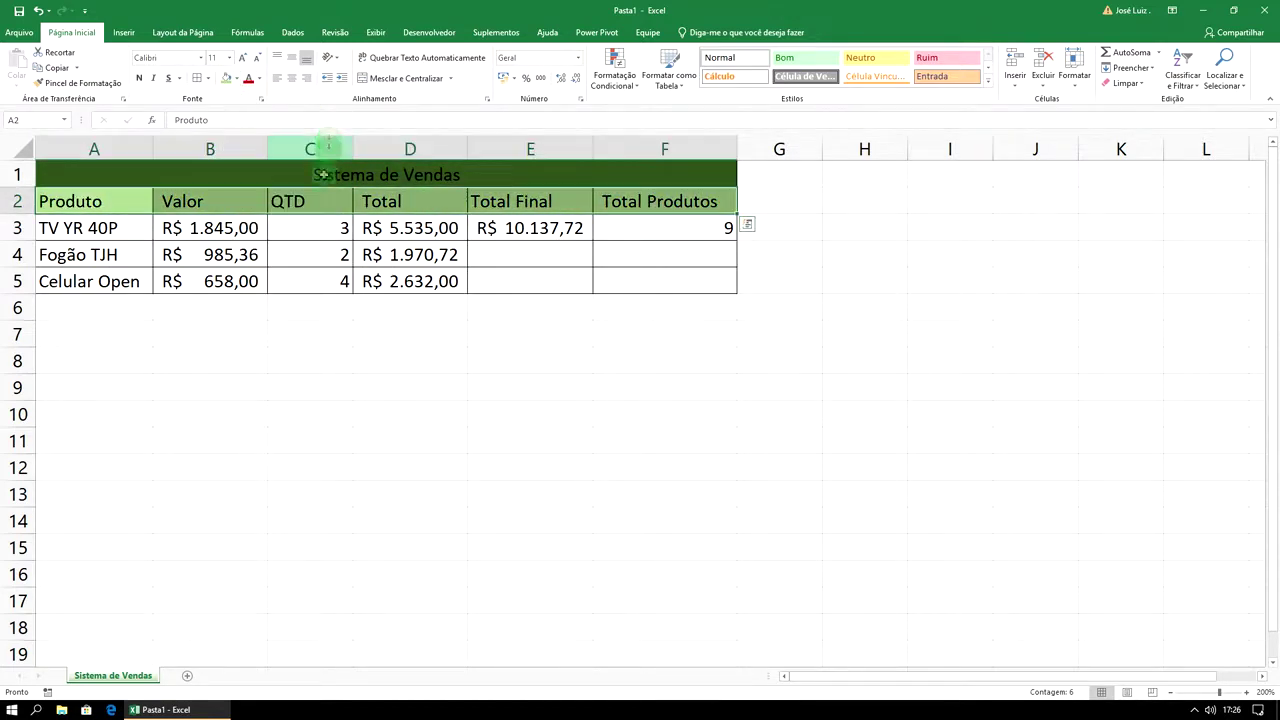
# - Select the empty cells below the table, starting at A6
pyautogui.click(266, 334)
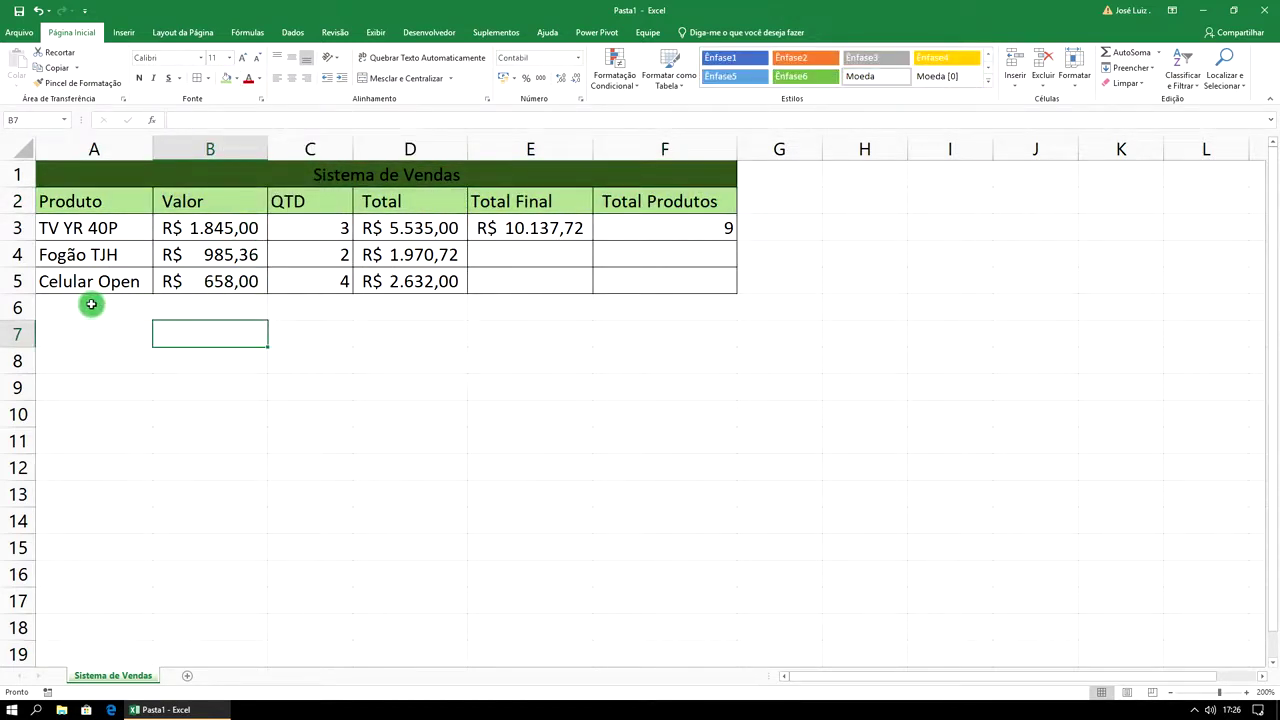
pyautogui.moveTo(91, 306); pyautogui.dragTo(93, 334)
pyautogui.moveTo(273, 439)
pyautogui.mouseDown()
pyautogui.moveTo(979, 622)
pyautogui.moveTo(1152, 640)
pyautogui.mouseUp()
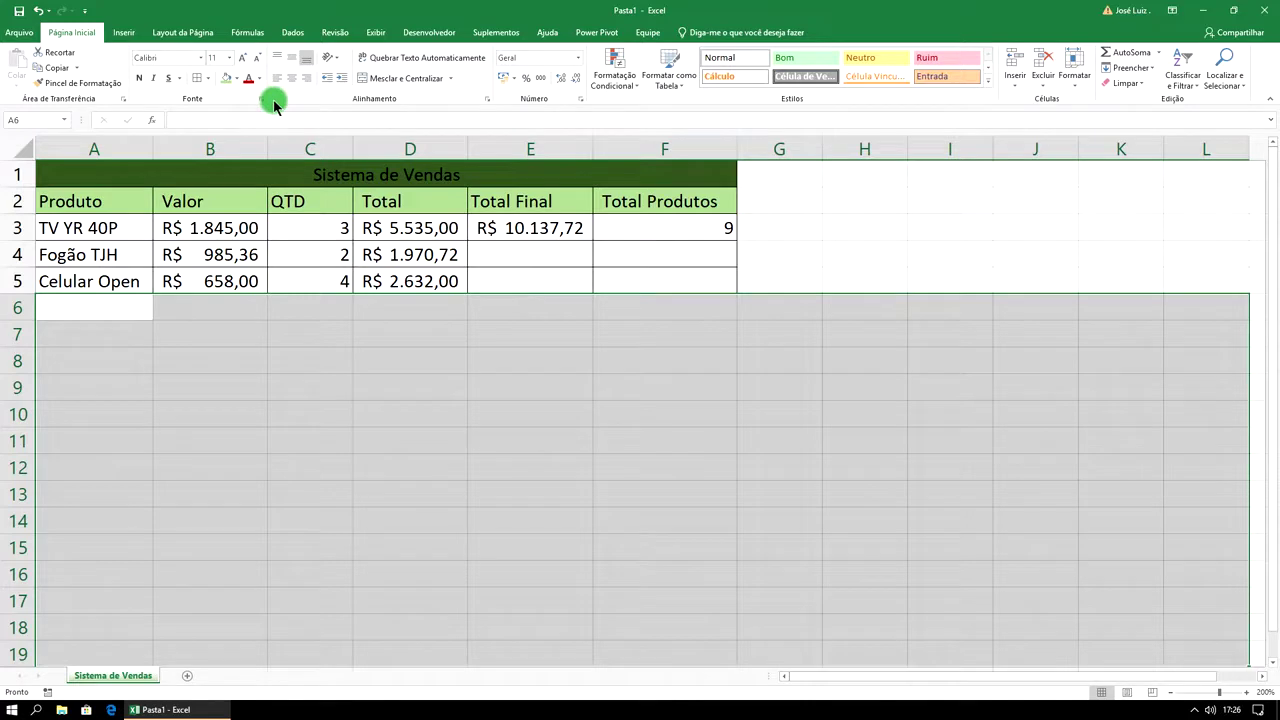
# - Fill the empty areas below and right of the table black
pyautogui.click(237, 78)
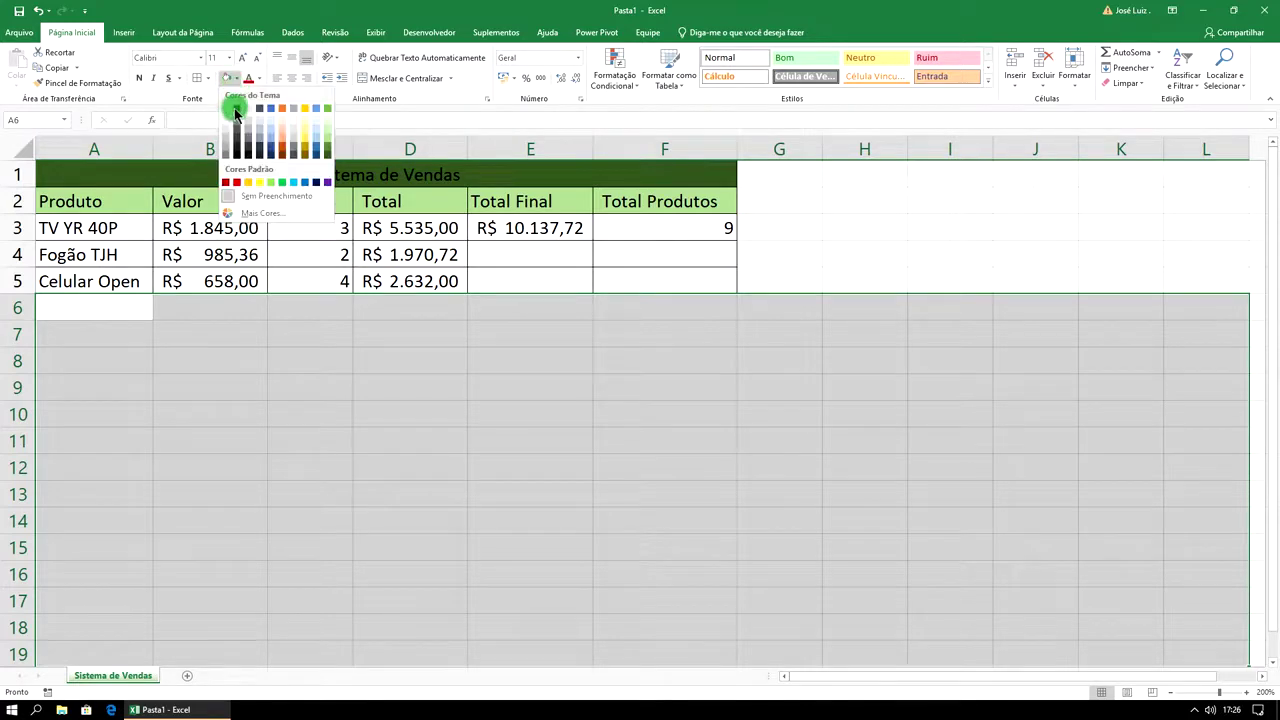
pyautogui.click(235, 110)
pyautogui.moveTo(760, 172)
pyautogui.mouseDown()
pyautogui.moveTo(836, 270)
pyautogui.moveTo(1185, 289)
pyautogui.mouseUp()
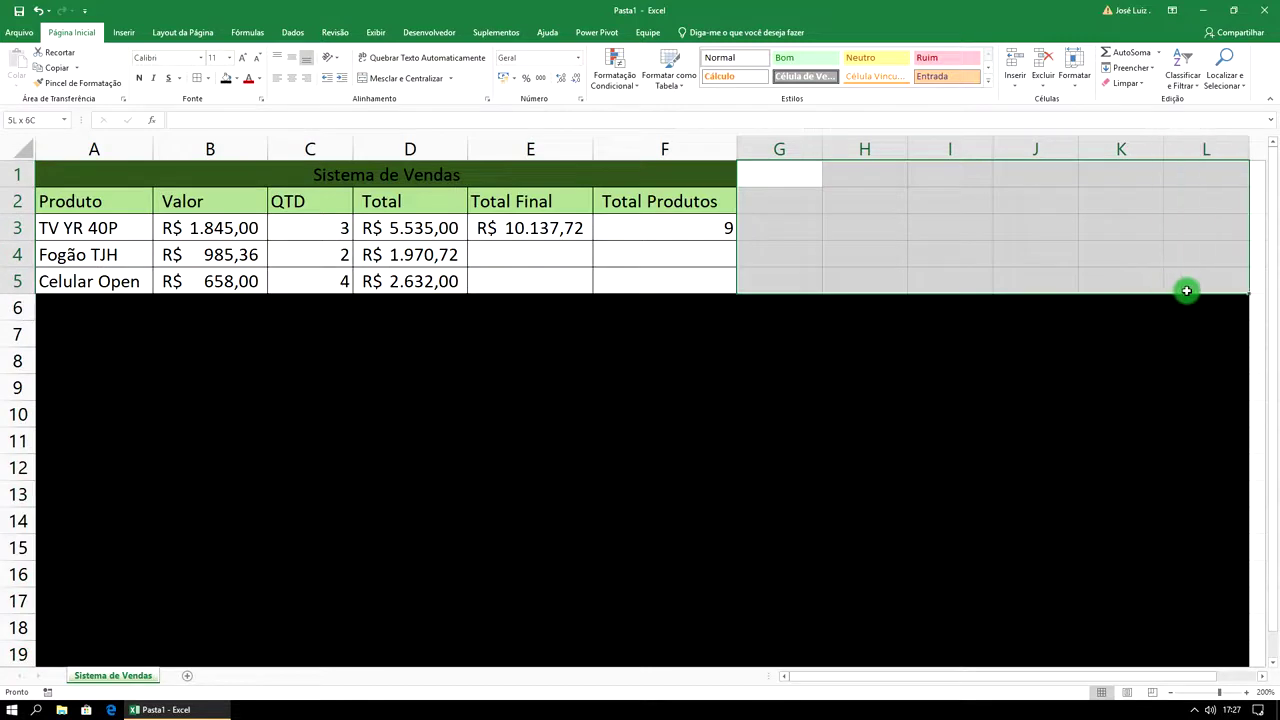
pyautogui.click(225, 80)
pyautogui.click(805, 334)
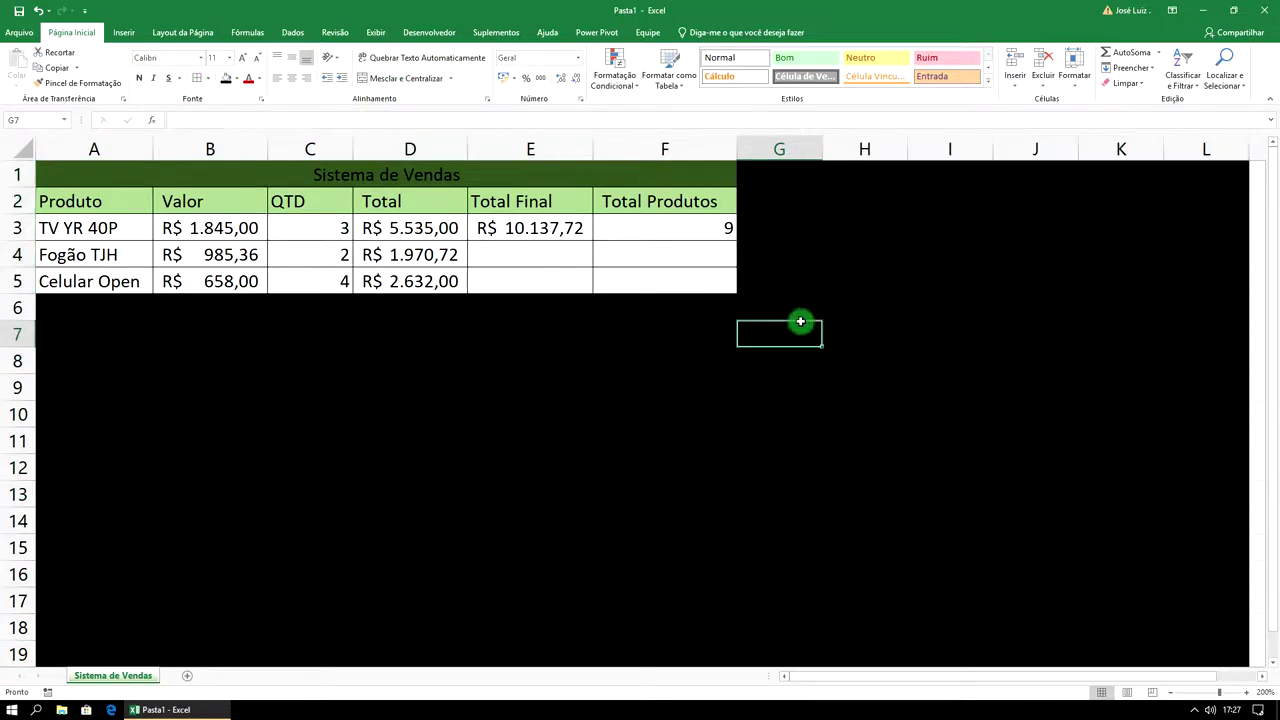
# - Fill row A6:F6 under the table white again and add cell borders to it
pyautogui.click(83, 309)
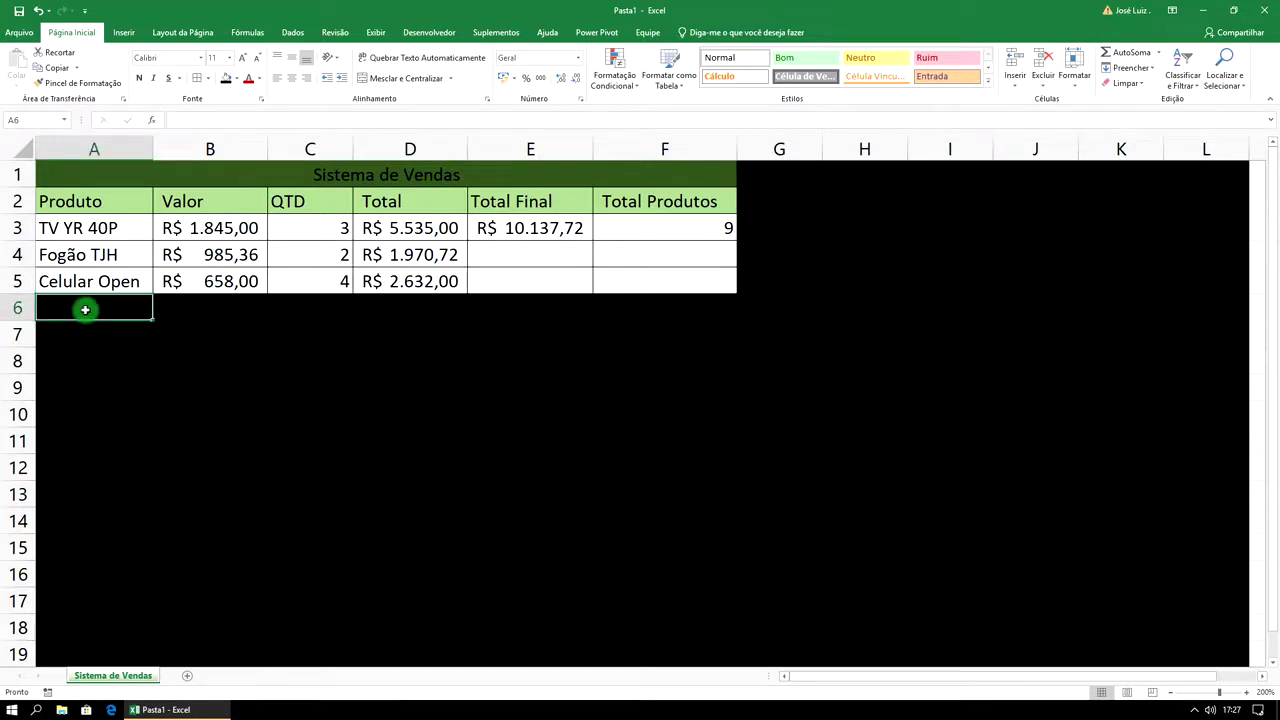
pyautogui.moveTo(151, 313); pyautogui.dragTo(663, 309)
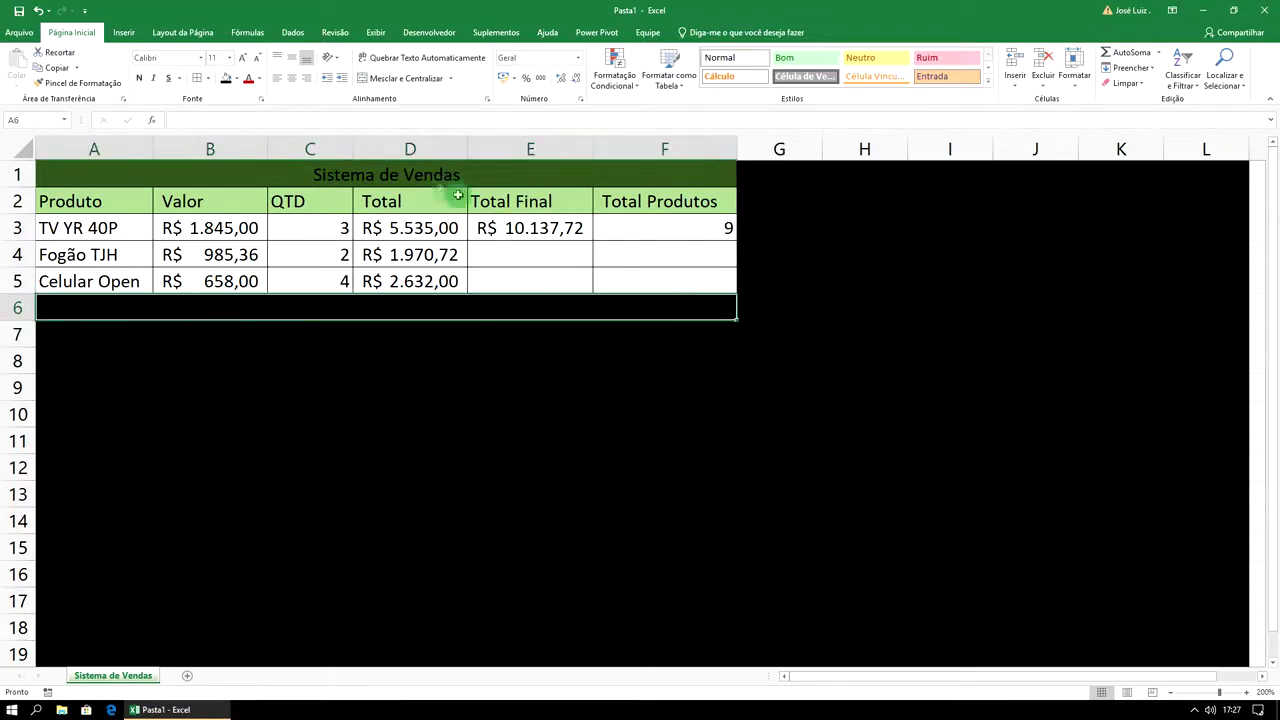
pyautogui.click(240, 84)
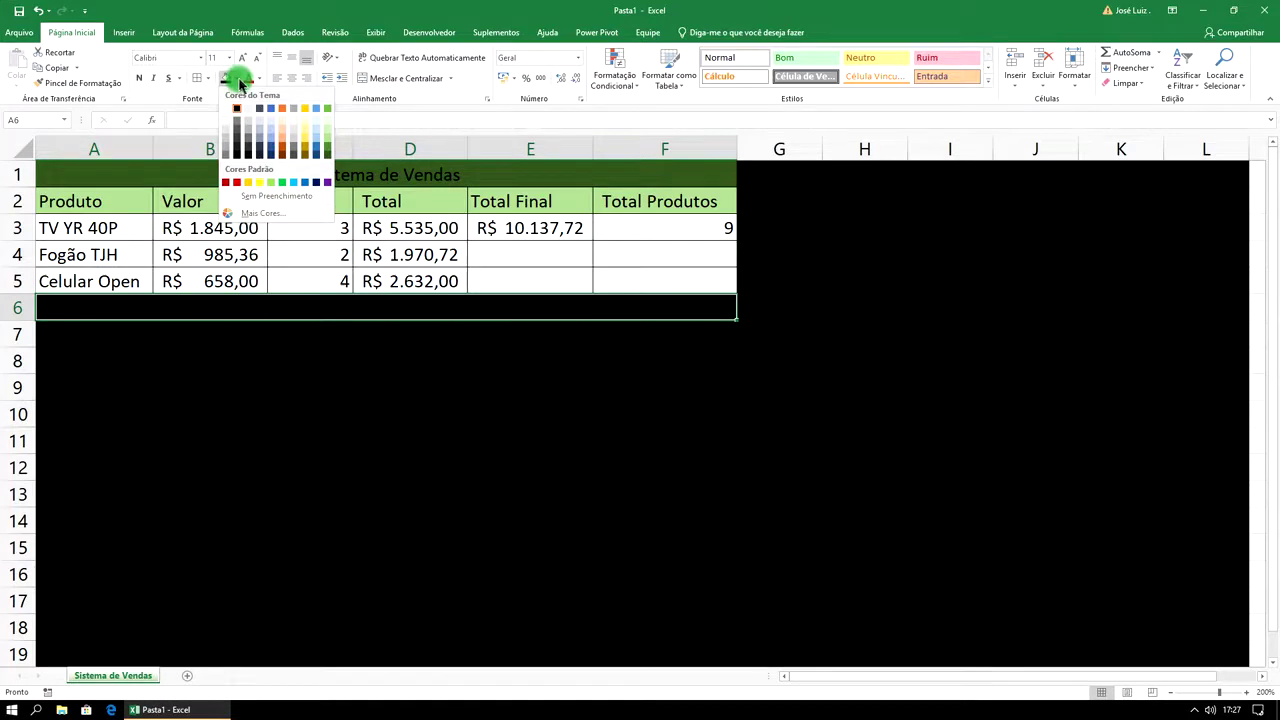
pyautogui.click(236, 118)
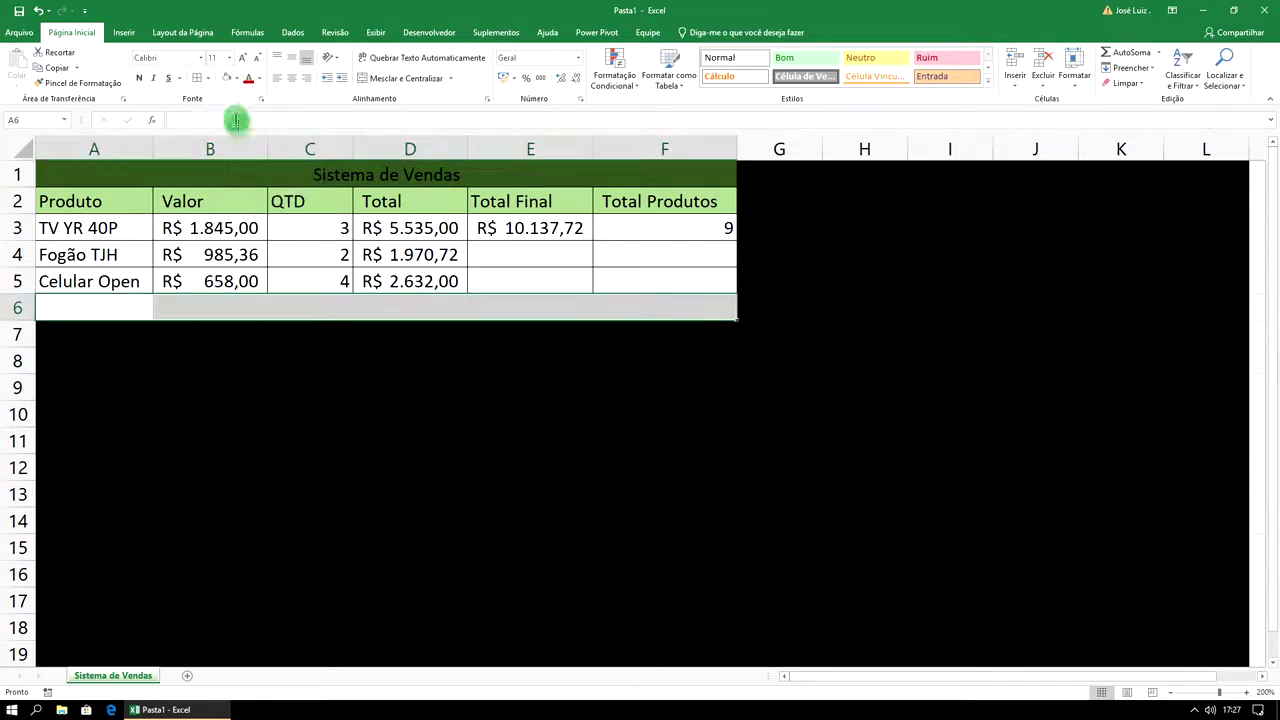
pyautogui.click(249, 357)
pyautogui.click(295, 306)
pyautogui.moveTo(118, 304); pyautogui.dragTo(610, 307)
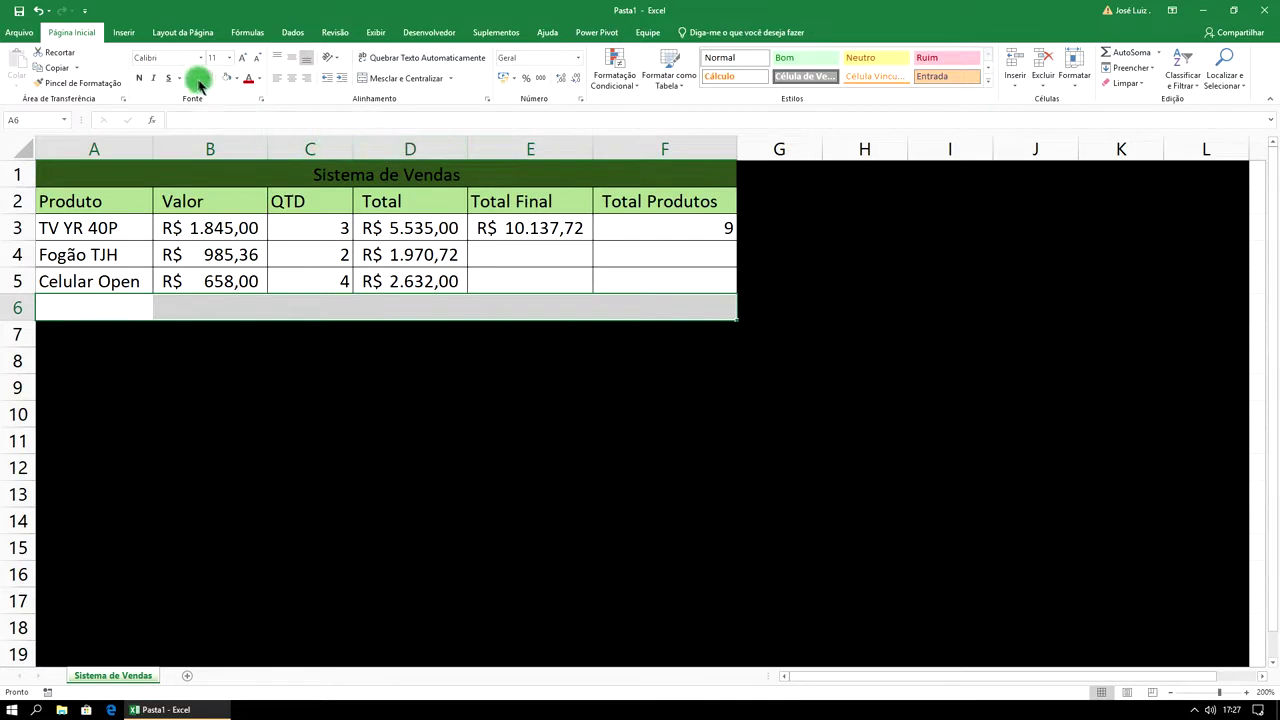
pyautogui.click(810, 283)
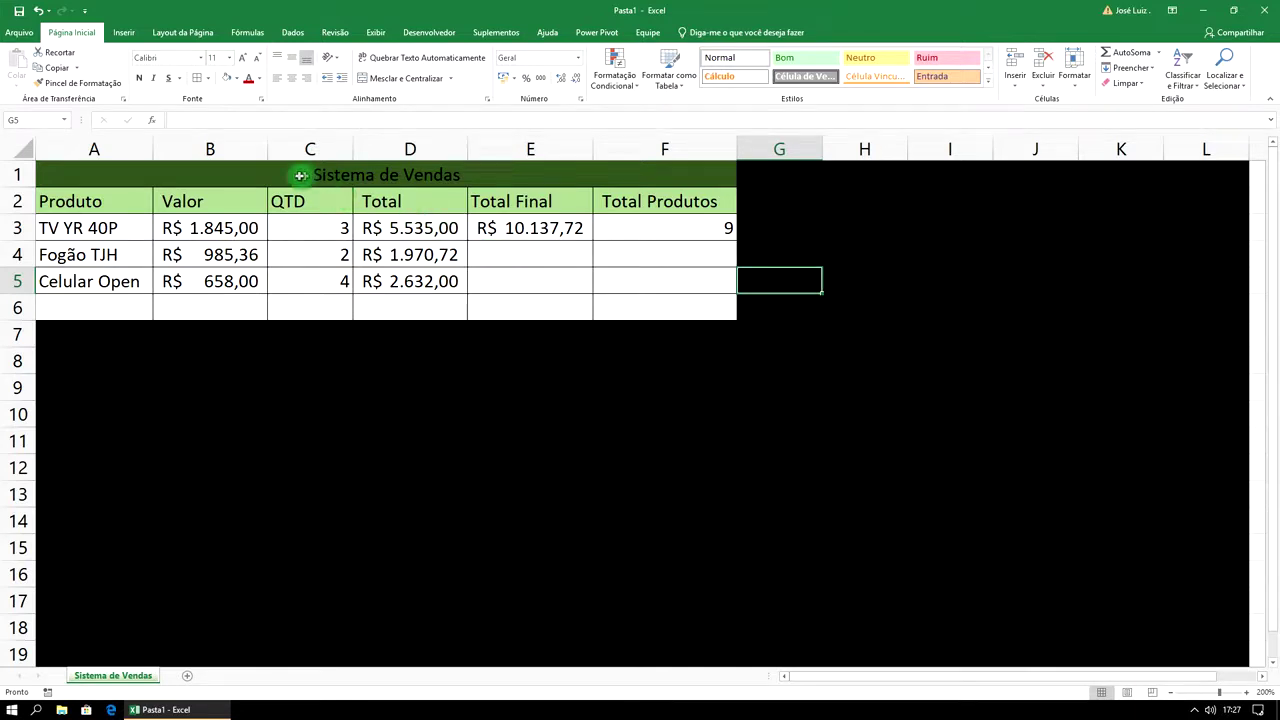
# - Give the text in A1:F2 a white font colour, bold and italic
pyautogui.moveTo(277, 177); pyautogui.dragTo(340, 208)
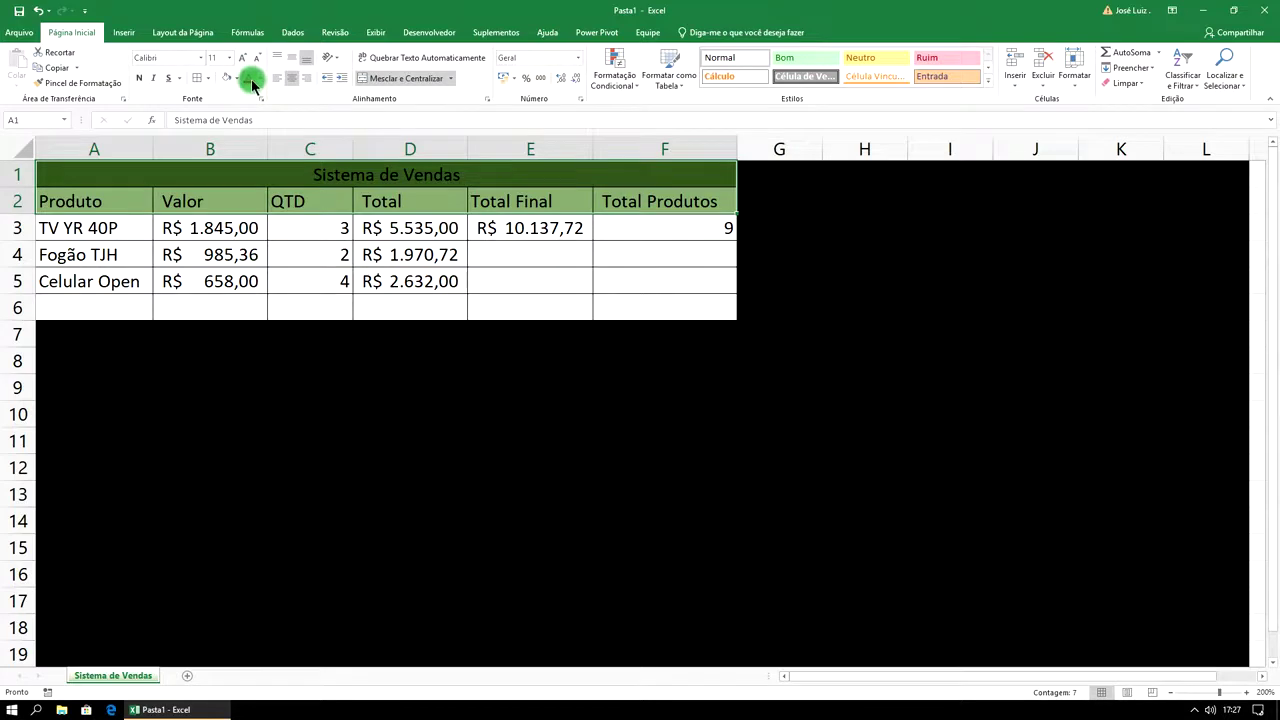
pyautogui.click(259, 78)
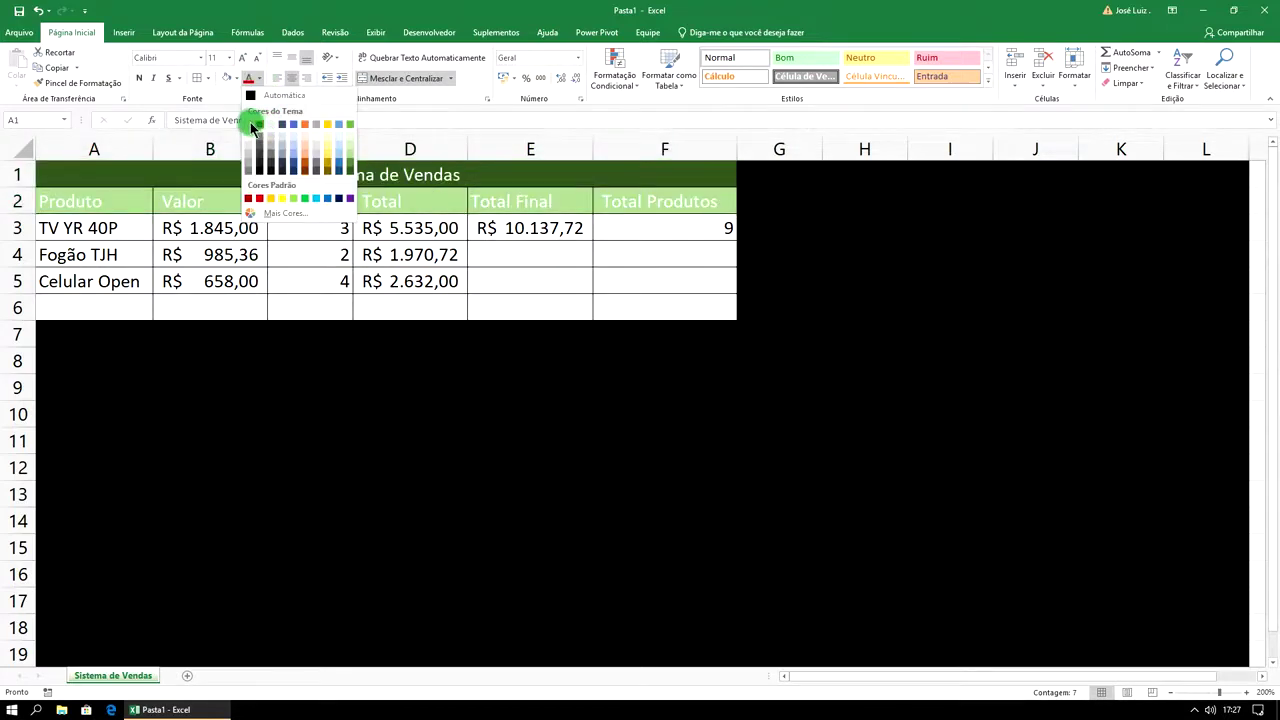
pyautogui.click(258, 127)
pyautogui.click(140, 78)
pyautogui.click(151, 80)
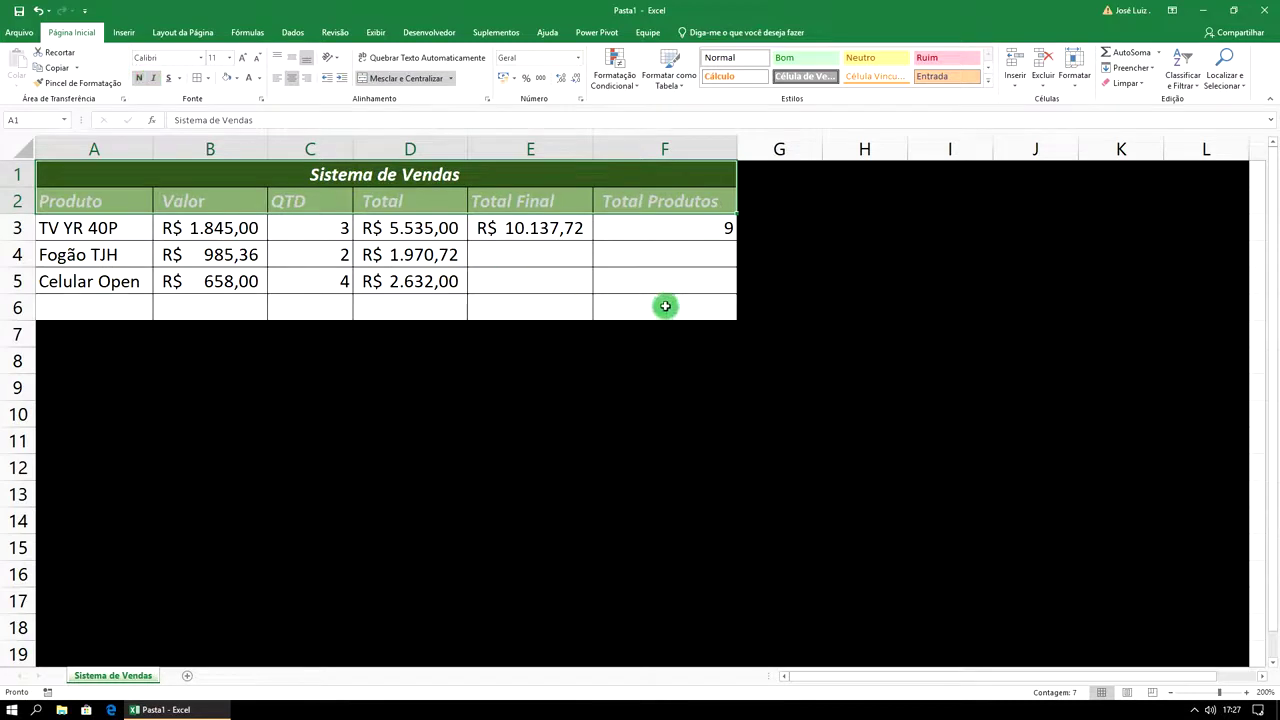
pyautogui.click(837, 296)
pyautogui.click(557, 273)
pyautogui.click(834, 284)
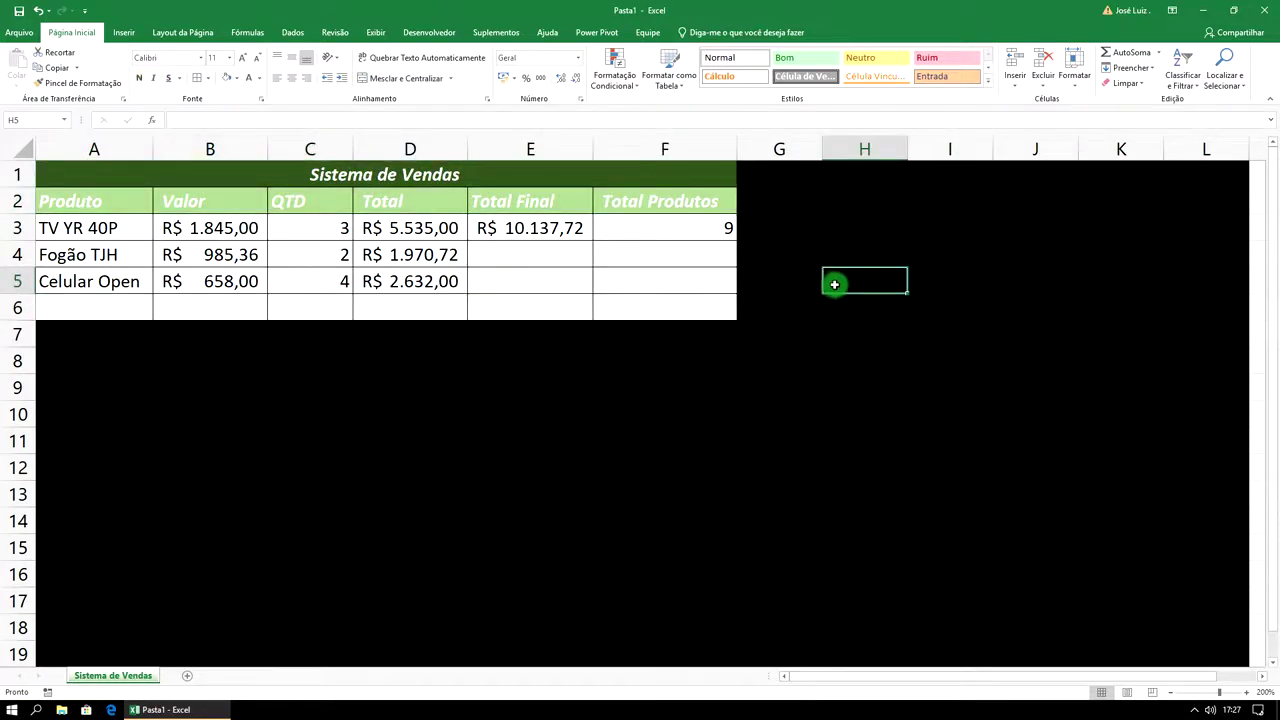